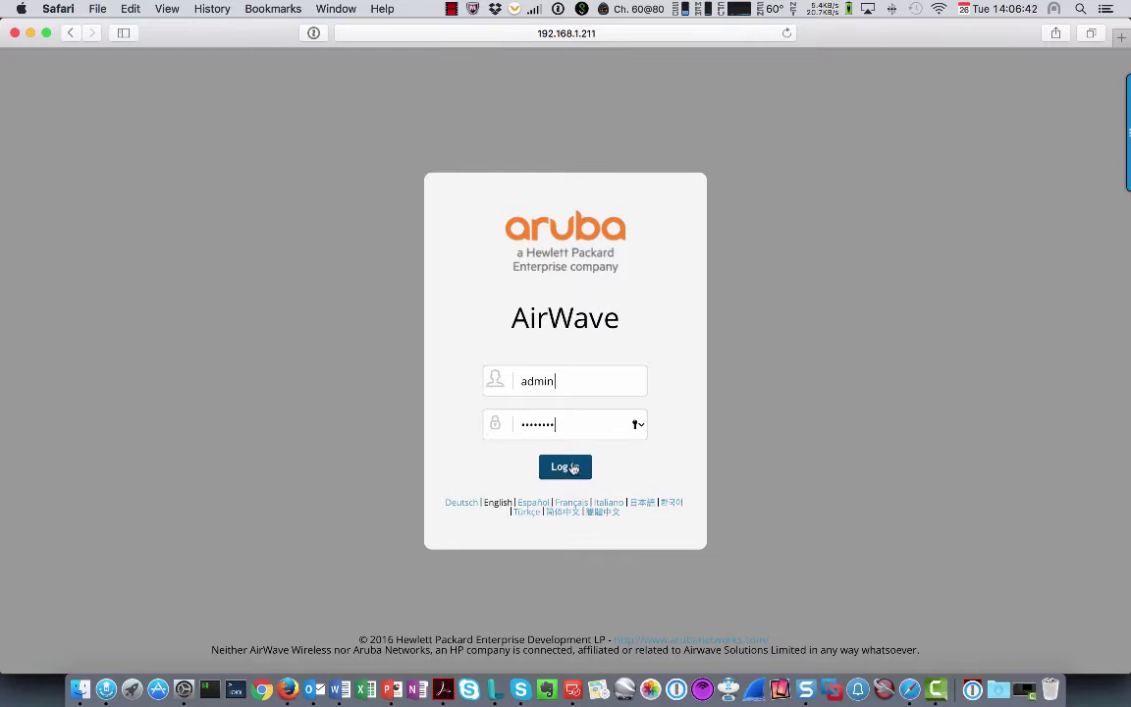
Sign in to AirWave as admin to reach the Home Overview dashboard
click(562, 469)
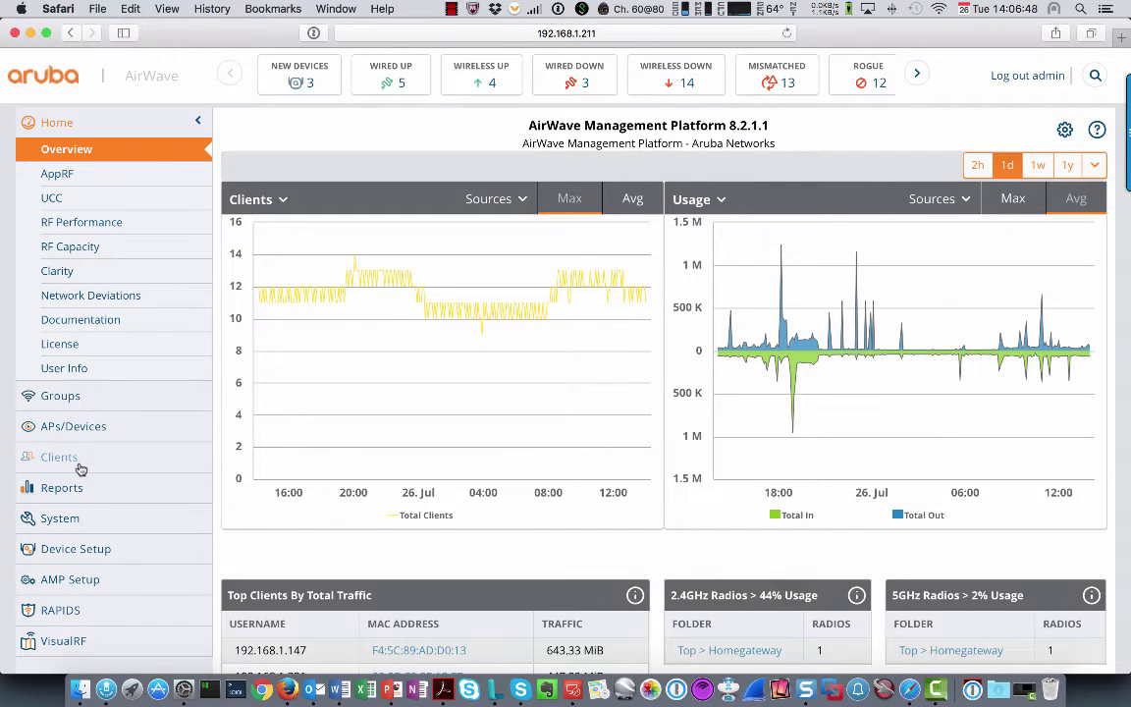
In AMP Setup General, expand Device Configuration and highlight Use Global Aruba Configuration, set to No
click(71, 582)
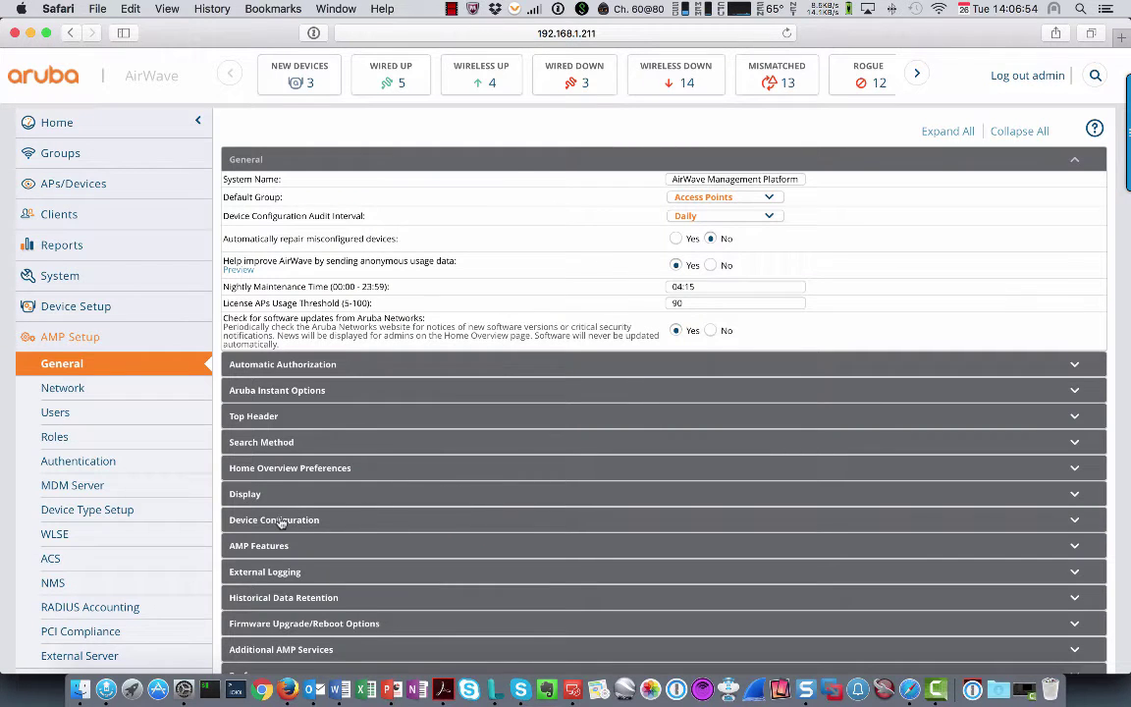
click(280, 520)
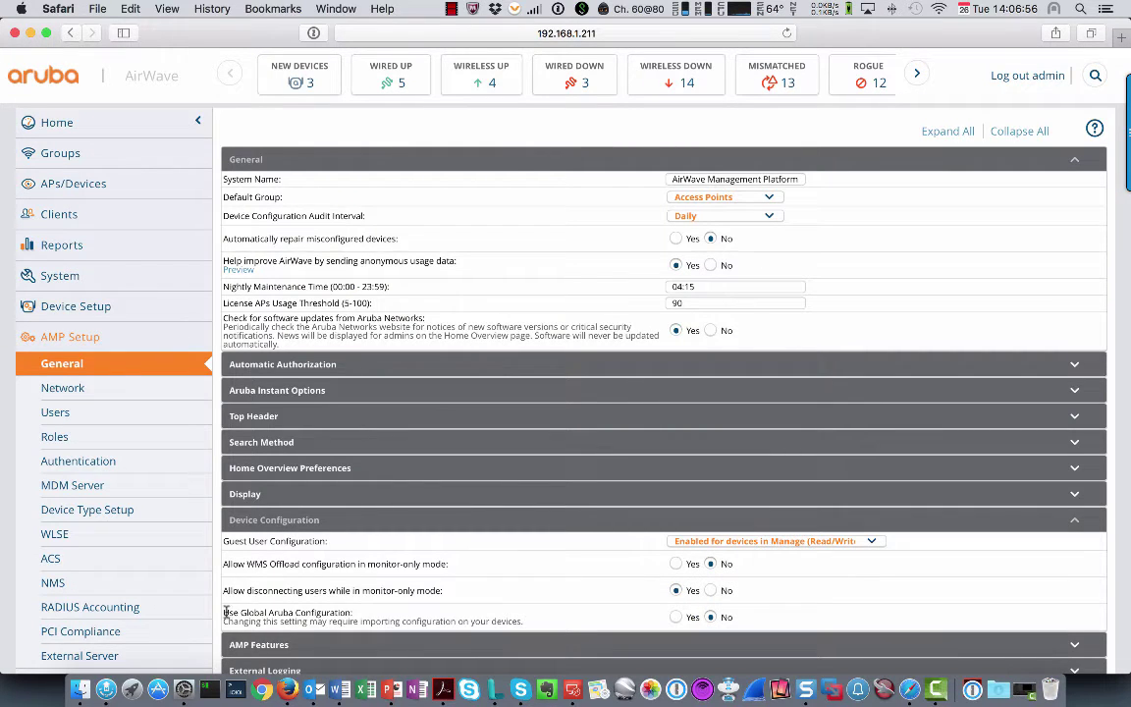
drag(225, 613, 376, 612)
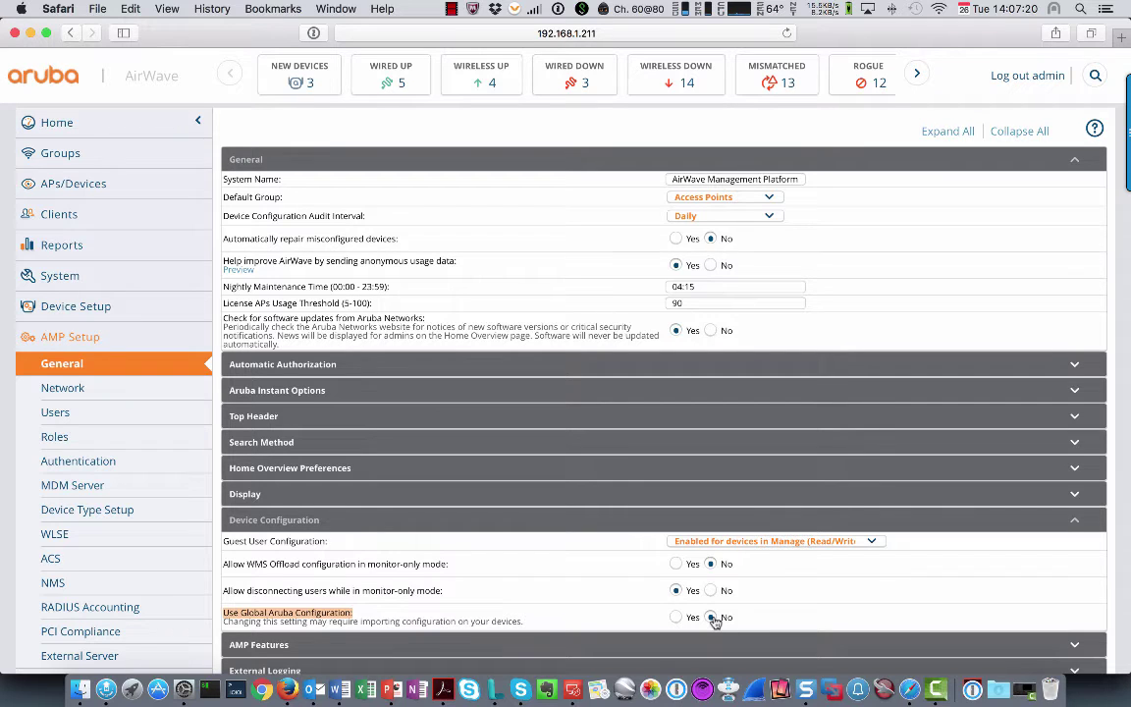
Add a new group named 'Aruba Controllers' from the Groups list
click(52, 156)
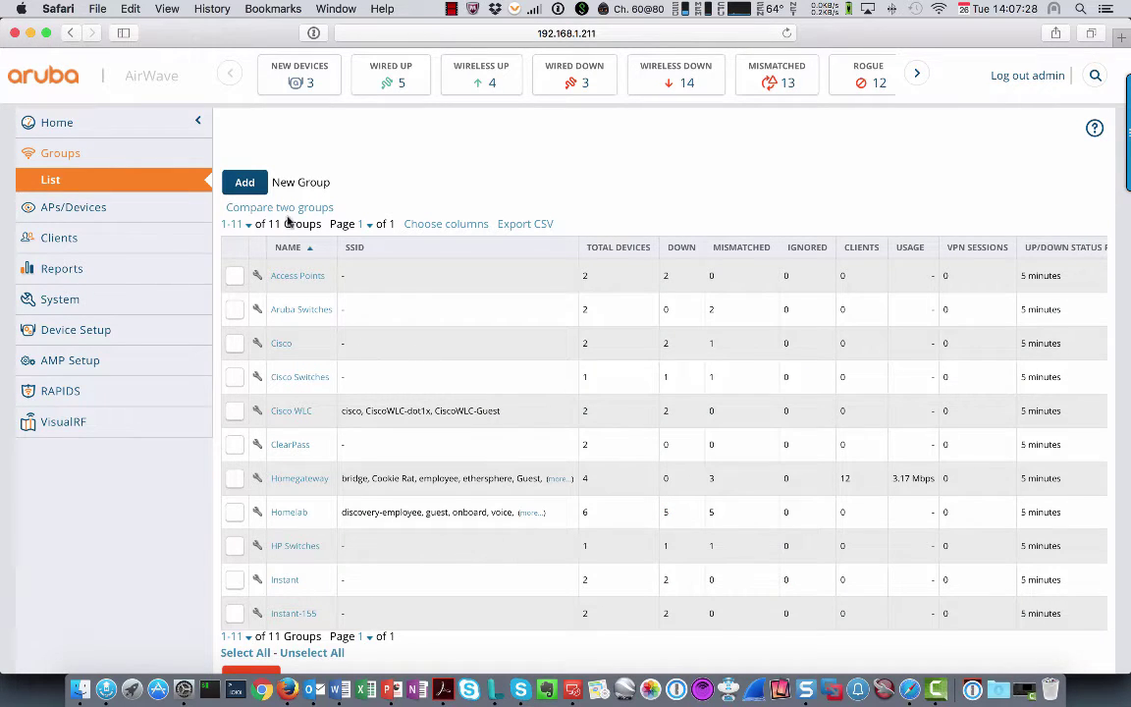
click(242, 182)
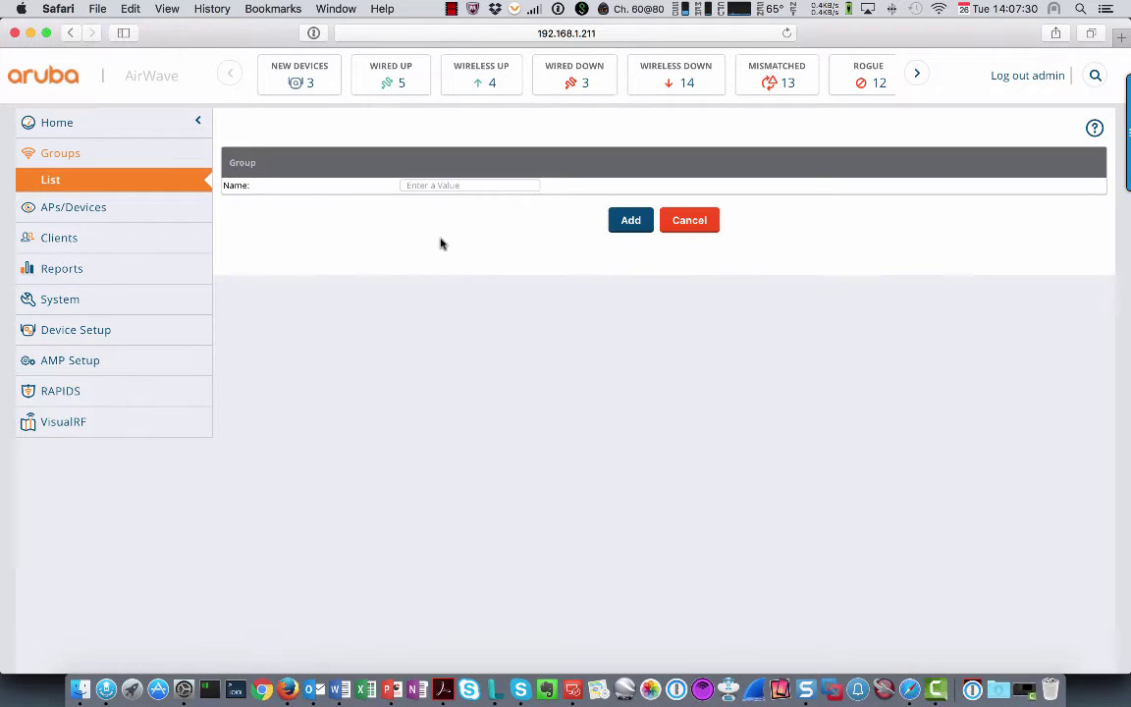
click(459, 185)
text(Co)
text(ntroll)
text(Aruba)
click(631, 221)
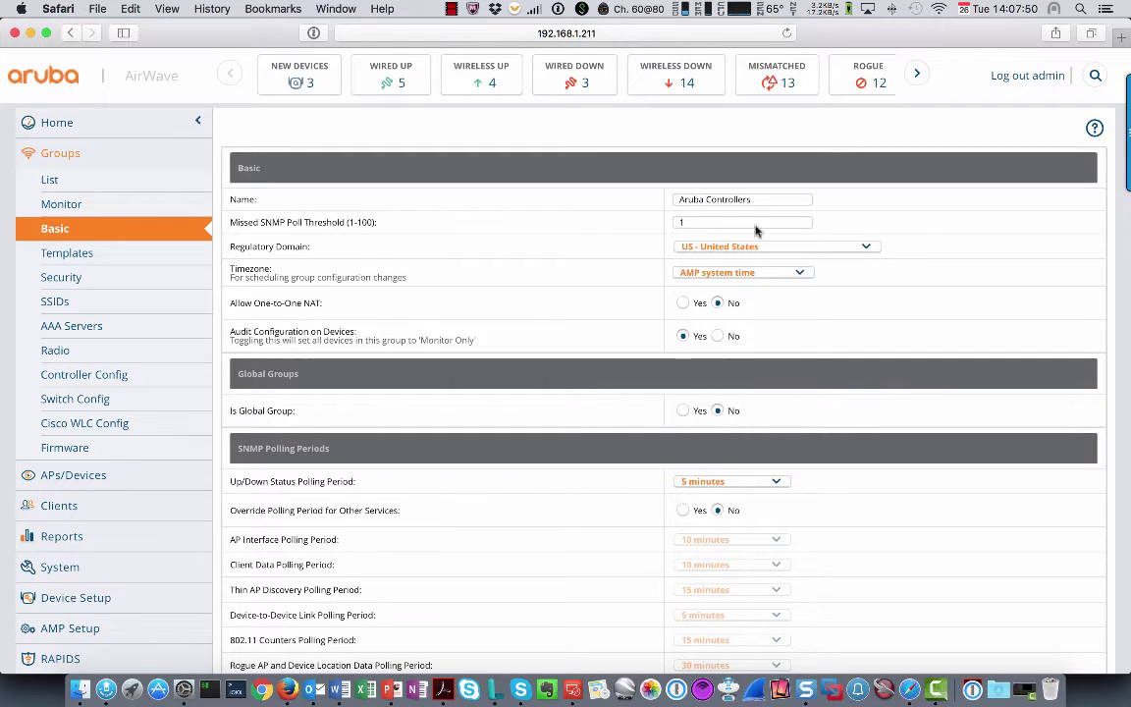
Set the group's Regulatory Domain to NL - Netherlands
scroll(619, 260, down, 1)
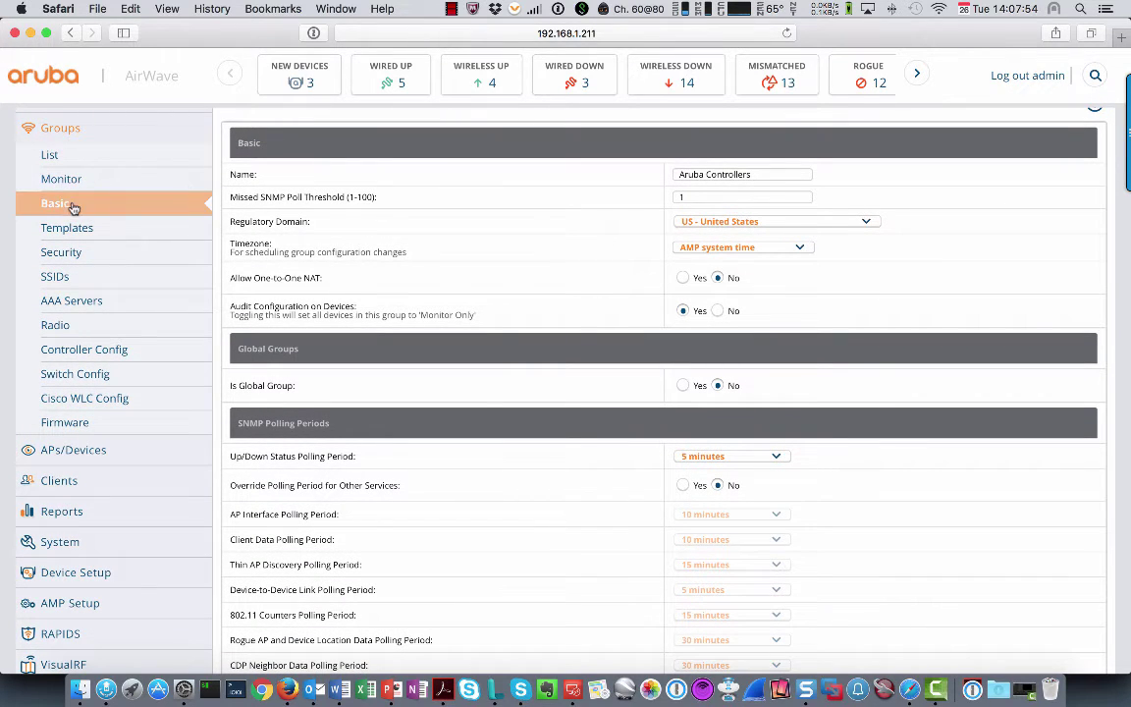
click(767, 222)
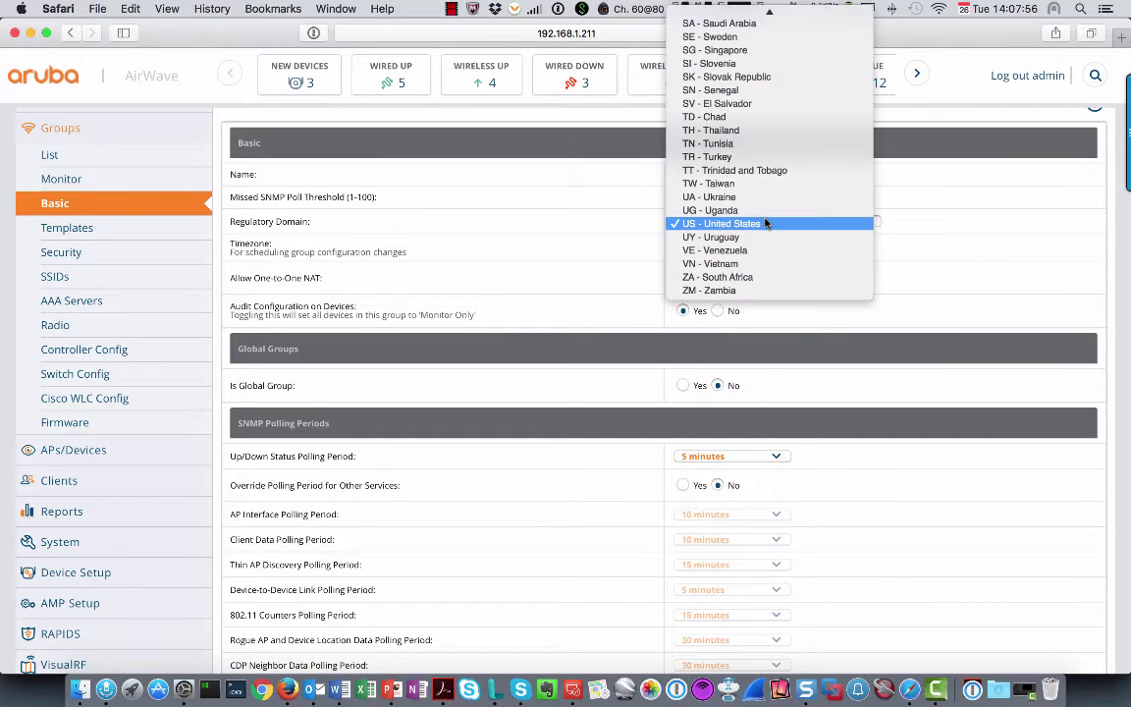
scroll(767, 223, up, 3)
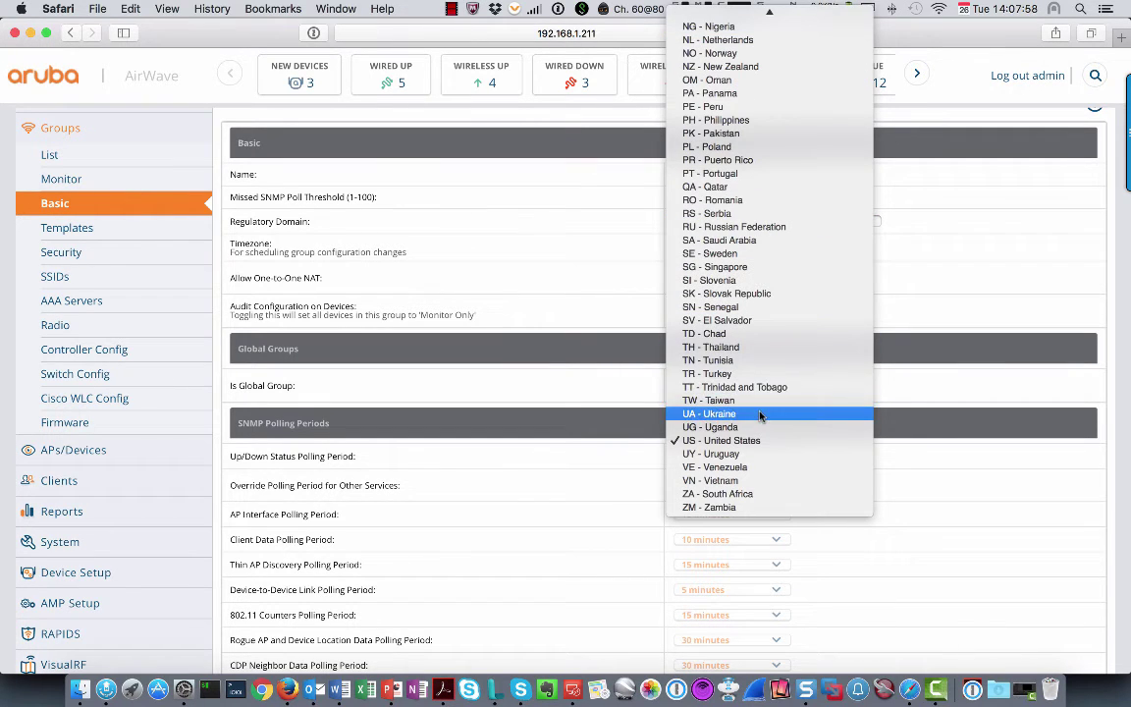
scroll(752, 174, up, 3)
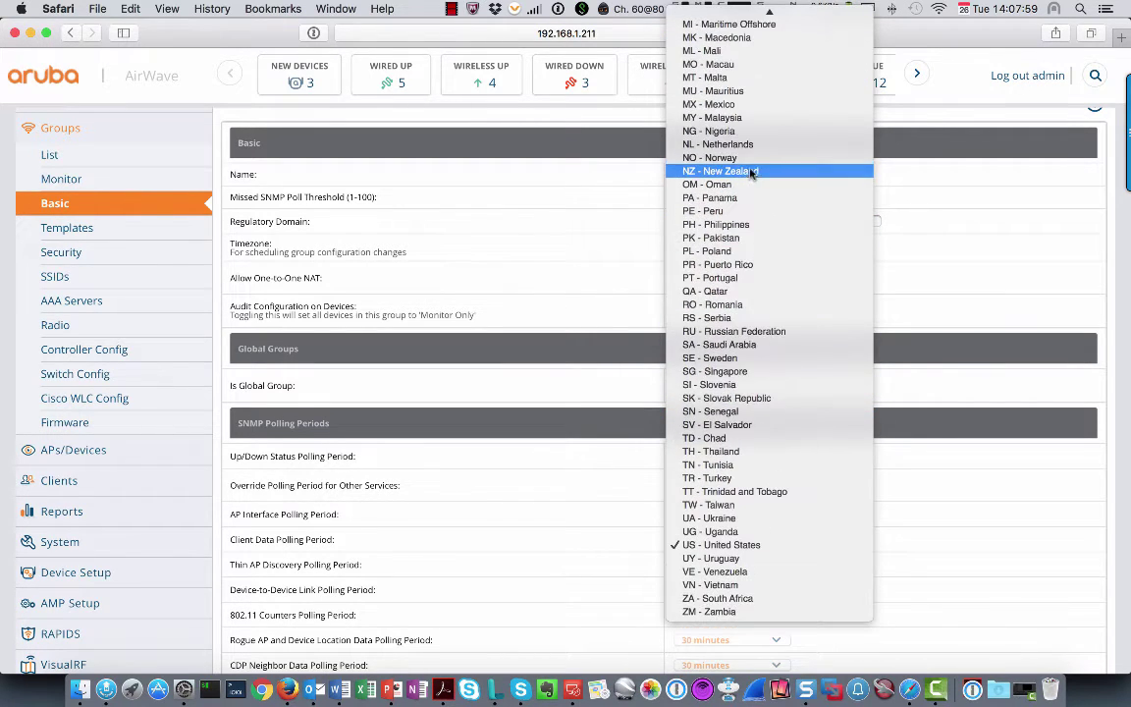
click(732, 145)
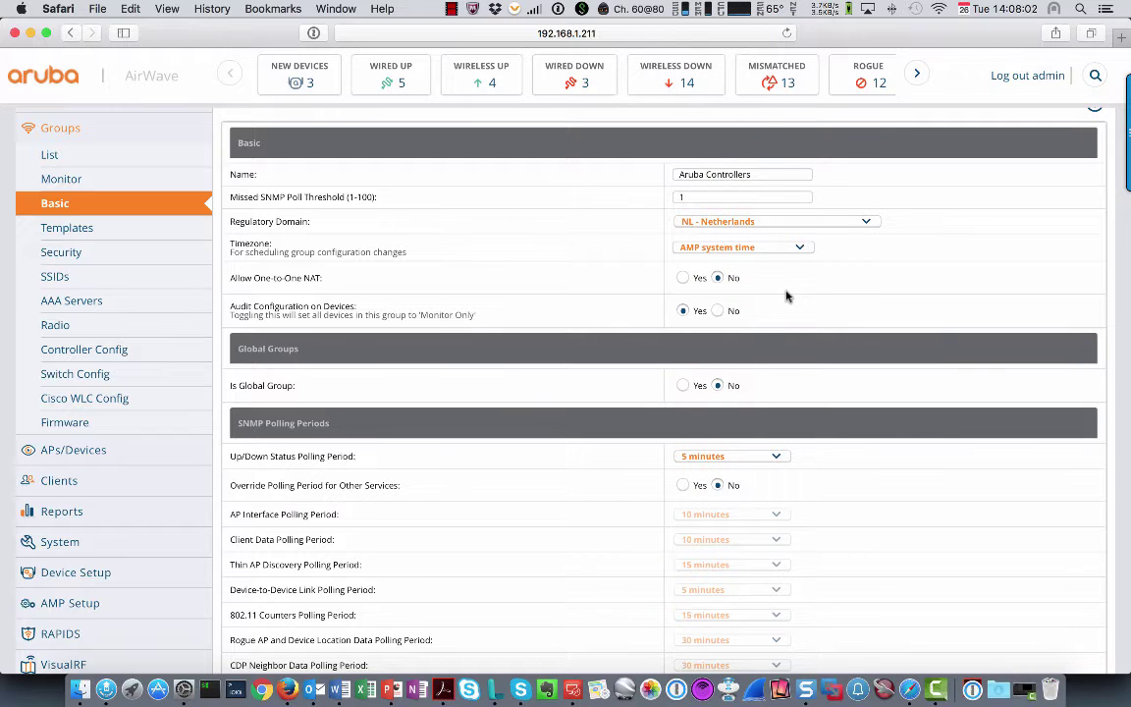
Show device settings only for devices in this group, then save and apply the group
scroll(785, 296, down, 5)
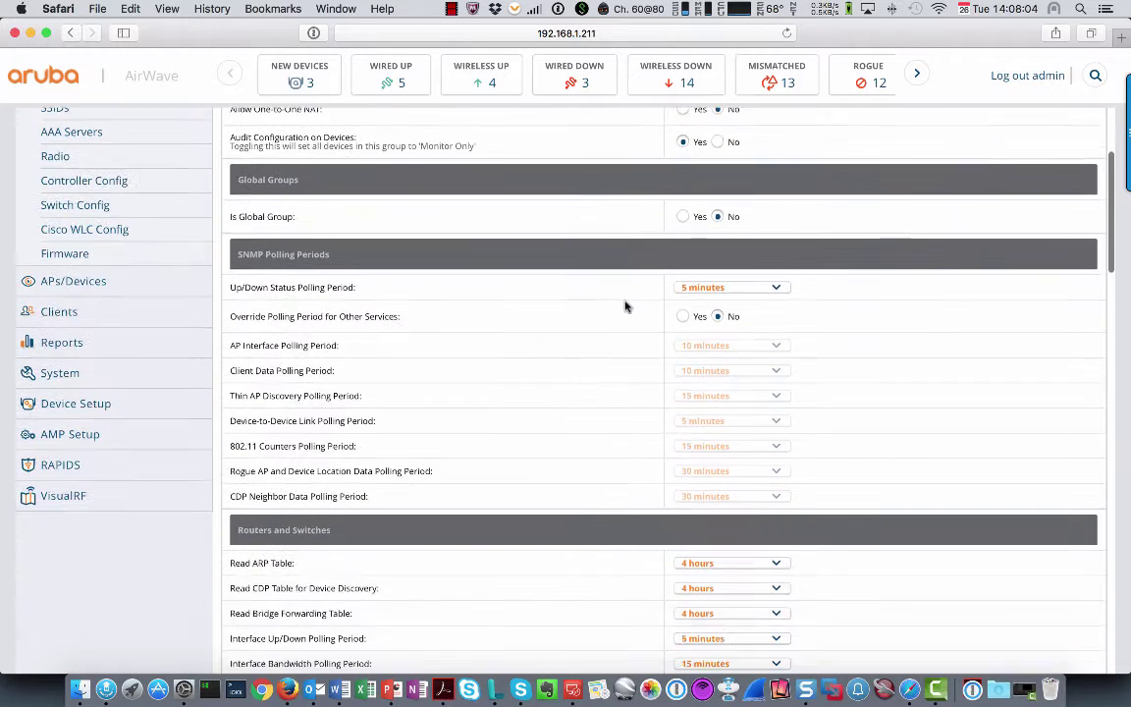
scroll(624, 306, down, 14)
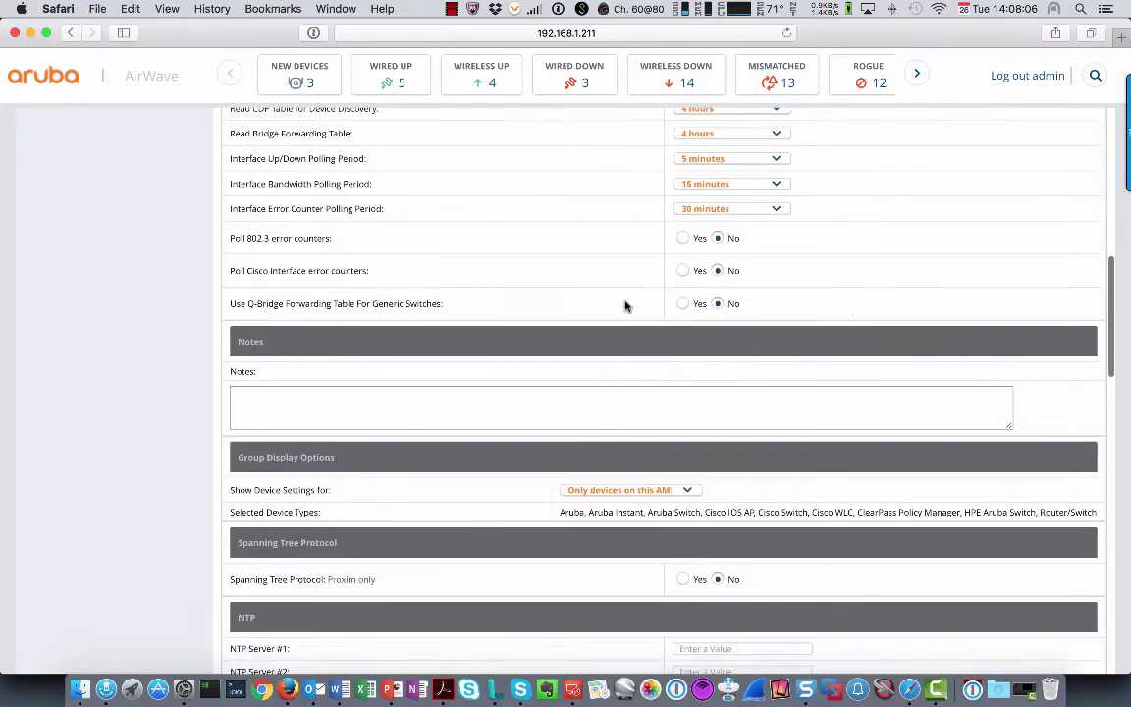
scroll(625, 307, down, 3)
drag(247, 374, 344, 374)
click(686, 373)
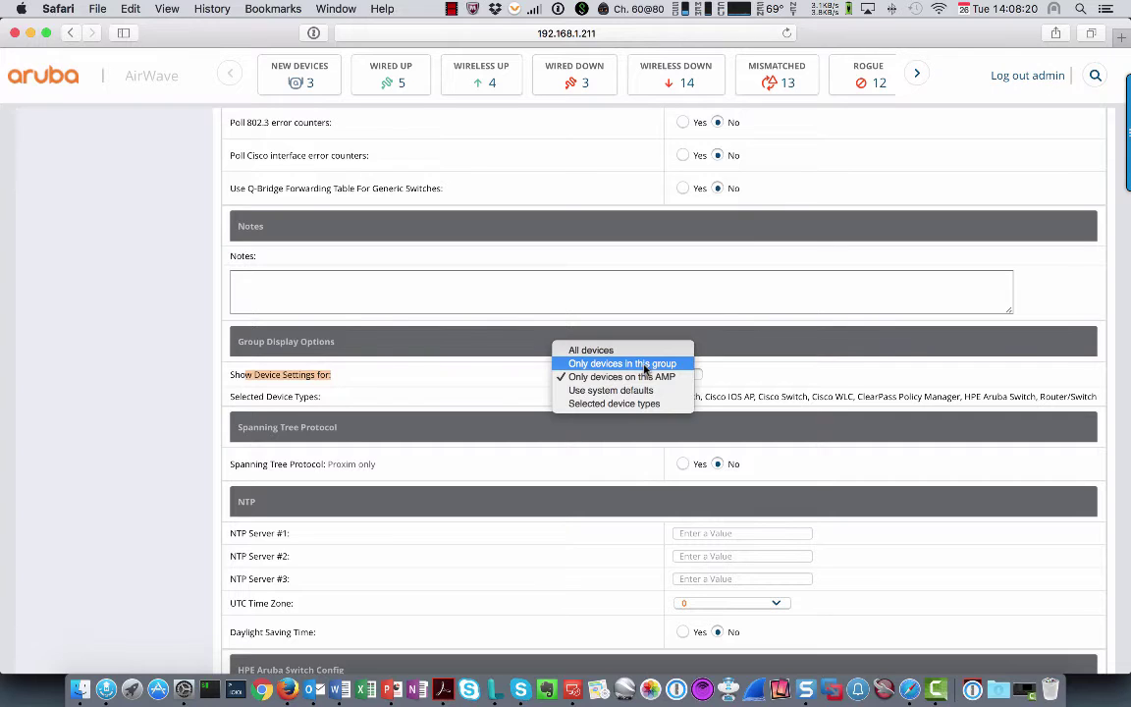
click(645, 365)
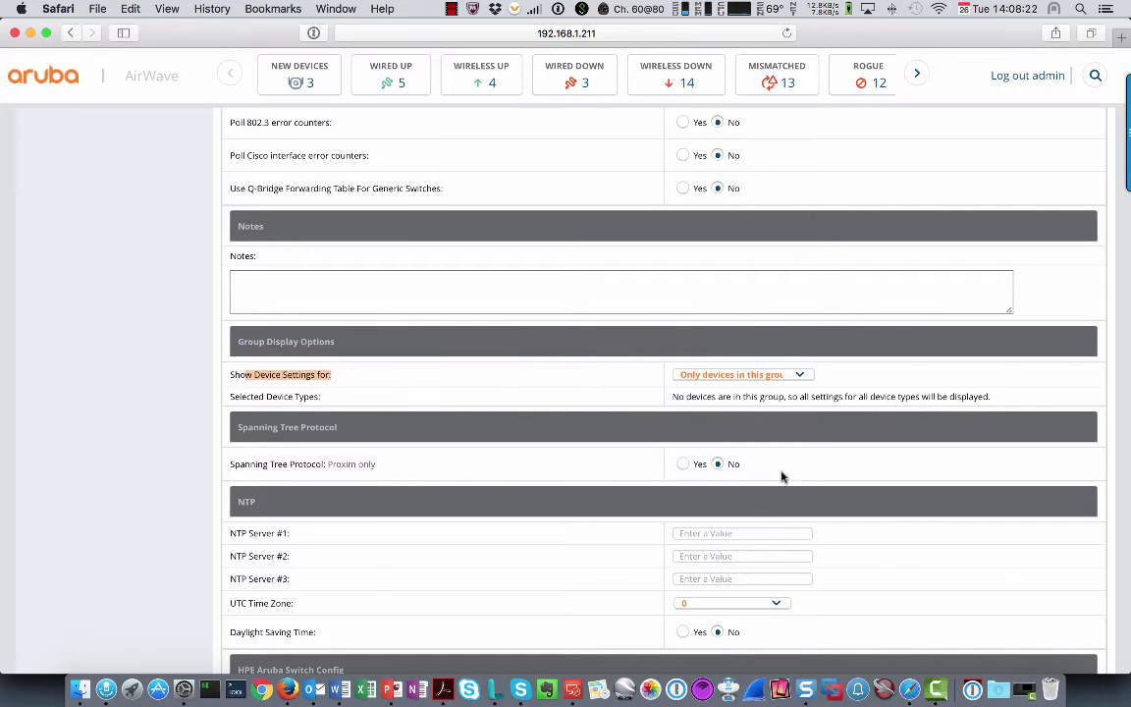
scroll(786, 495, down, 10)
scroll(783, 495, down, 15)
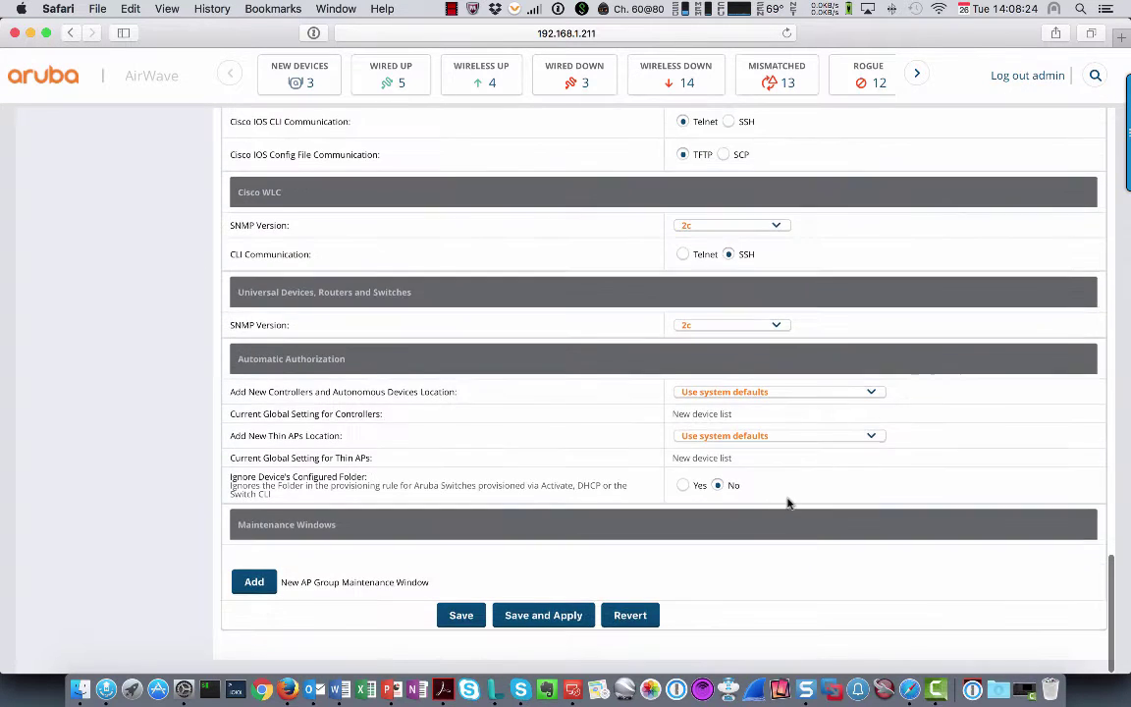
click(543, 630)
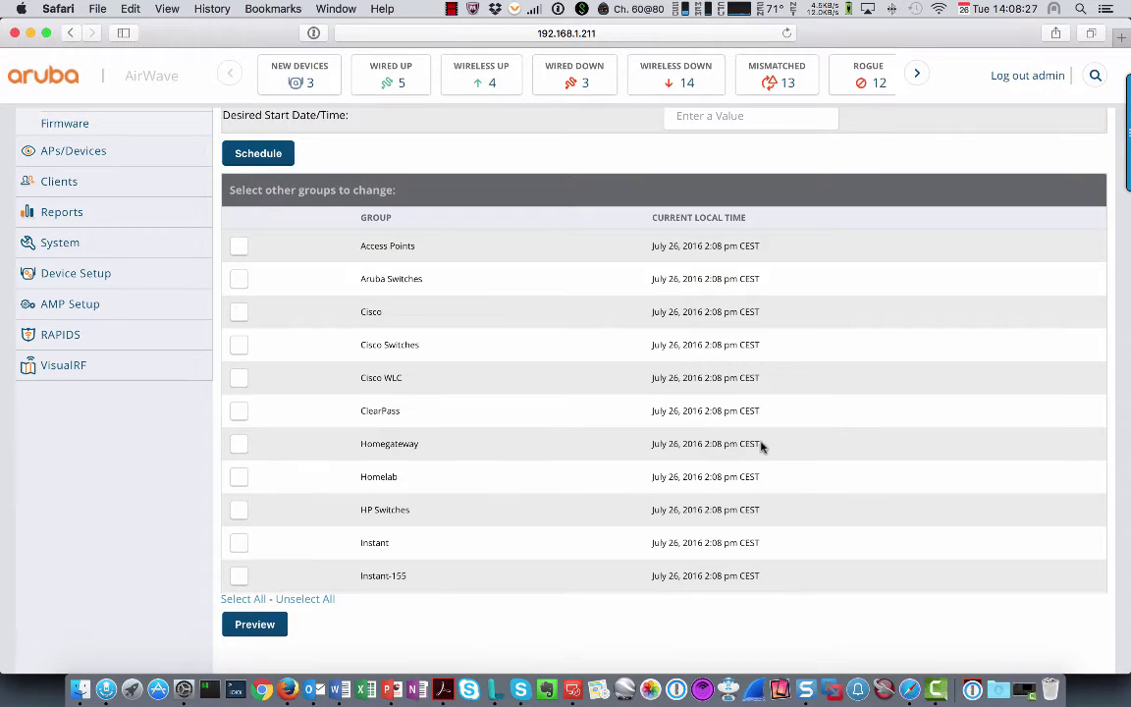
scroll(717, 447, up, 8)
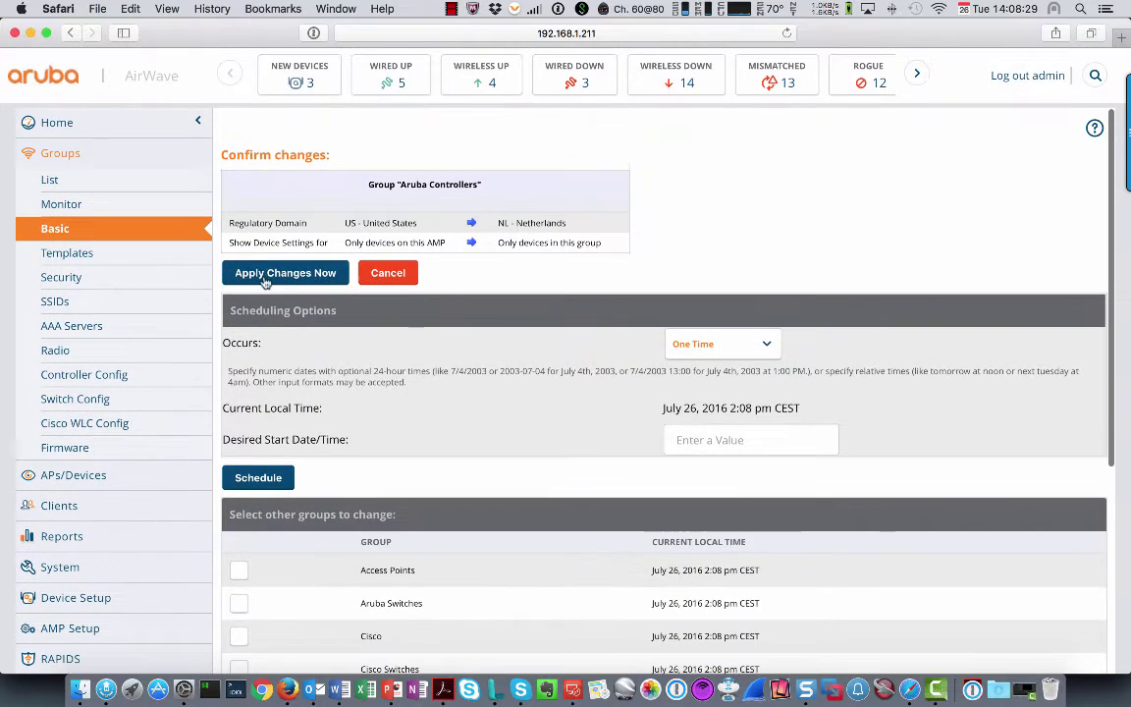
click(265, 281)
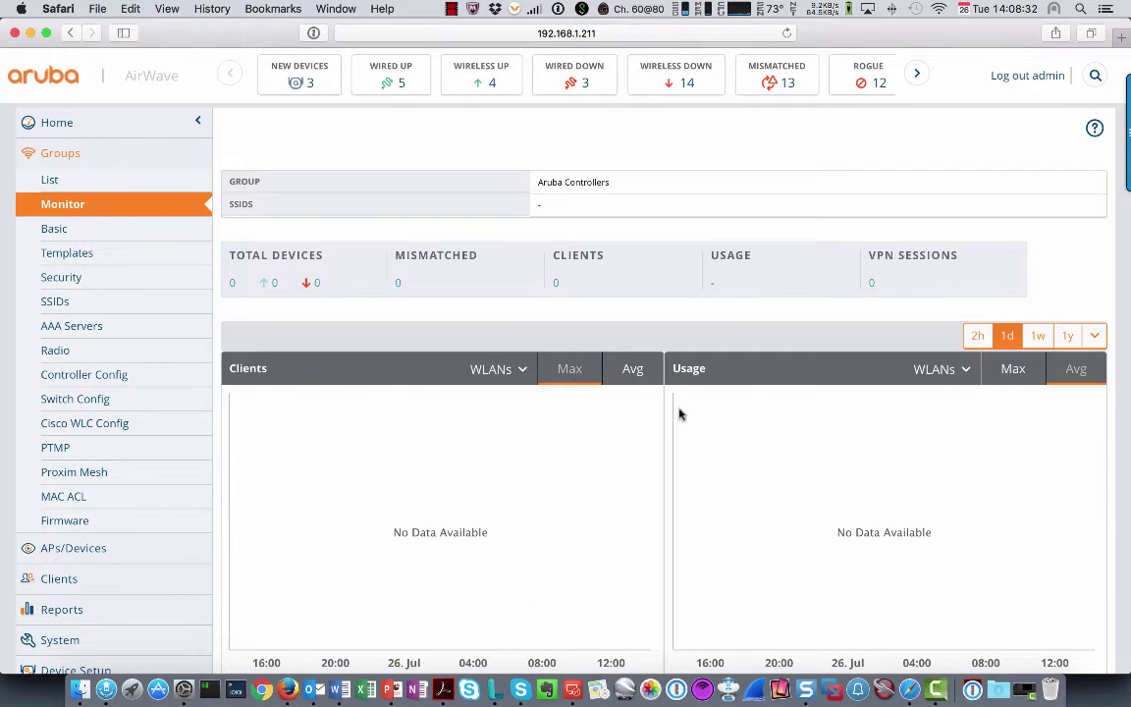
scroll(93, 430, down, 5)
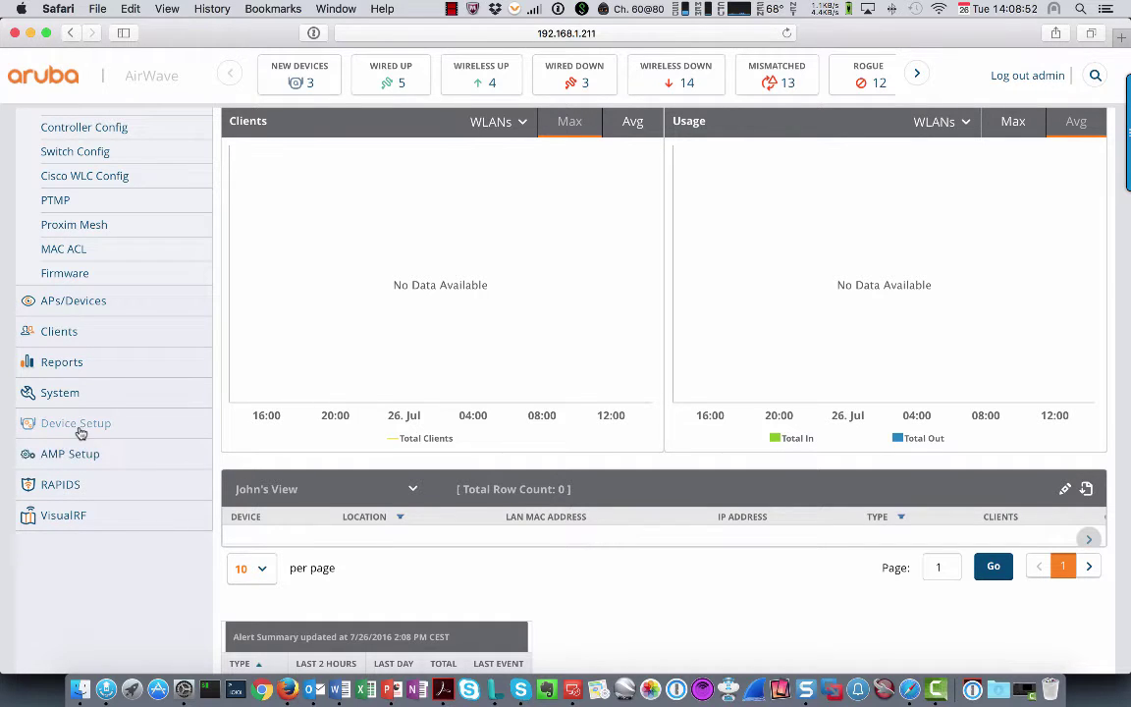
Start adding a new Aruba device with IP address 192.168.1.20
click(83, 427)
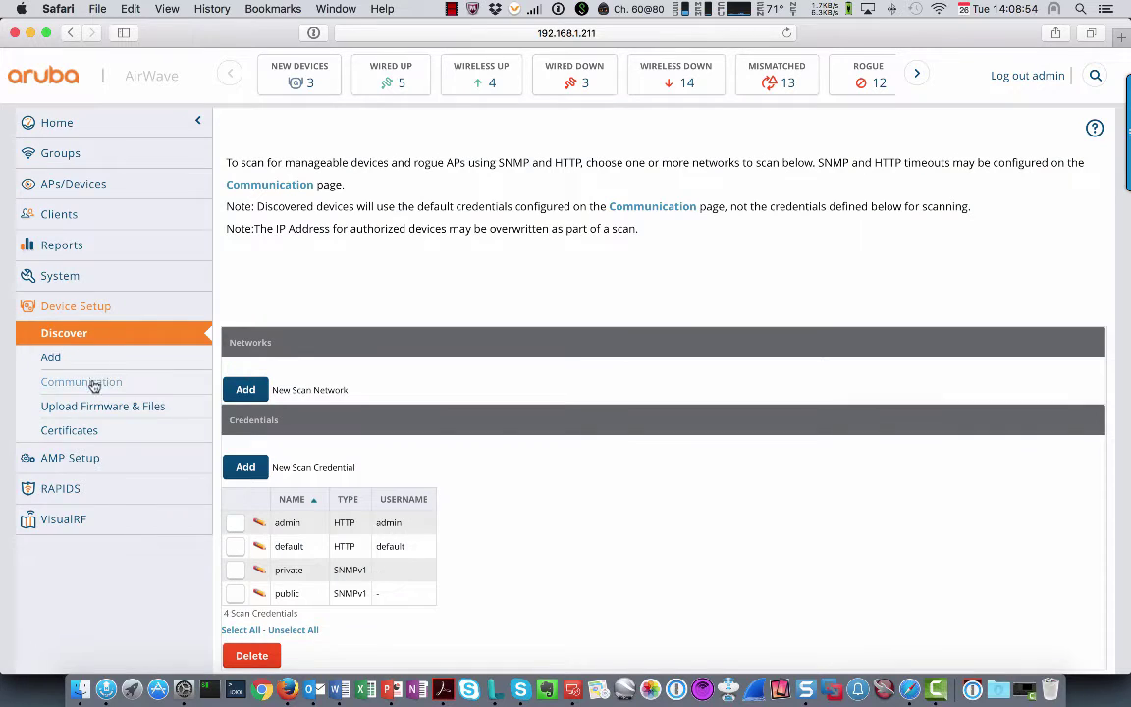
click(61, 359)
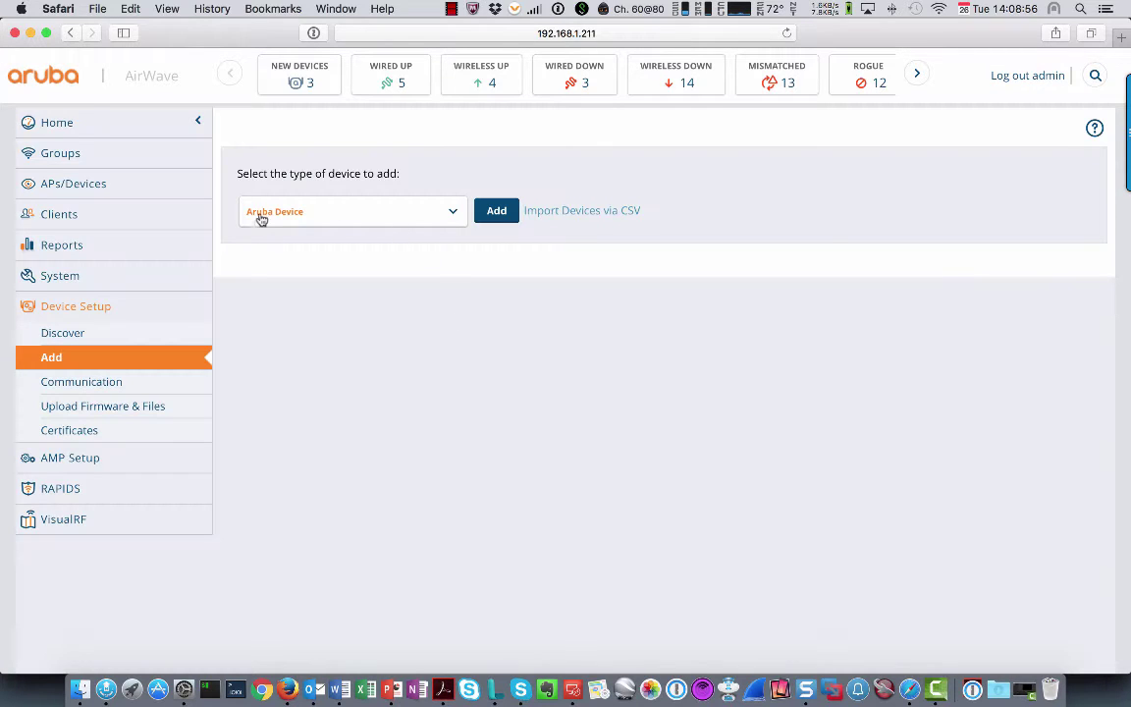
click(497, 211)
click(694, 254)
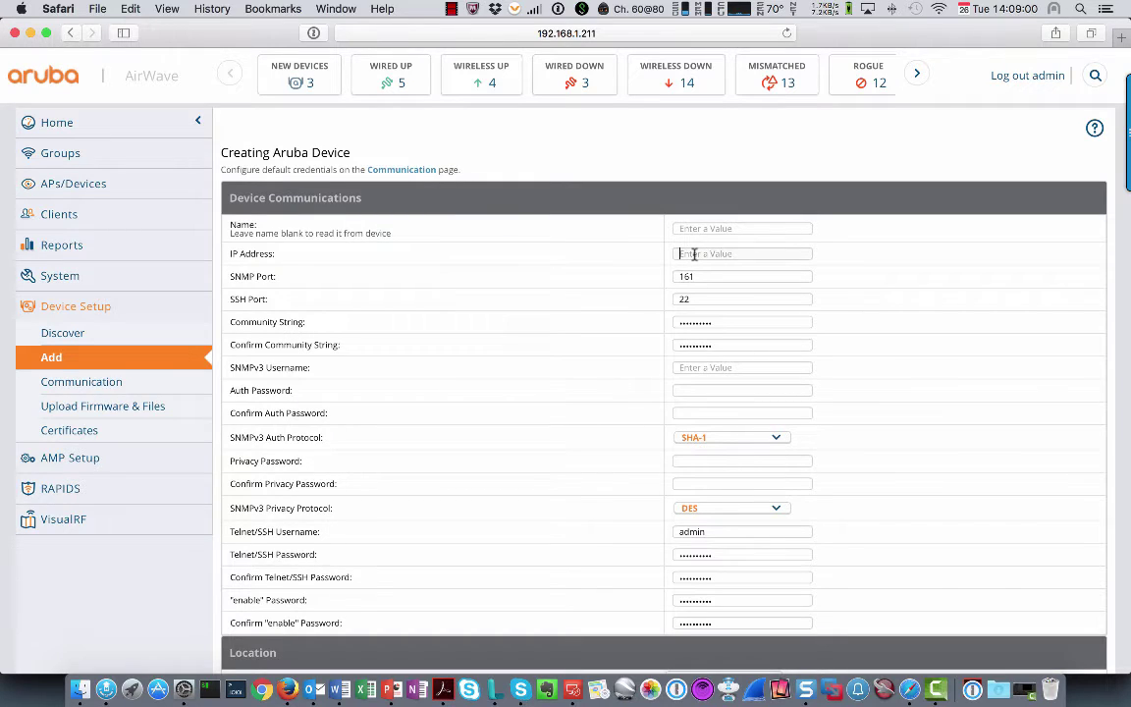
text(192.168.1.20)
Assign the device to group Aruba Controllers and folder Homelab, keeping Monitor Only mode
scroll(780, 298, down, 1)
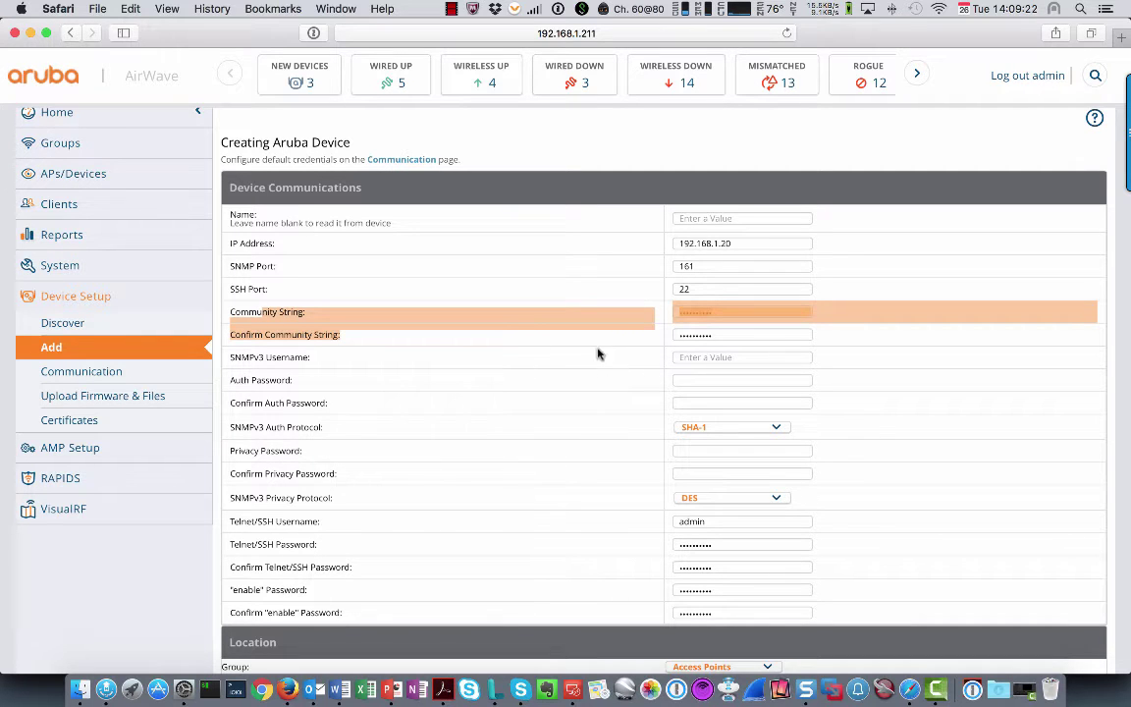
scroll(523, 389, down, 4)
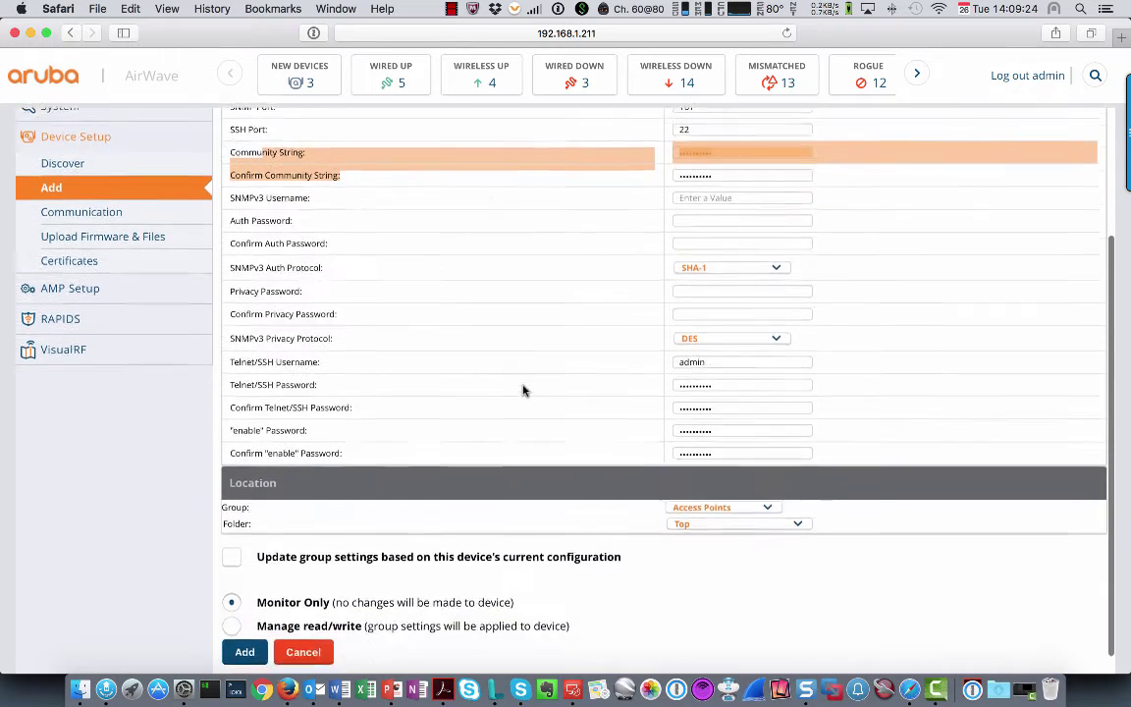
scroll(531, 383, down, 2)
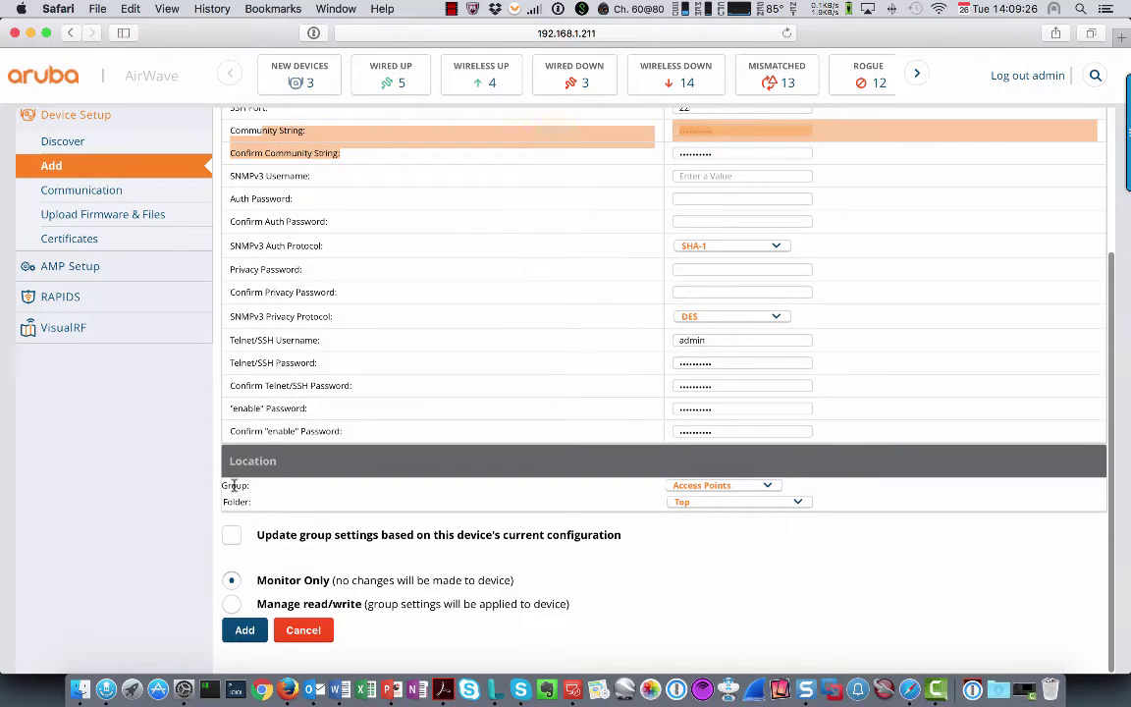
click(751, 487)
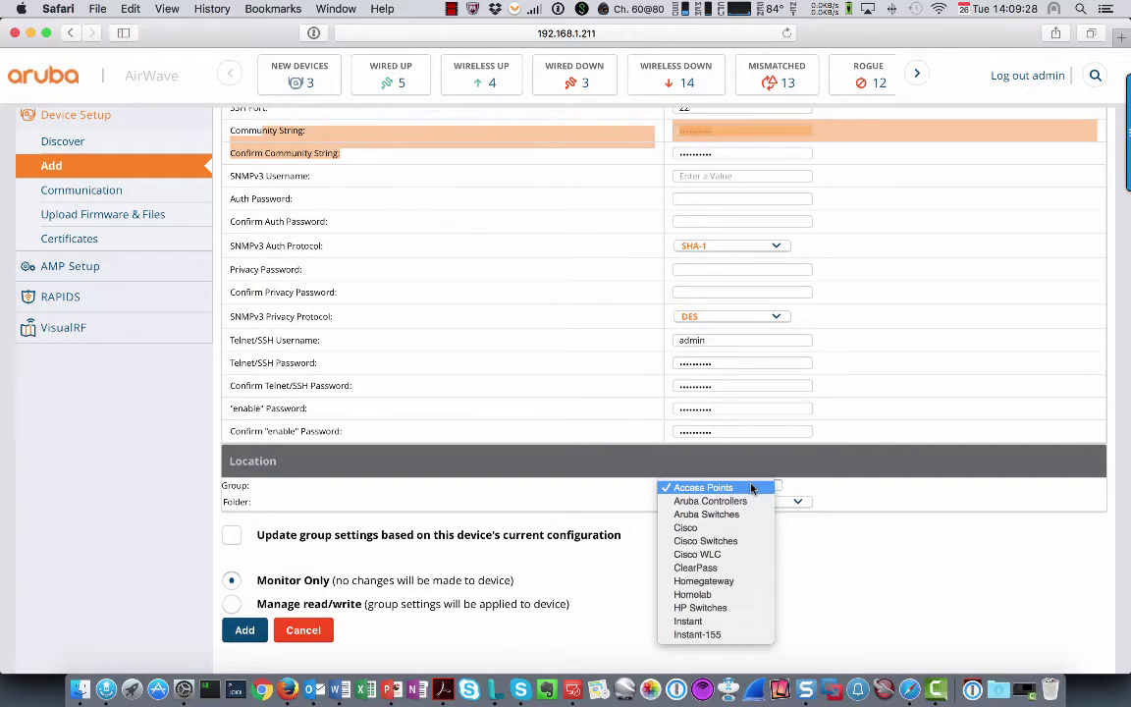
click(731, 501)
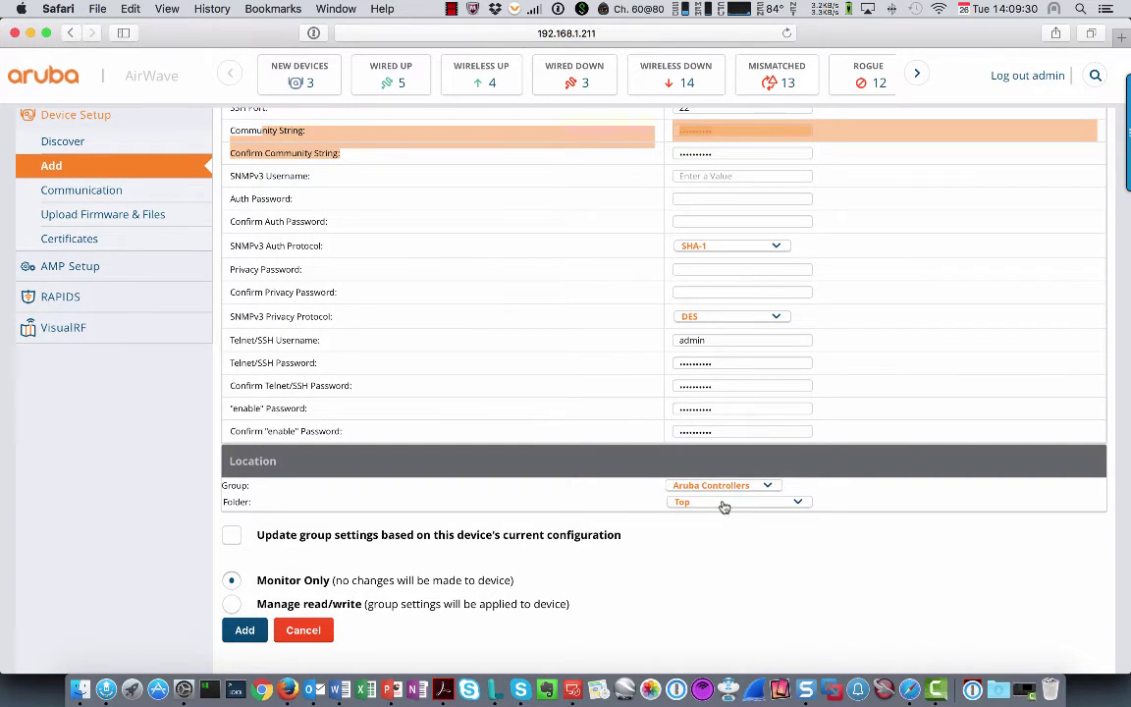
click(724, 505)
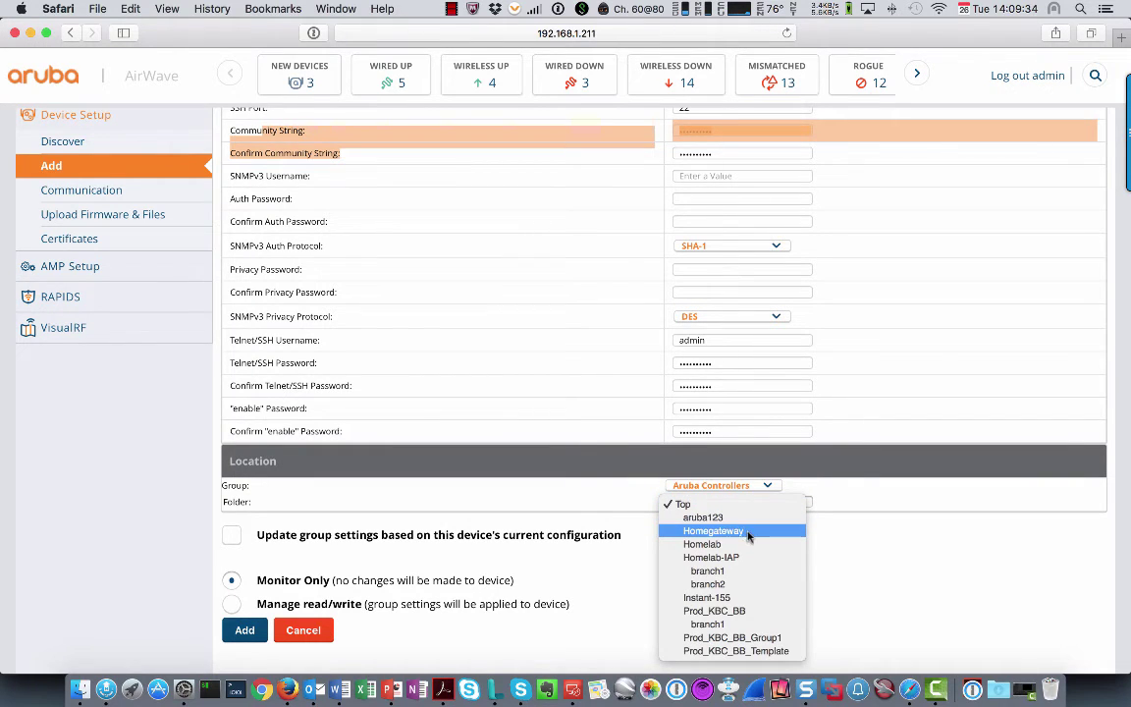
click(719, 545)
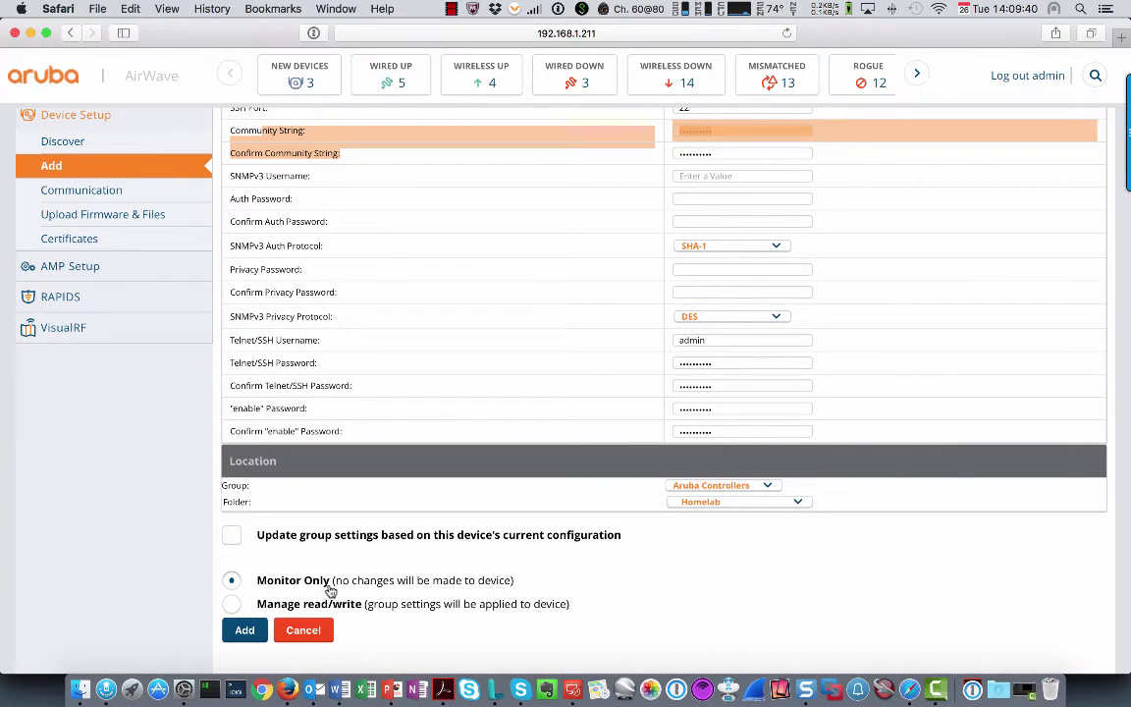
click(230, 605)
click(232, 582)
Submit the new 192.168.1.20 device and apply its pending changes immediately
click(248, 630)
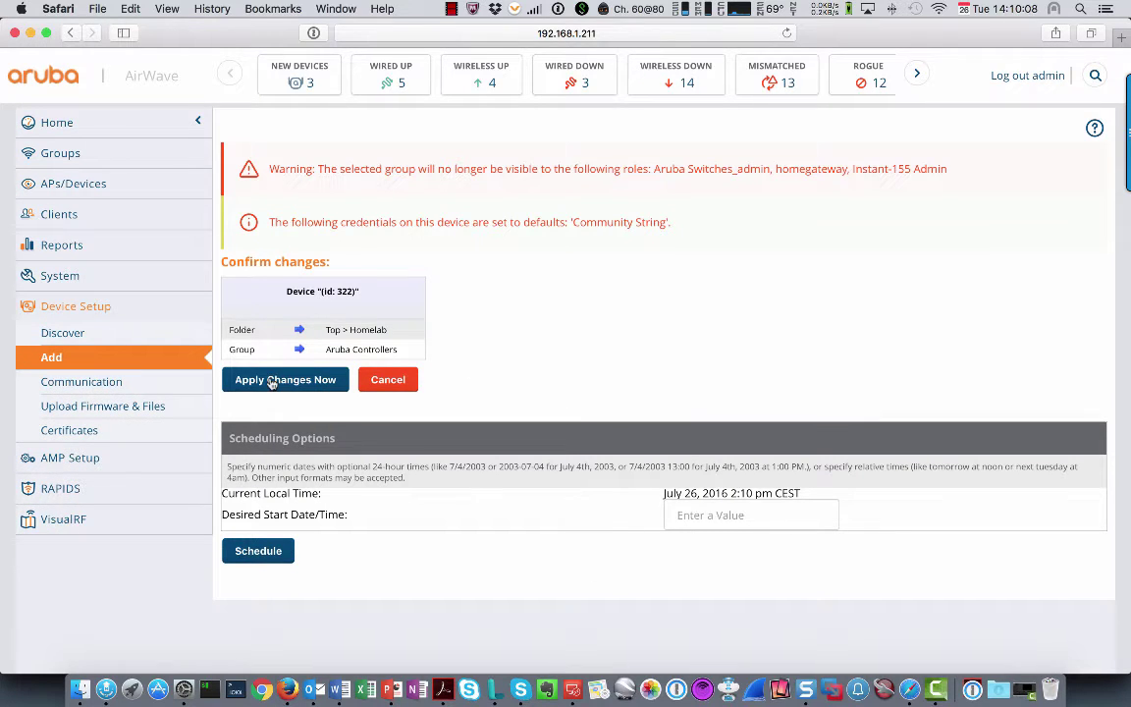
click(314, 379)
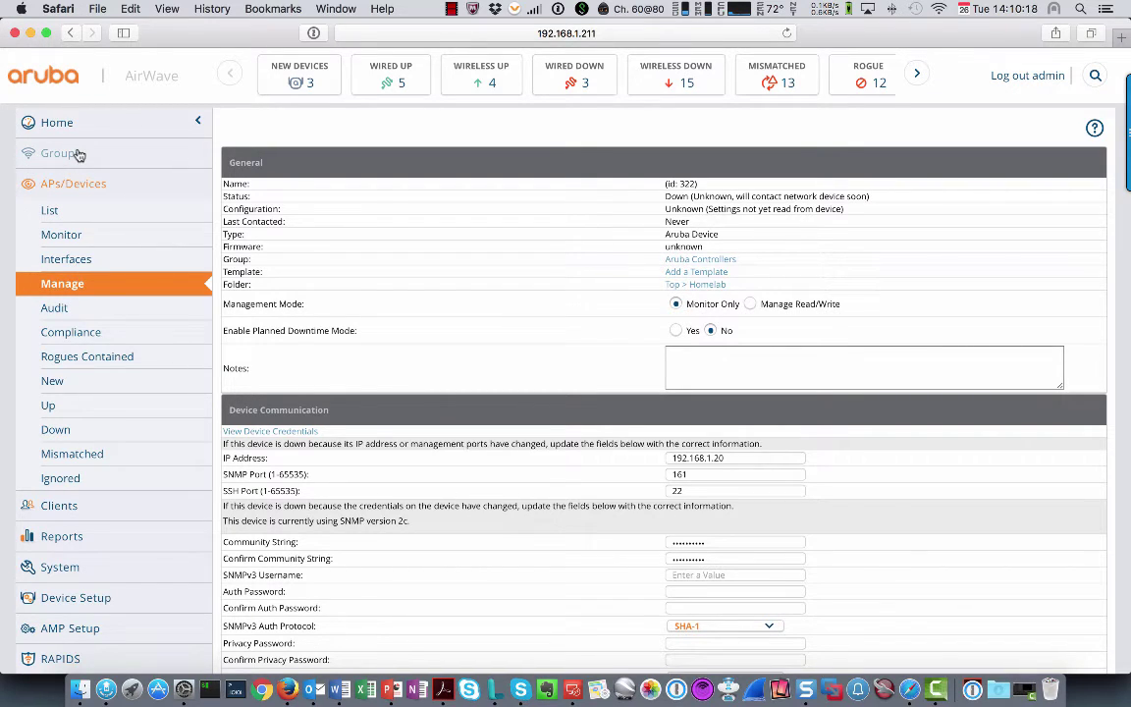
click(452, 9)
Open the 3200XM controller's monitor page and highlight its 'Configuration: Good' status
click(481, 40)
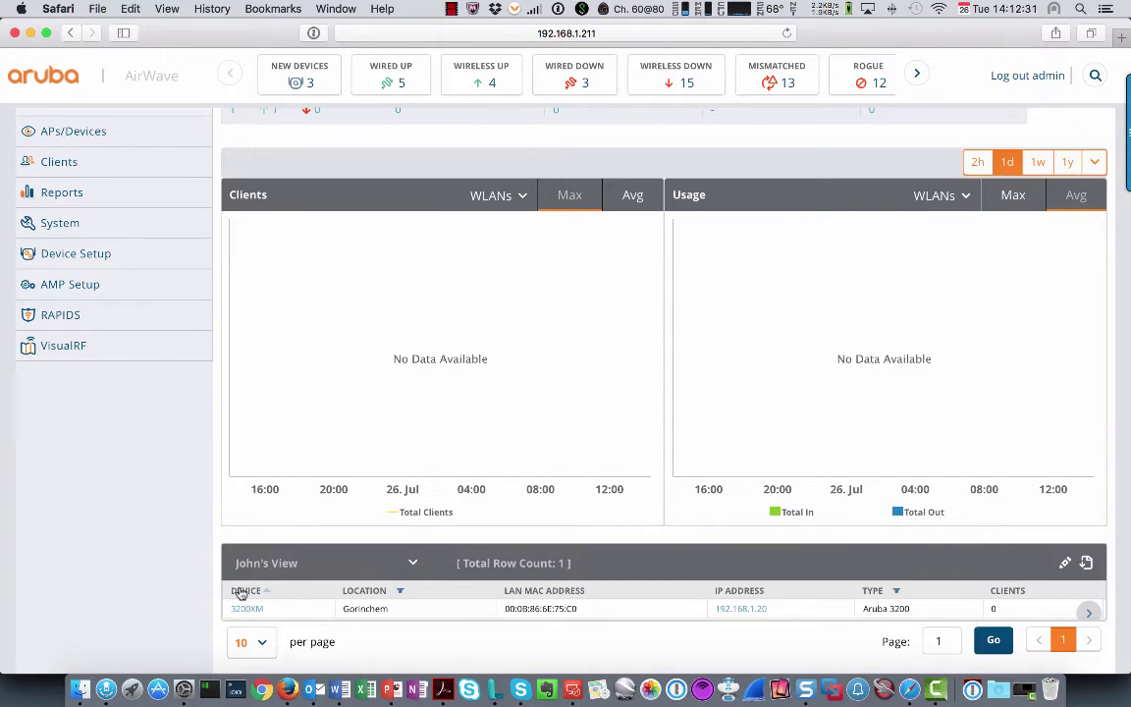
mouse_move(280, 608)
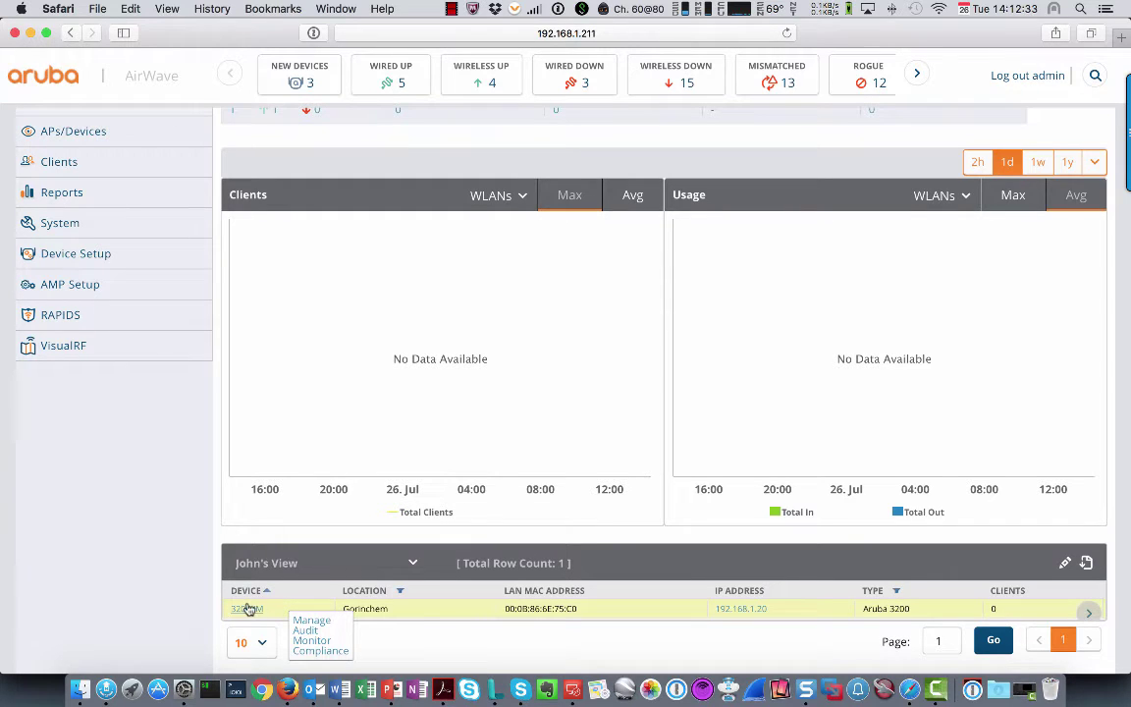
click(243, 610)
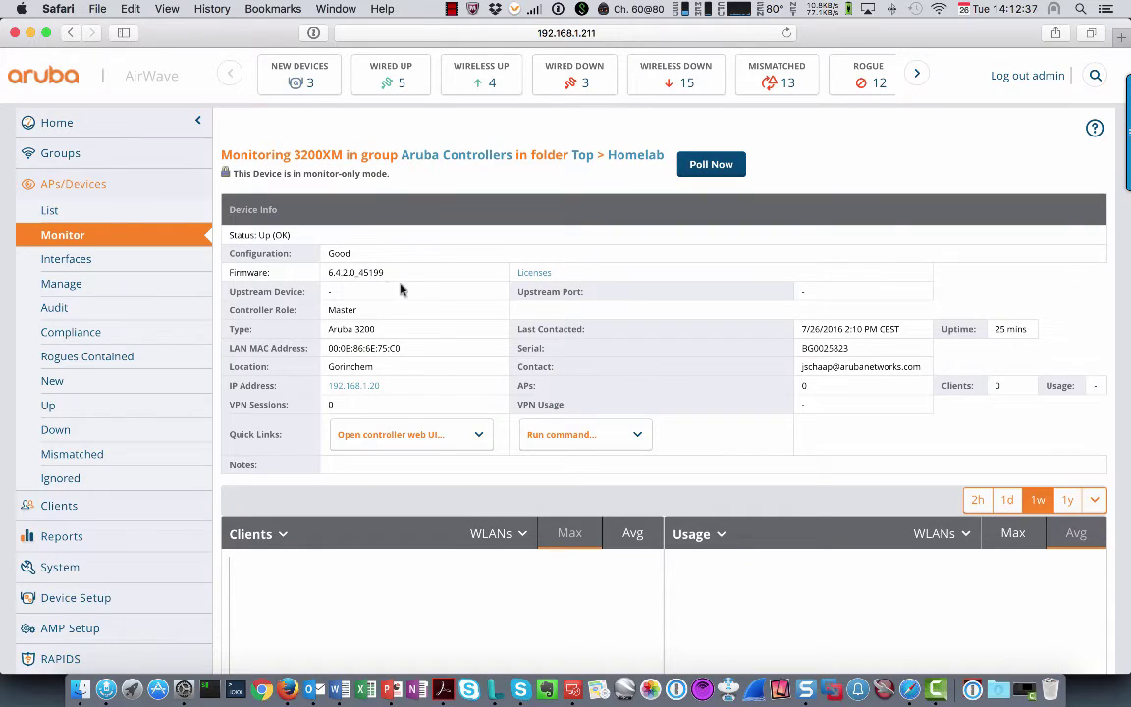
drag(238, 253, 358, 252)
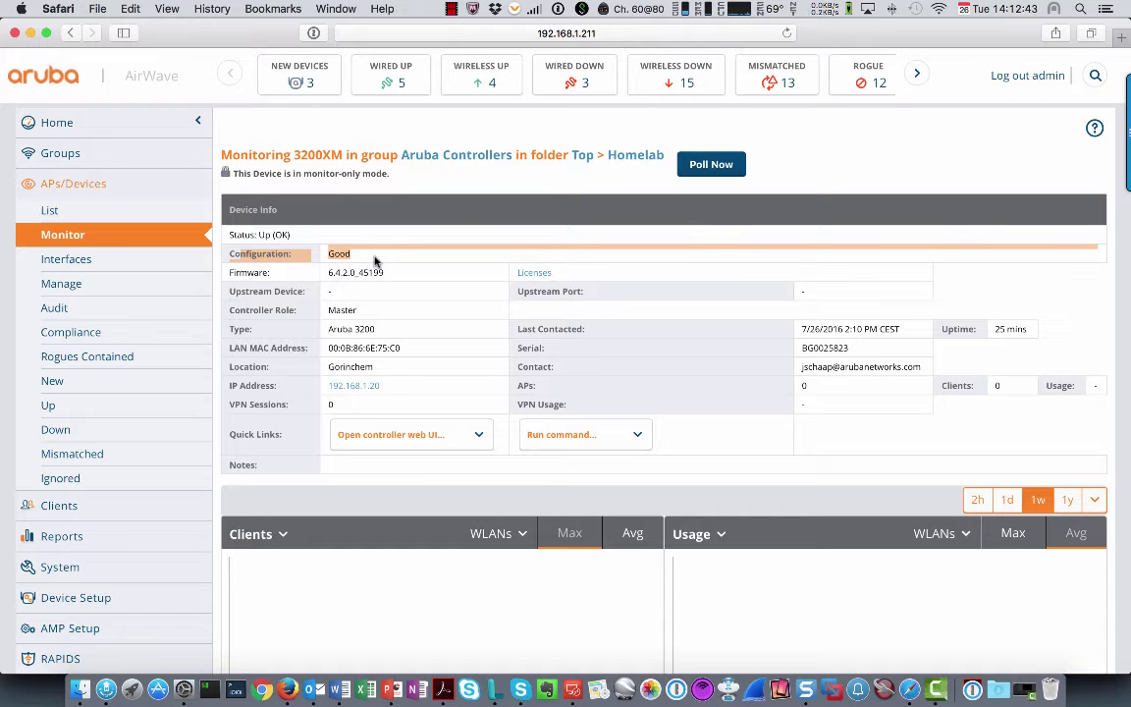
scroll(482, 351, down, 3)
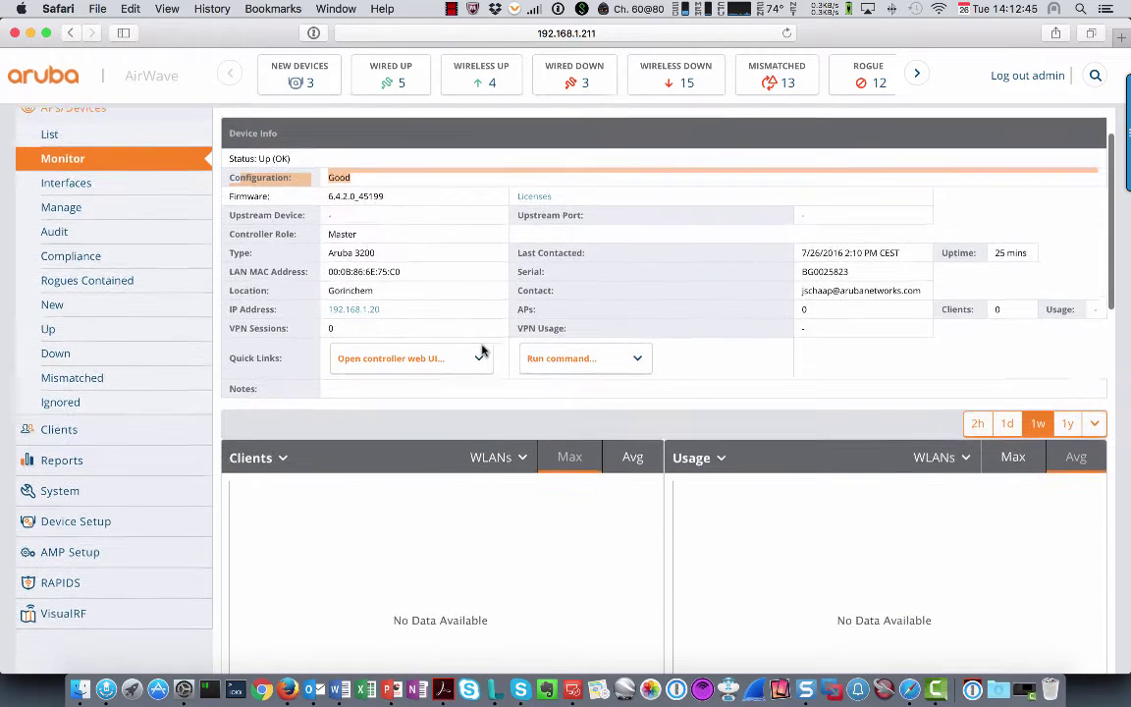
scroll(482, 351, down, 10)
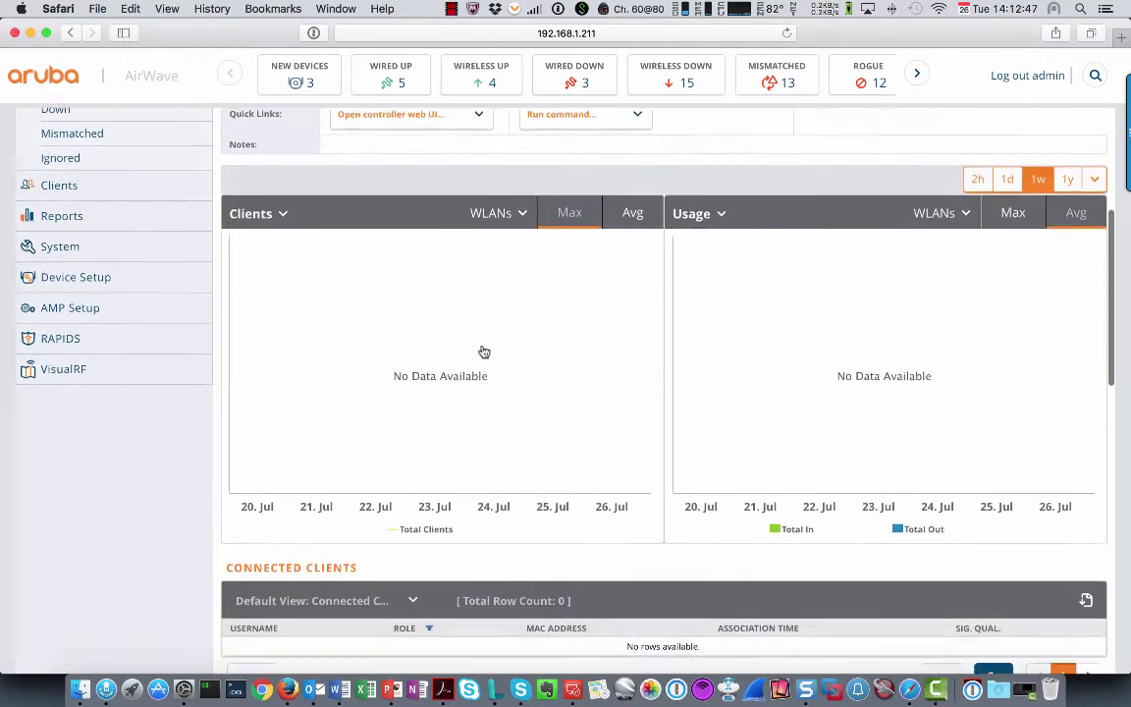
scroll(482, 352, down, 15)
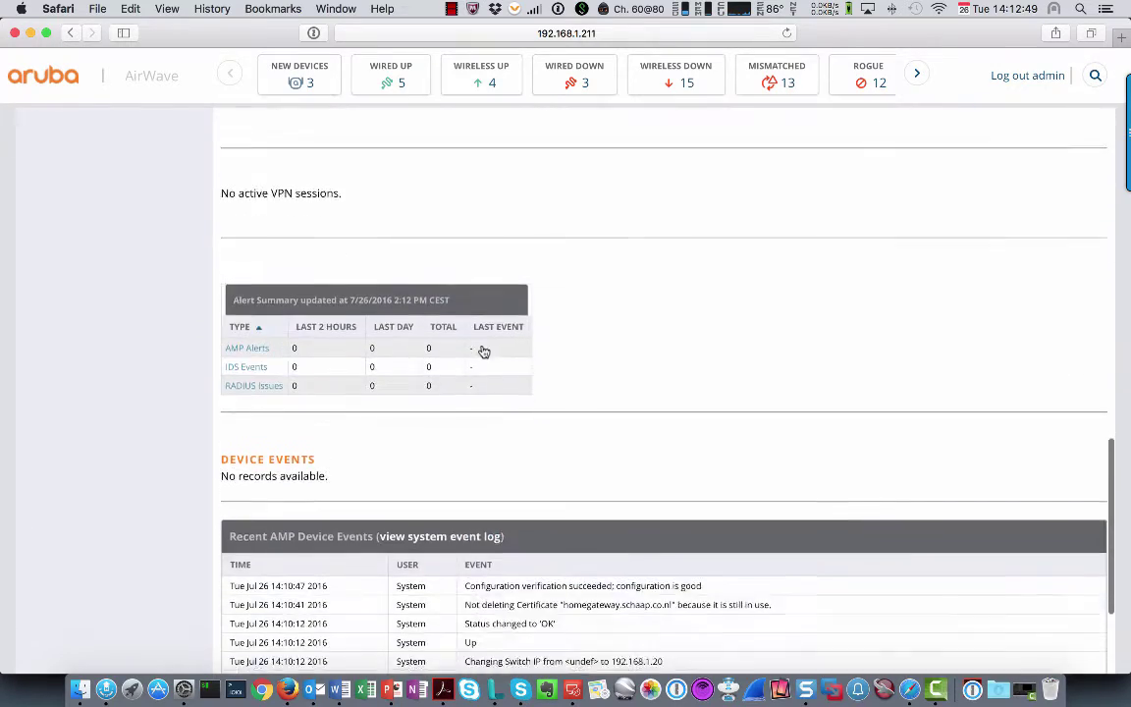
scroll(482, 351, up, 20)
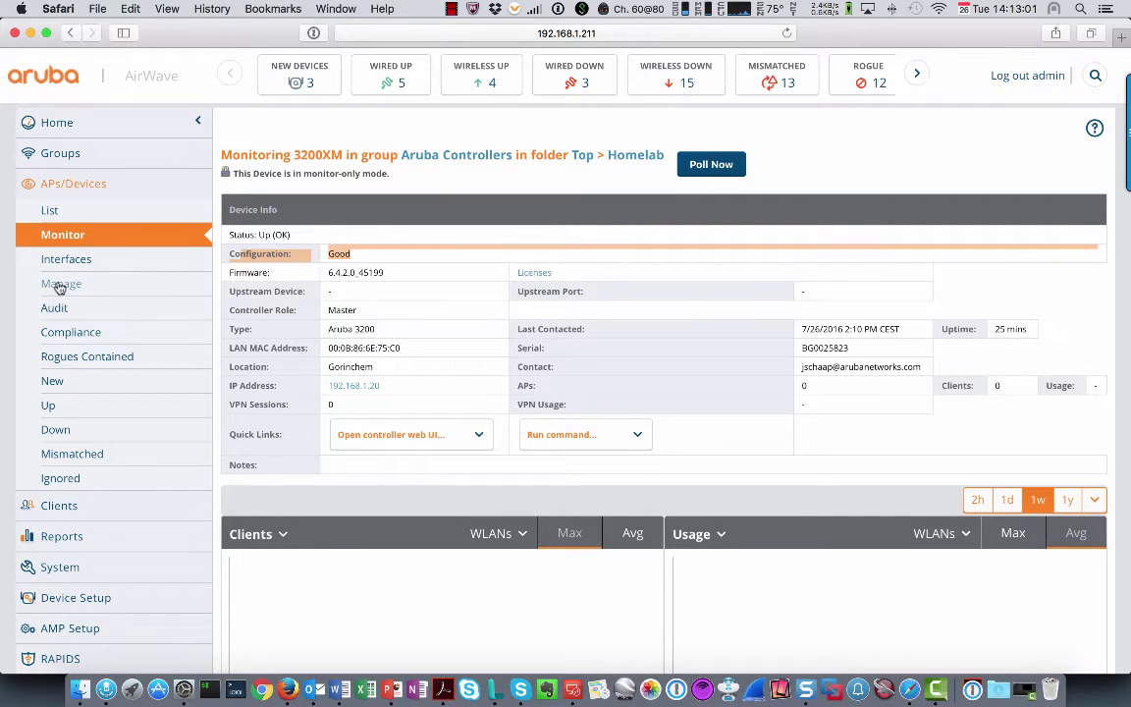
Review the 3200XM Manage page's communication settings for 192.168.1.20 and its device Settings section
click(59, 283)
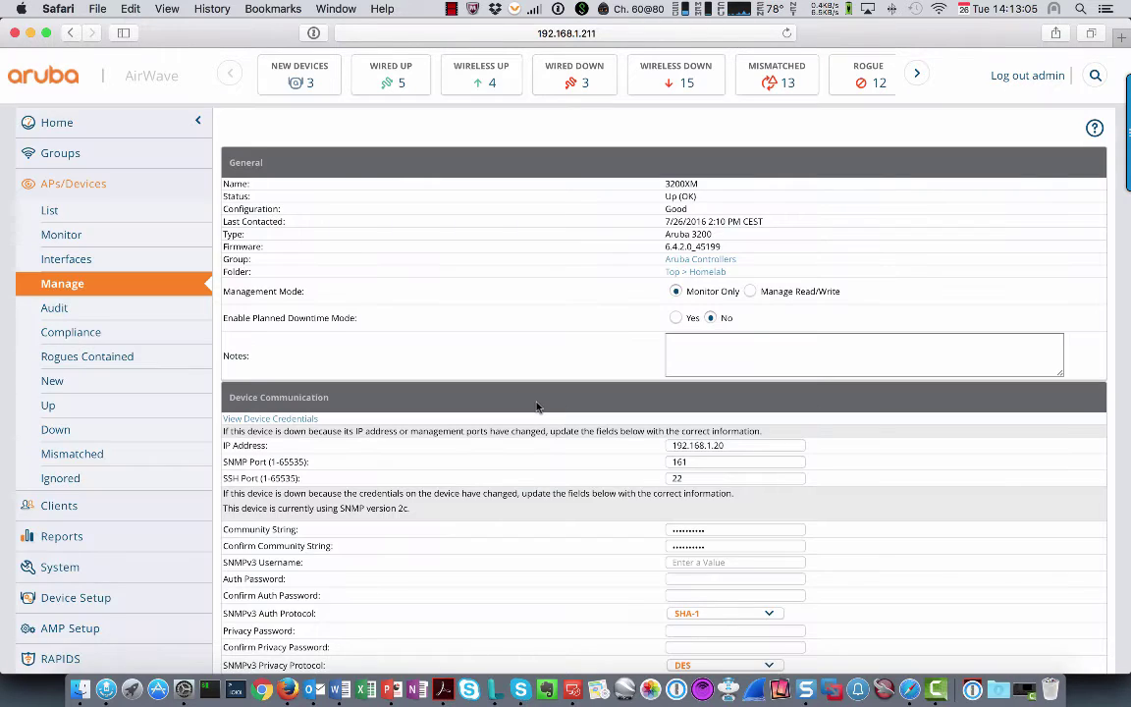
scroll(536, 404, down, 4)
scroll(535, 403, down, 4)
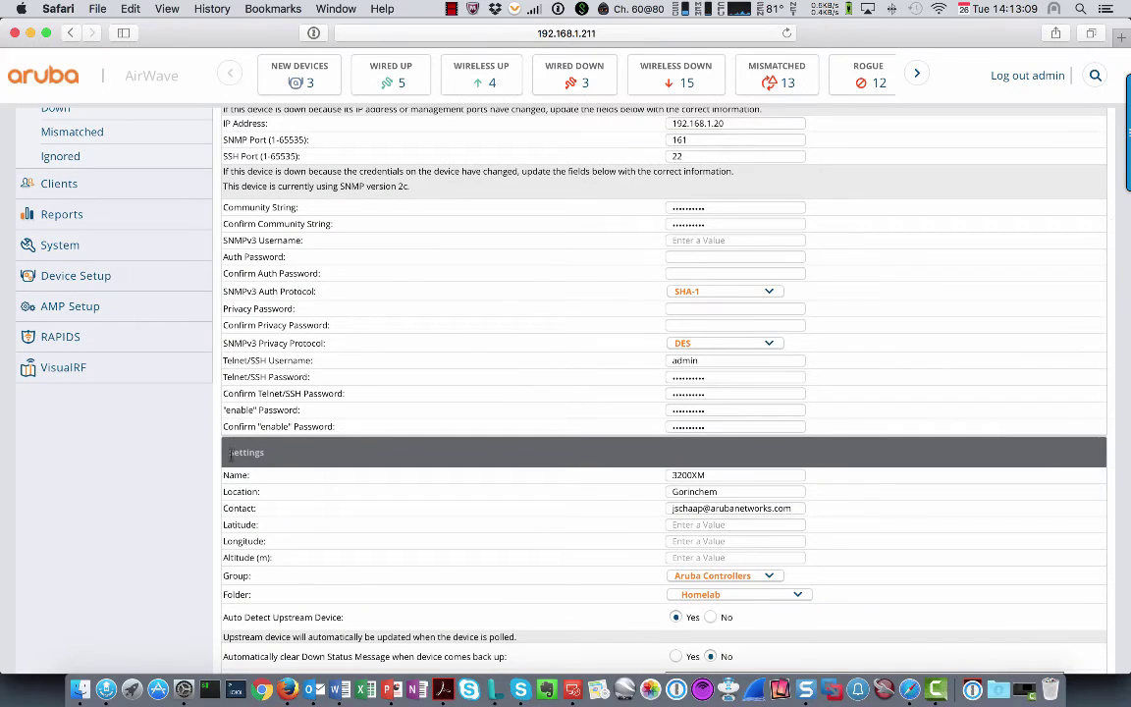
drag(230, 453, 598, 510)
scroll(139, 334, up, 5)
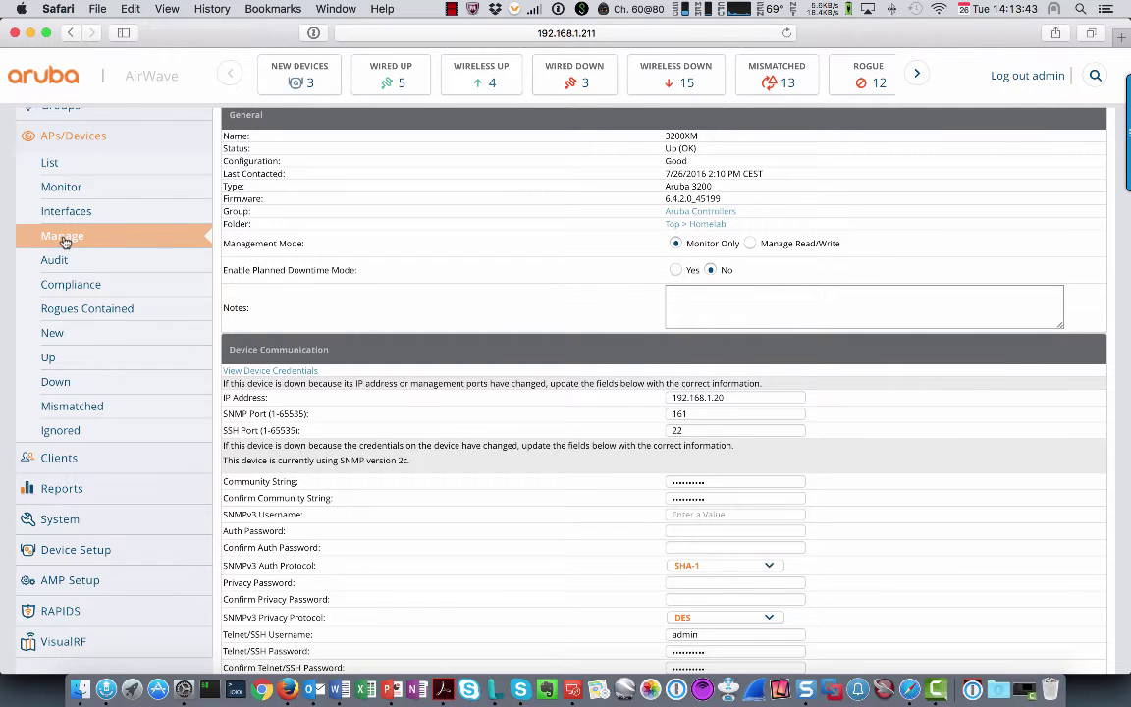
scroll(55, 235, up, 3)
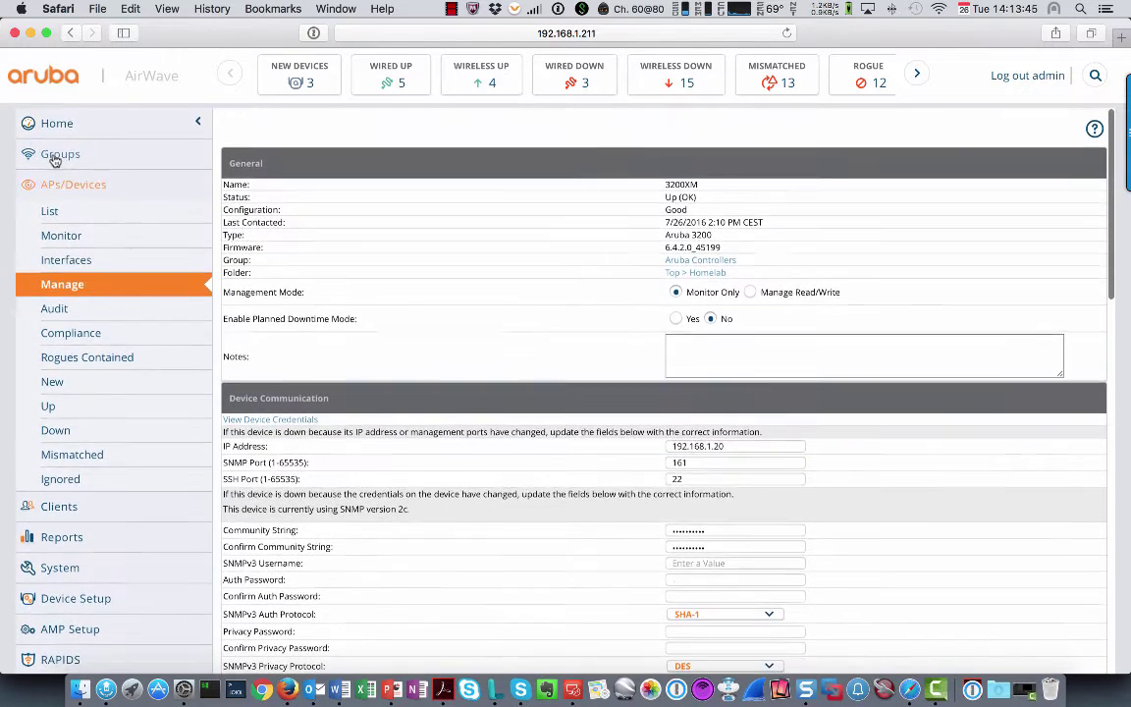
Open the Aruba Controllers group's Controller Config and expand Profiles and Security
click(54, 157)
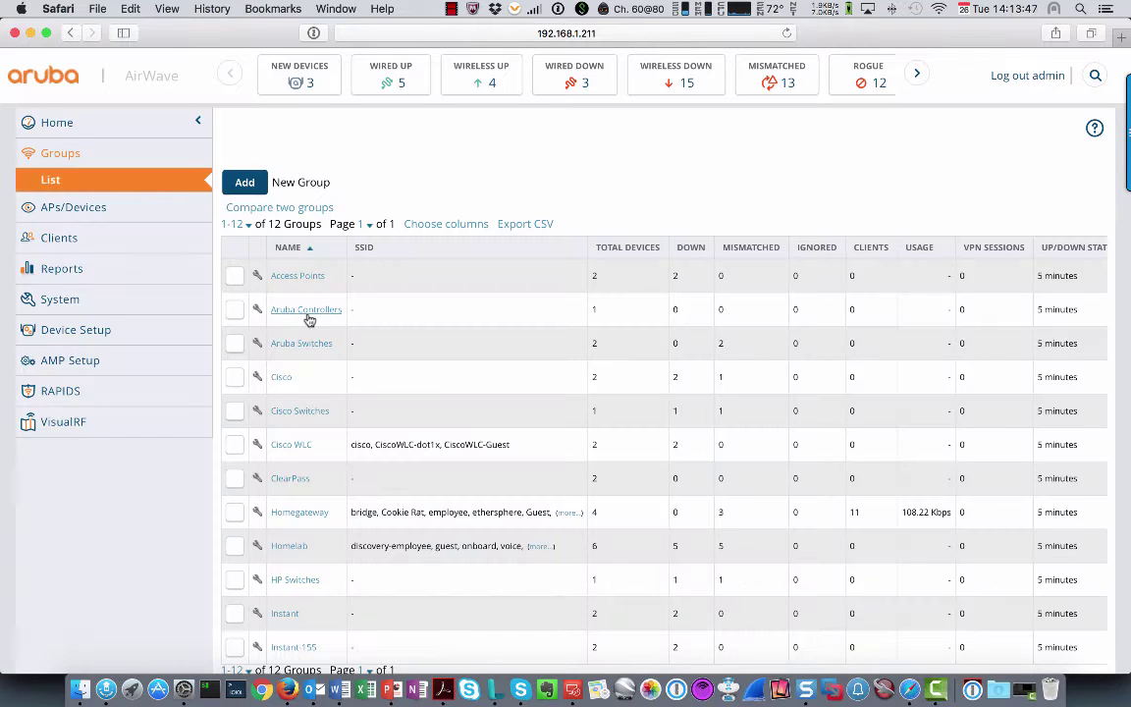
click(306, 312)
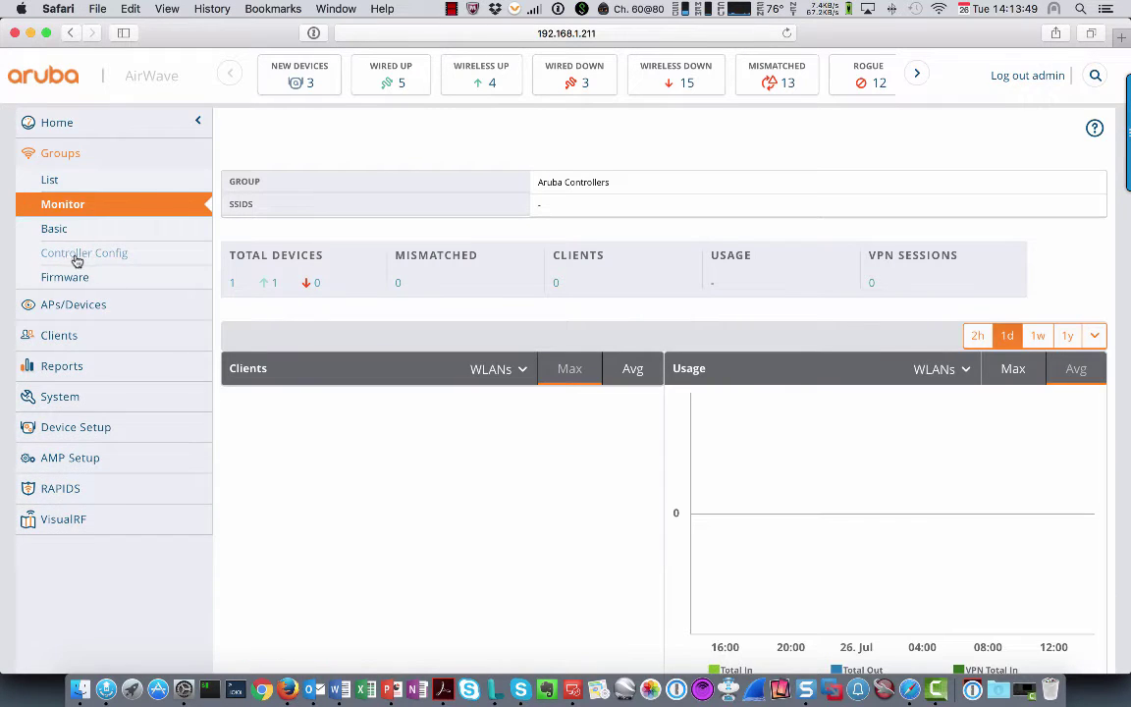
click(77, 257)
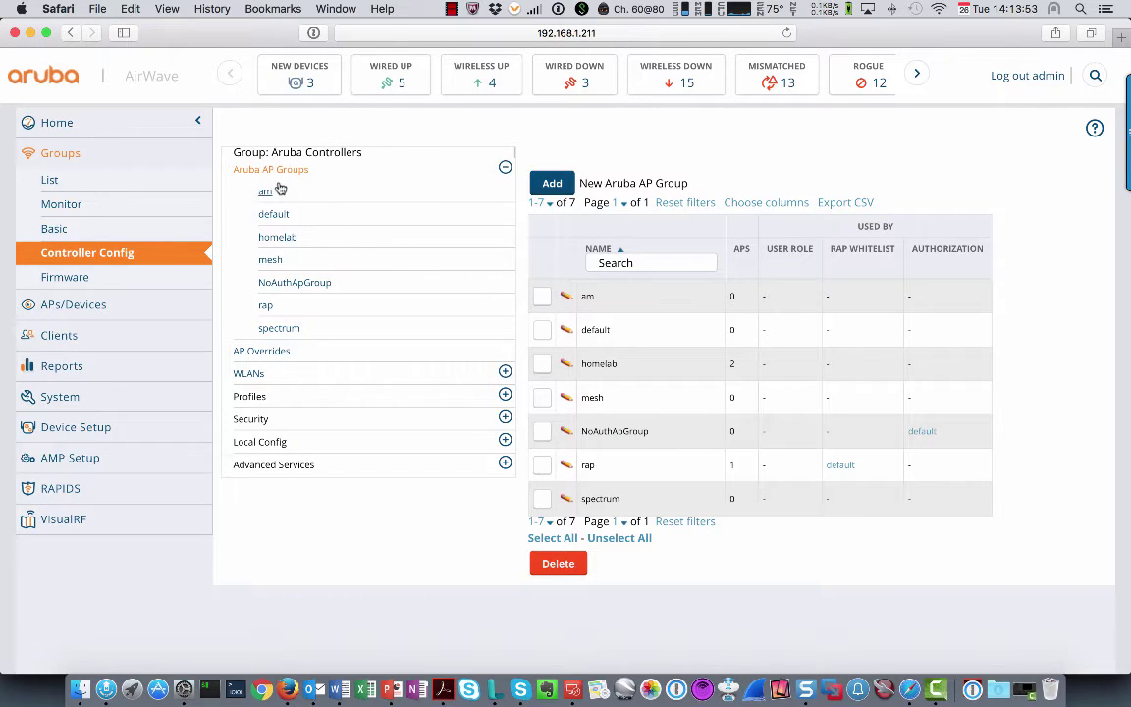
click(251, 397)
scroll(323, 467, down, 1)
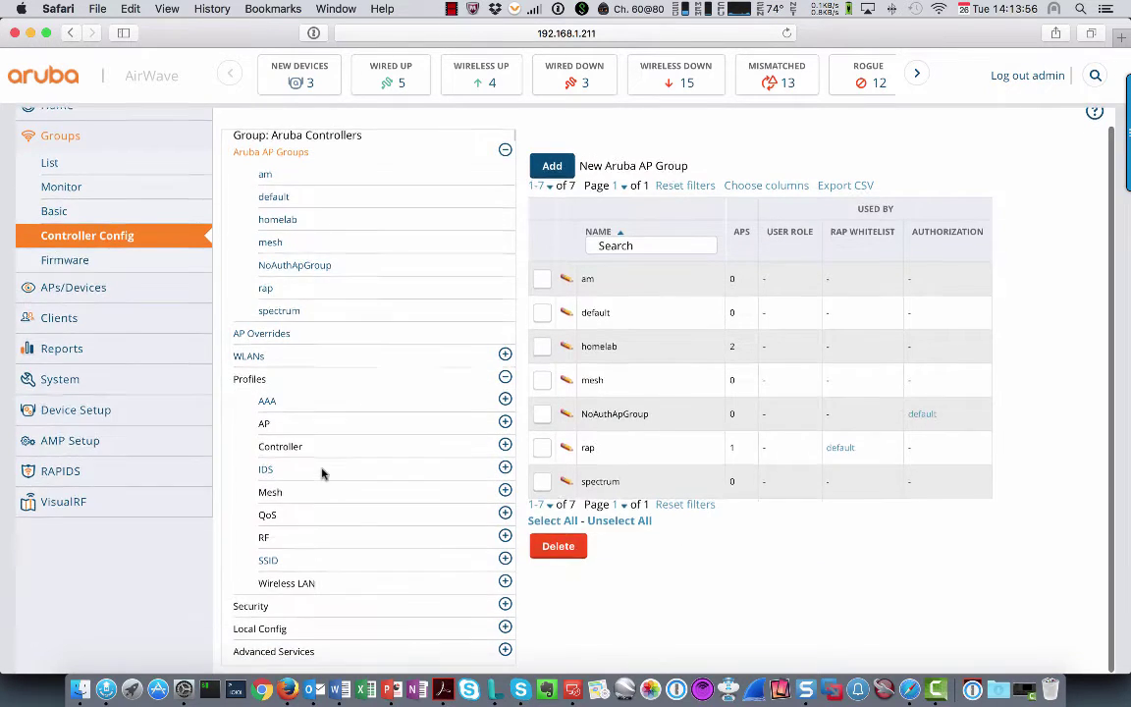
click(254, 609)
Expand Local Config > Network, view the Controller system settings, then return to the Groups list
scroll(284, 603, down, 5)
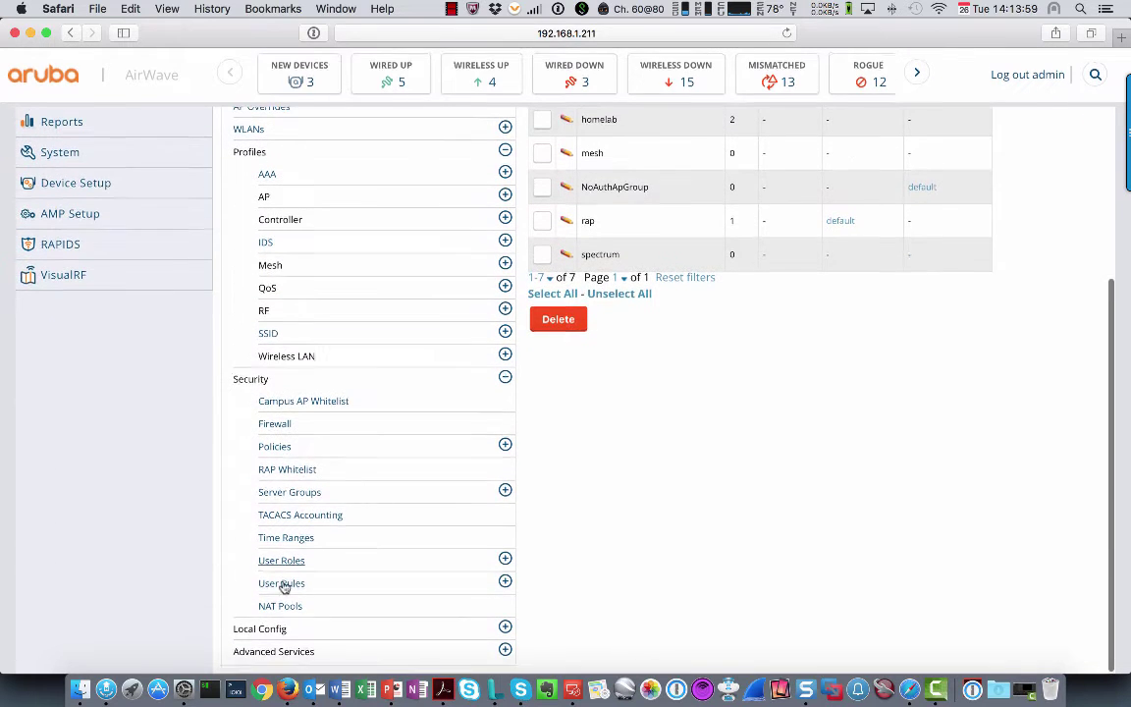
click(280, 630)
scroll(344, 606, down, 2)
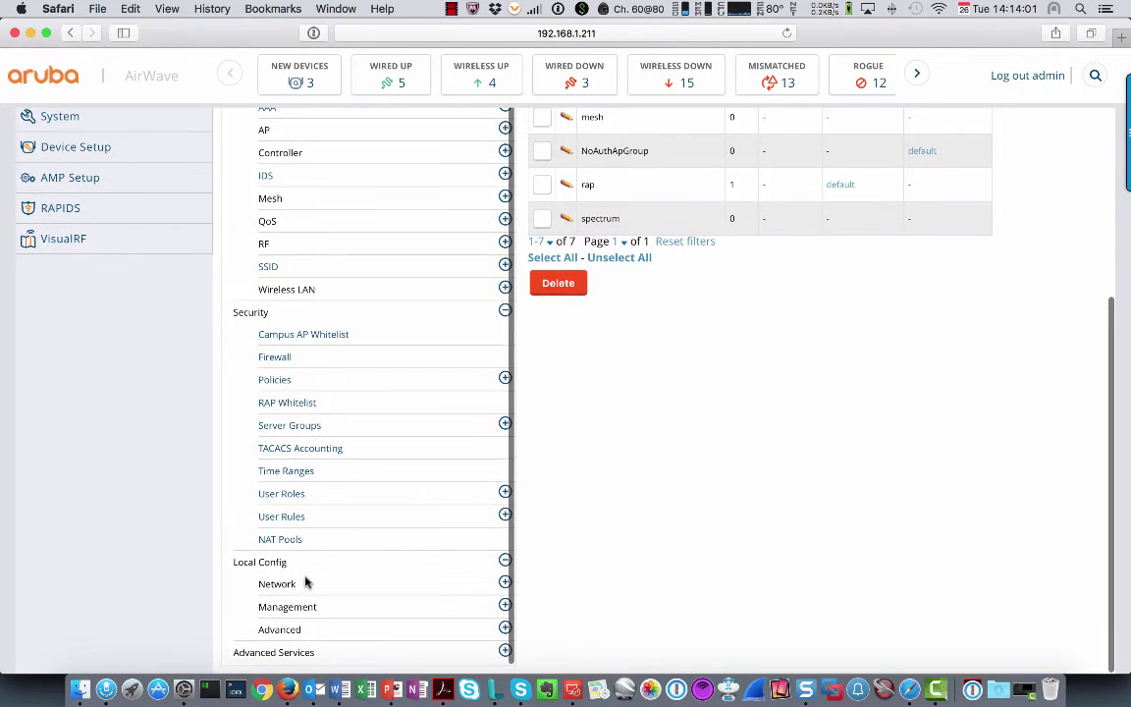
click(278, 585)
scroll(857, 499, up, 6)
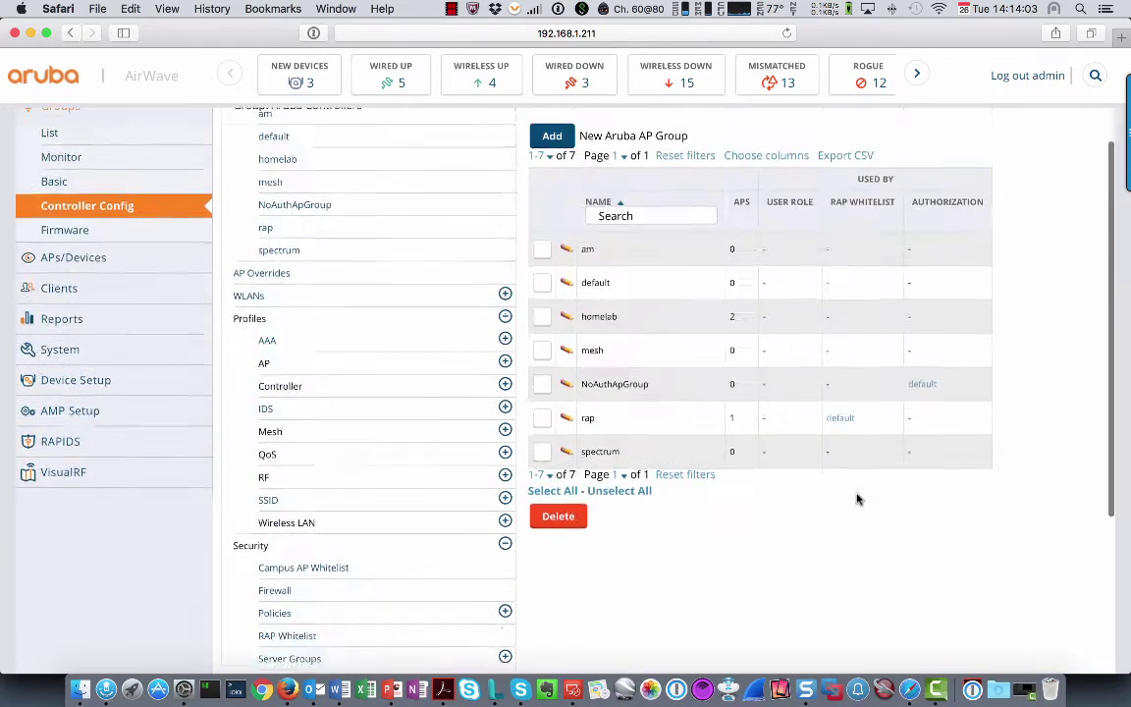
scroll(687, 530, down, 7)
click(334, 608)
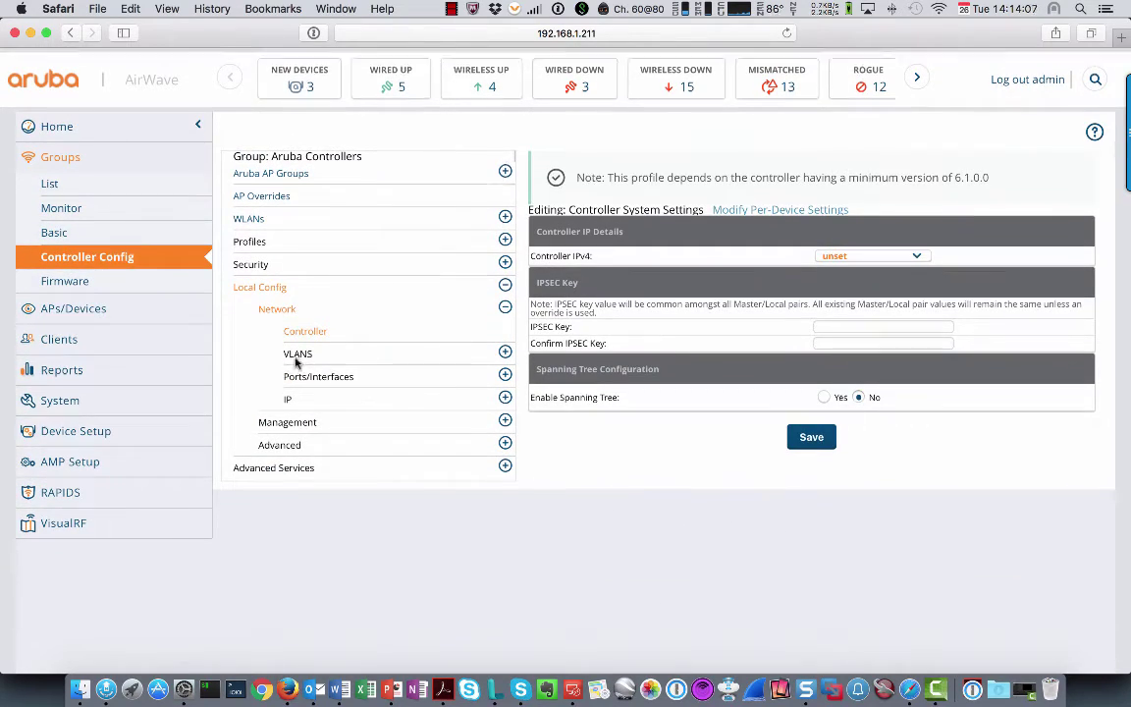
scroll(295, 363, down, 1)
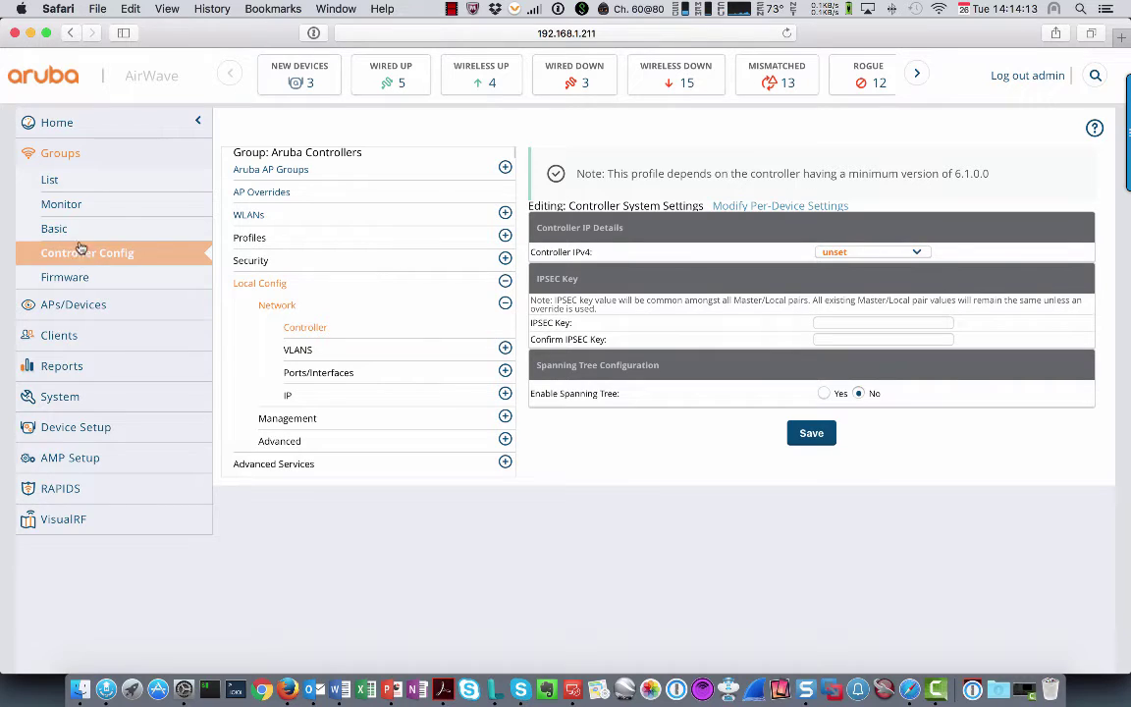
click(70, 157)
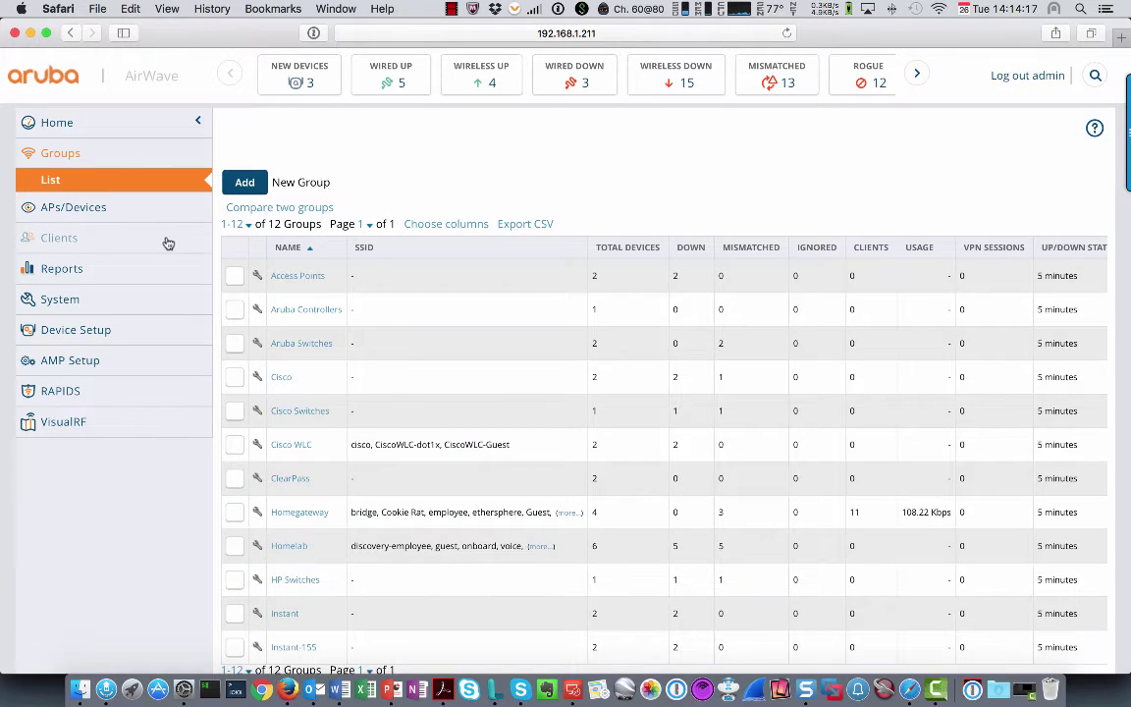
Switch the 3200XM controller's Management Mode to Manage Read/Write and apply it now
click(294, 309)
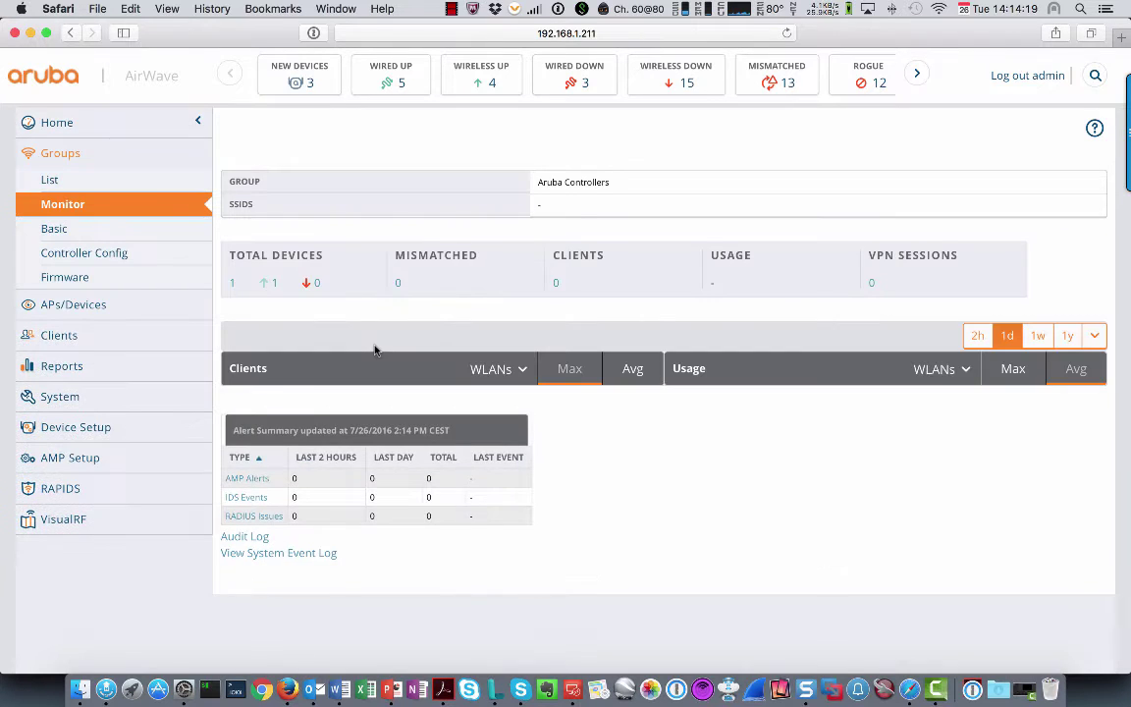
scroll(383, 475, down, 3)
scroll(383, 476, down, 4)
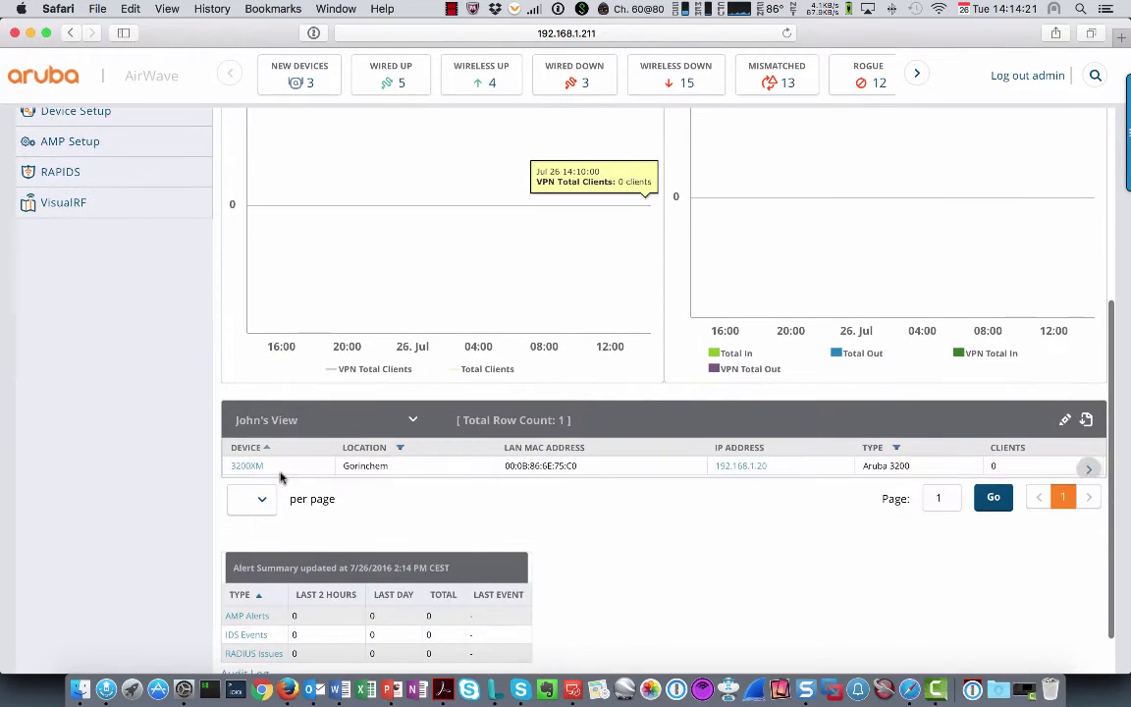
click(247, 467)
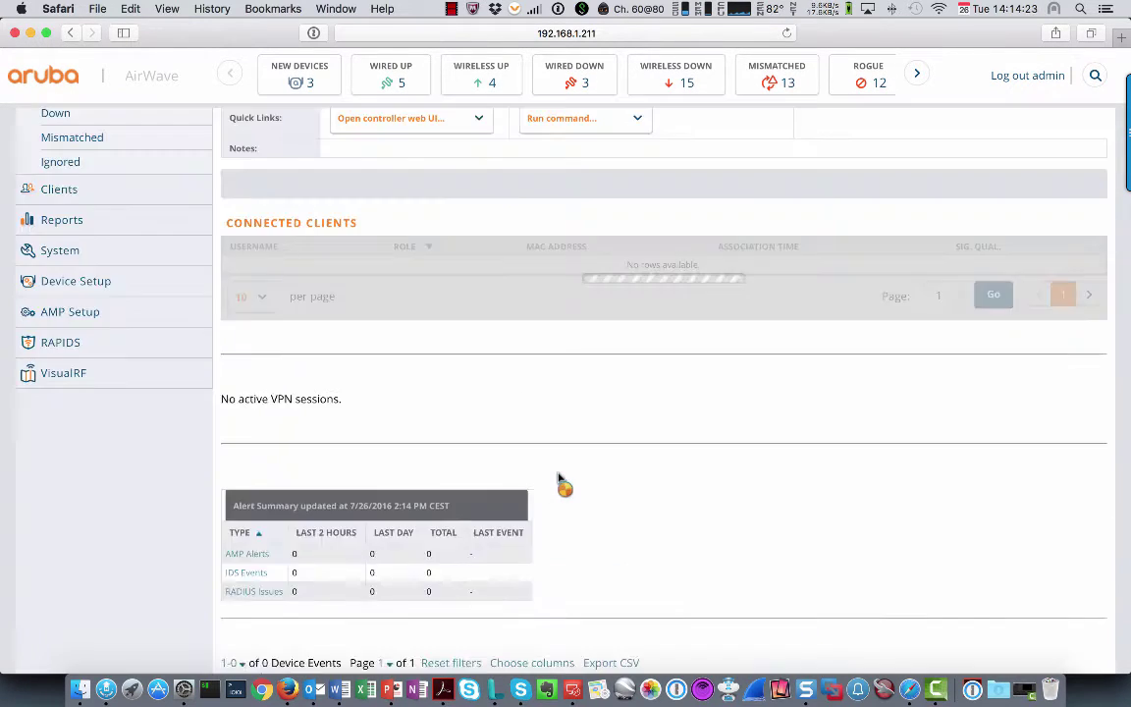
scroll(295, 412, up, 7)
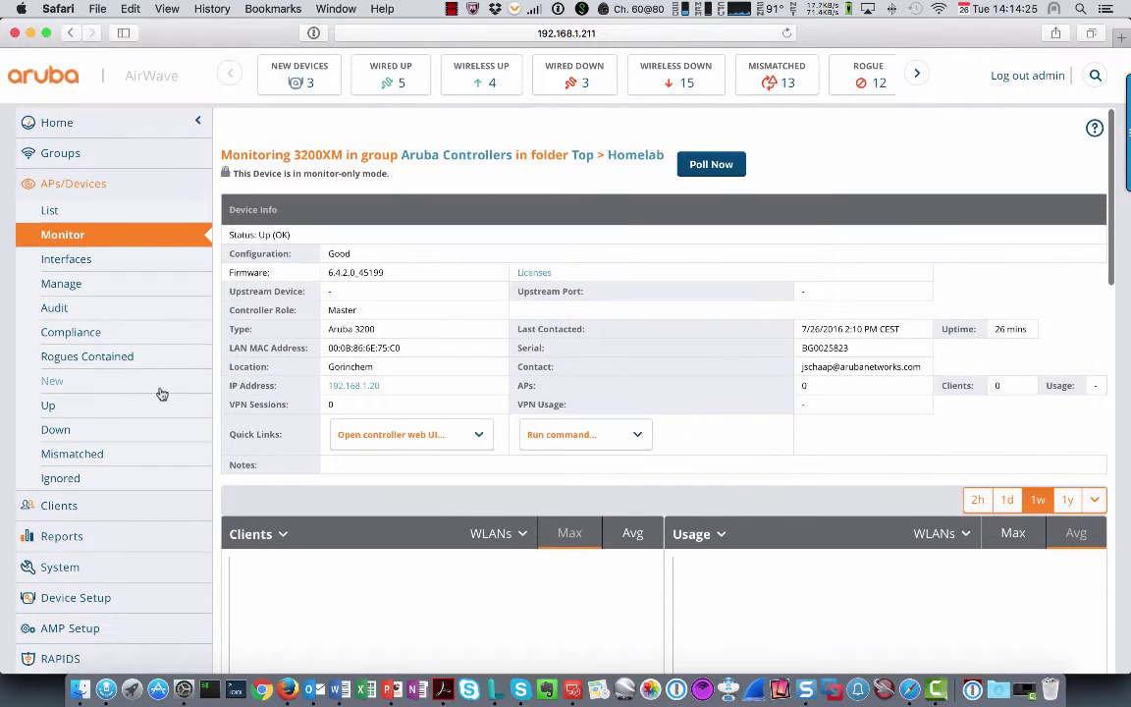
click(65, 289)
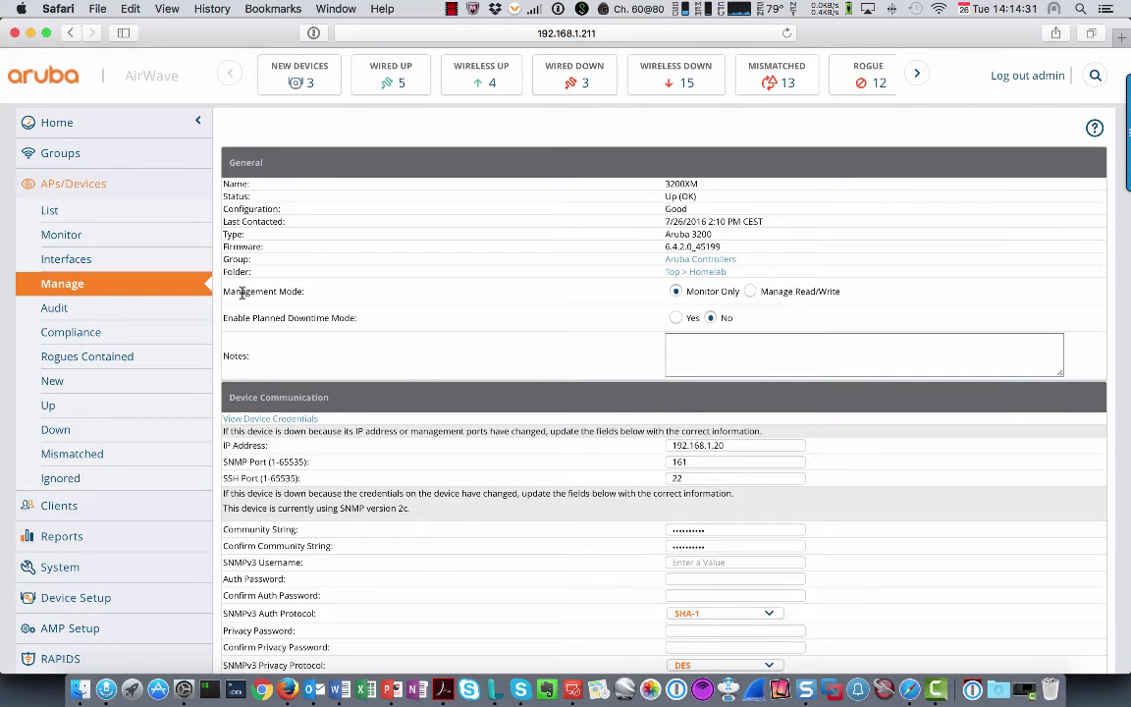
drag(241, 291, 310, 290)
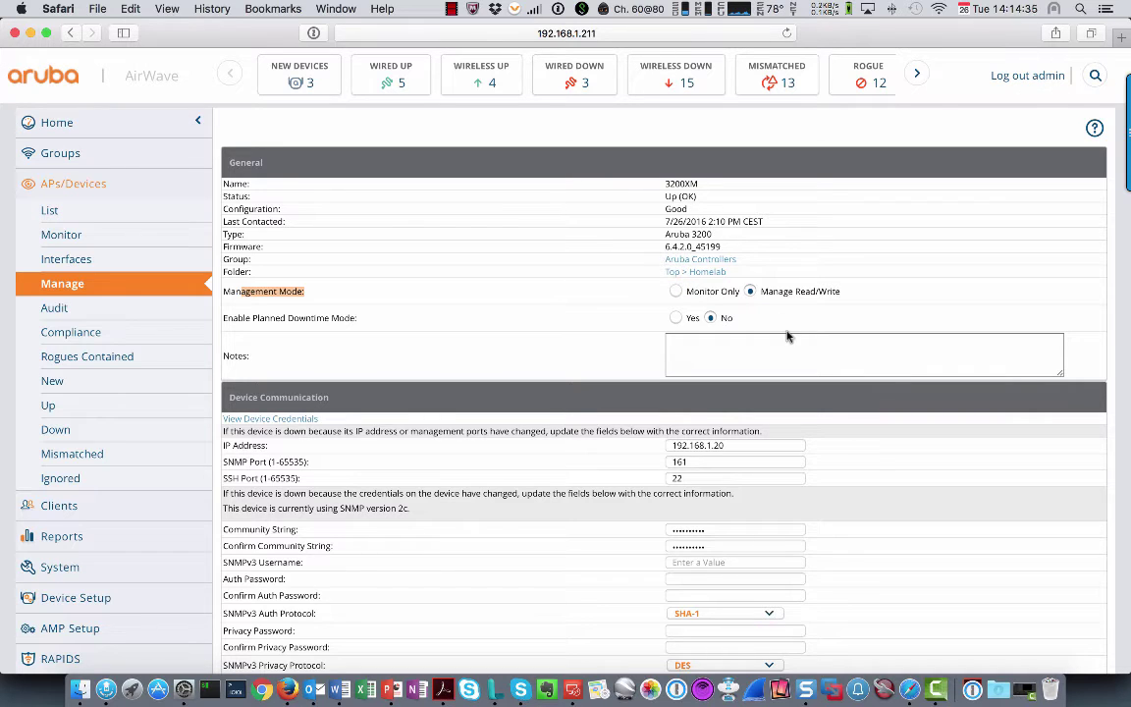
scroll(788, 334, down, 20)
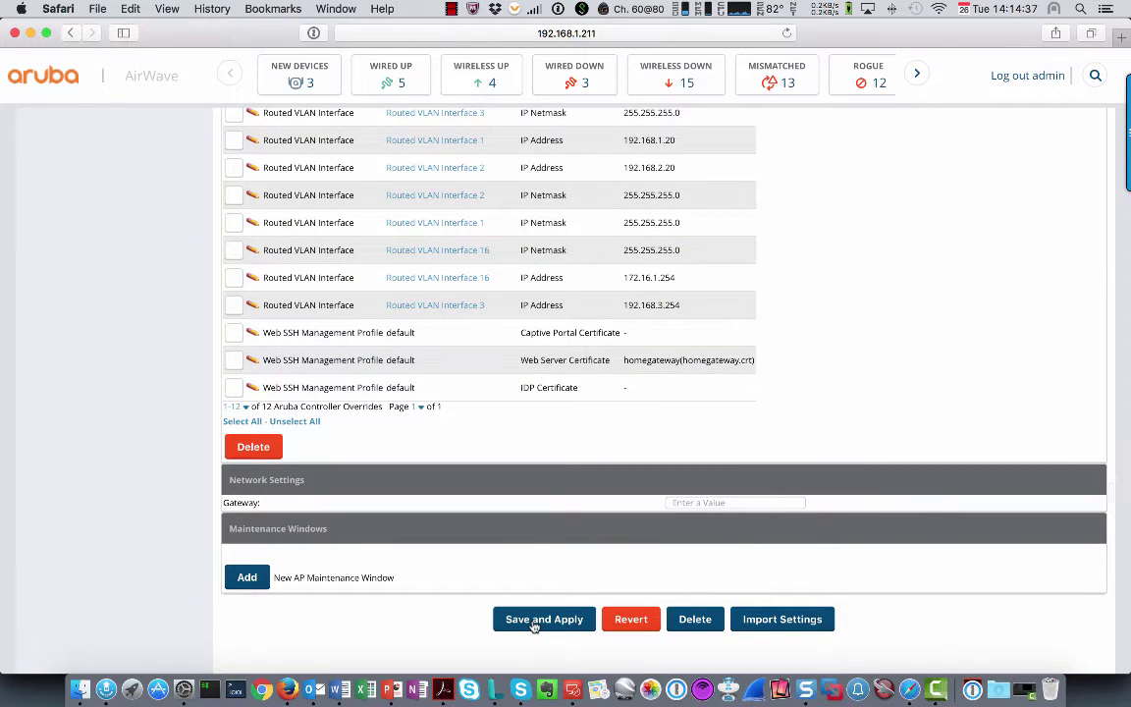
click(535, 621)
click(273, 278)
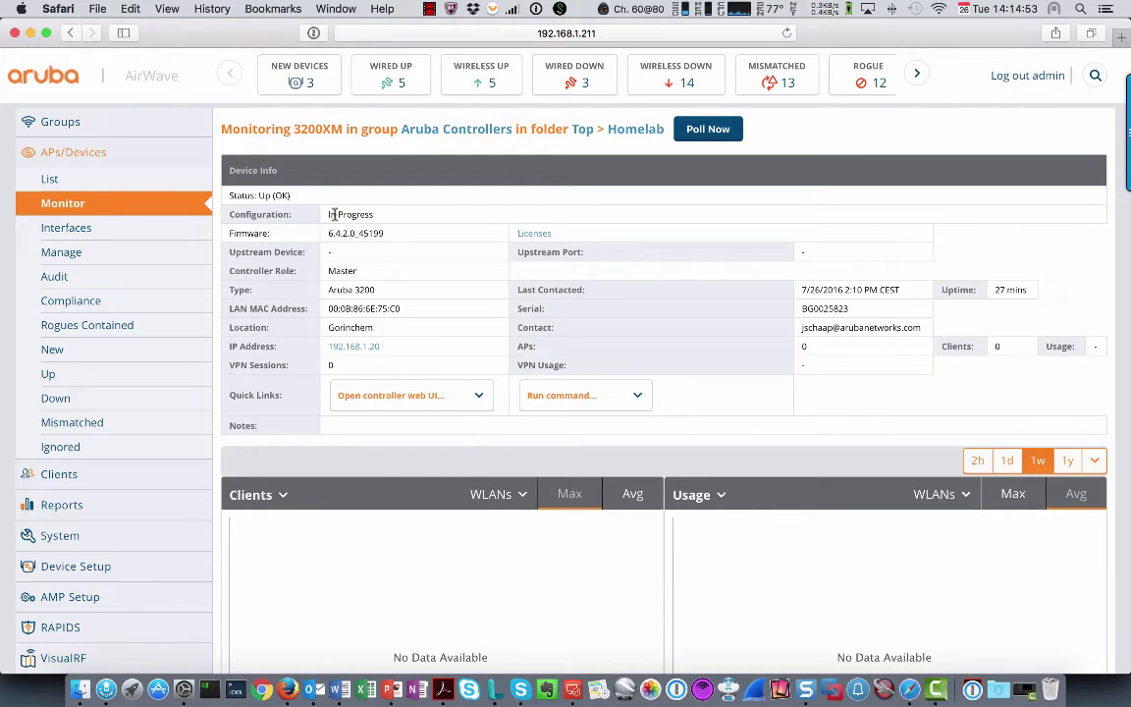
Reload the 3200XM monitor page repeatedly while Configuration reads In Progress, until it shows Good
drag(253, 214, 402, 213)
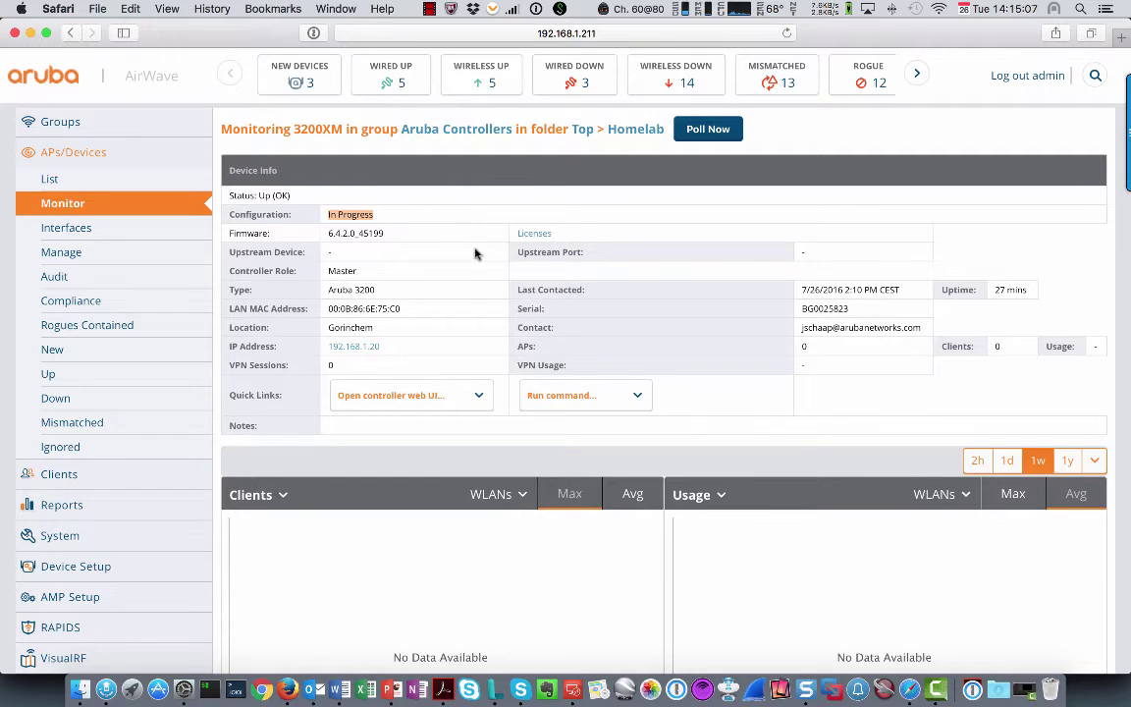
click(786, 34)
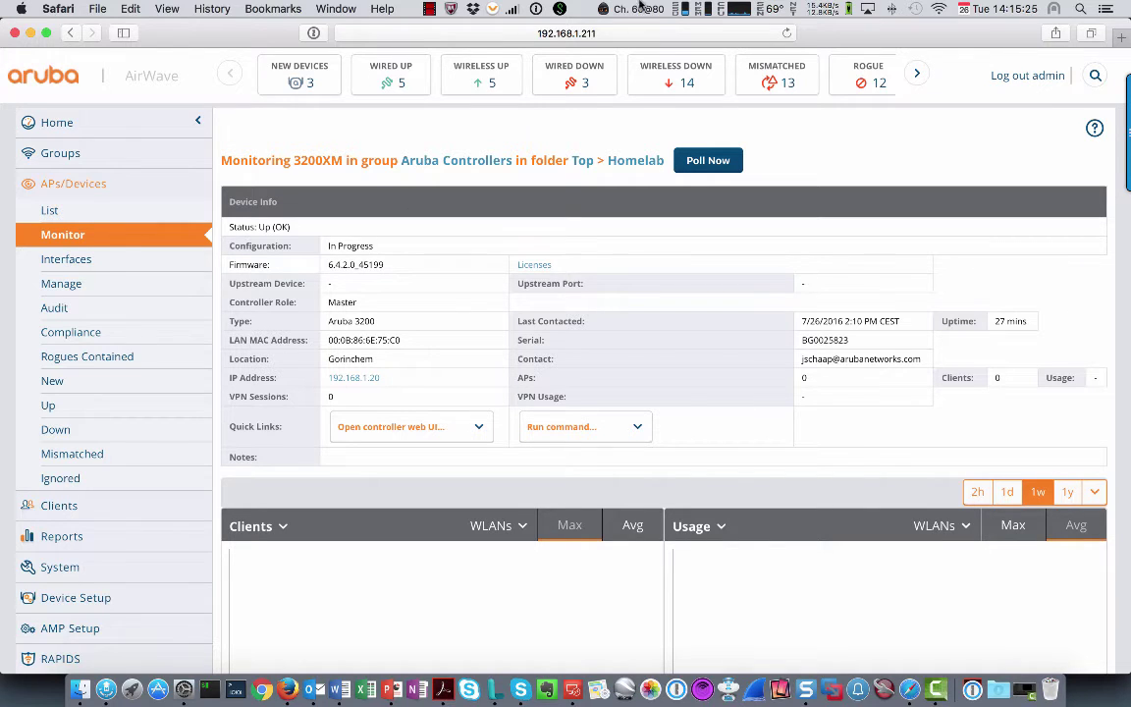
click(787, 34)
click(788, 33)
click(788, 33)
Open a new Safari tab and go to the controller at 192.168.1.20
click(1090, 33)
click(1088, 34)
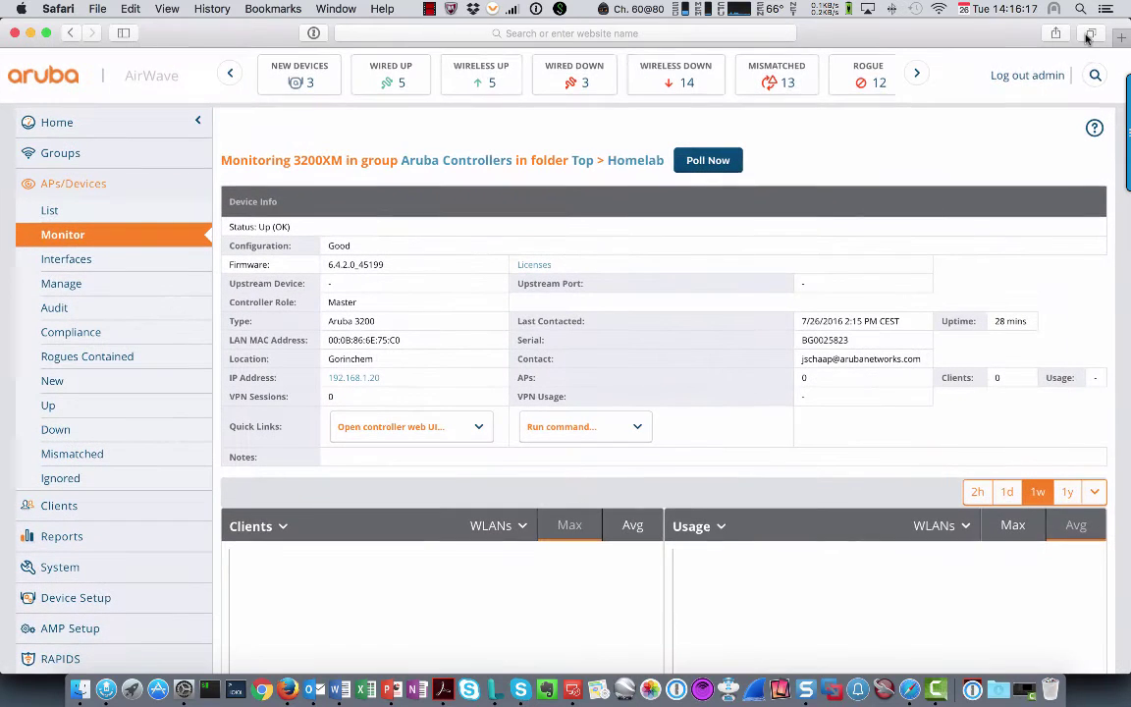
click(1120, 37)
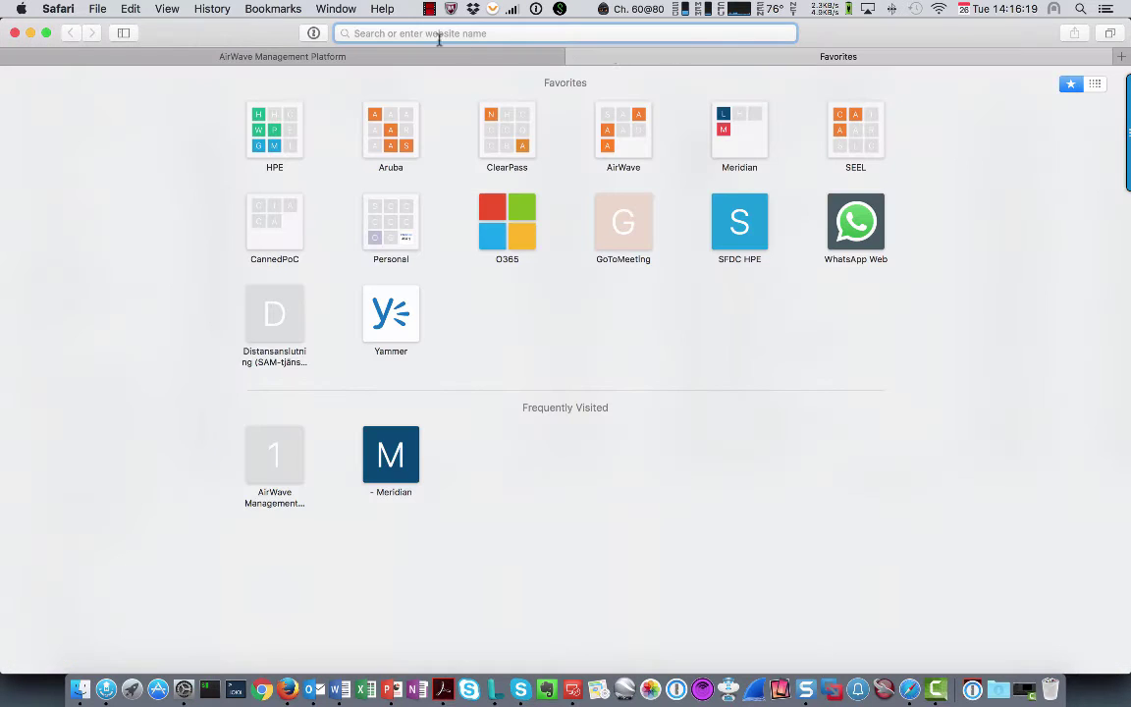
text(192.168.)
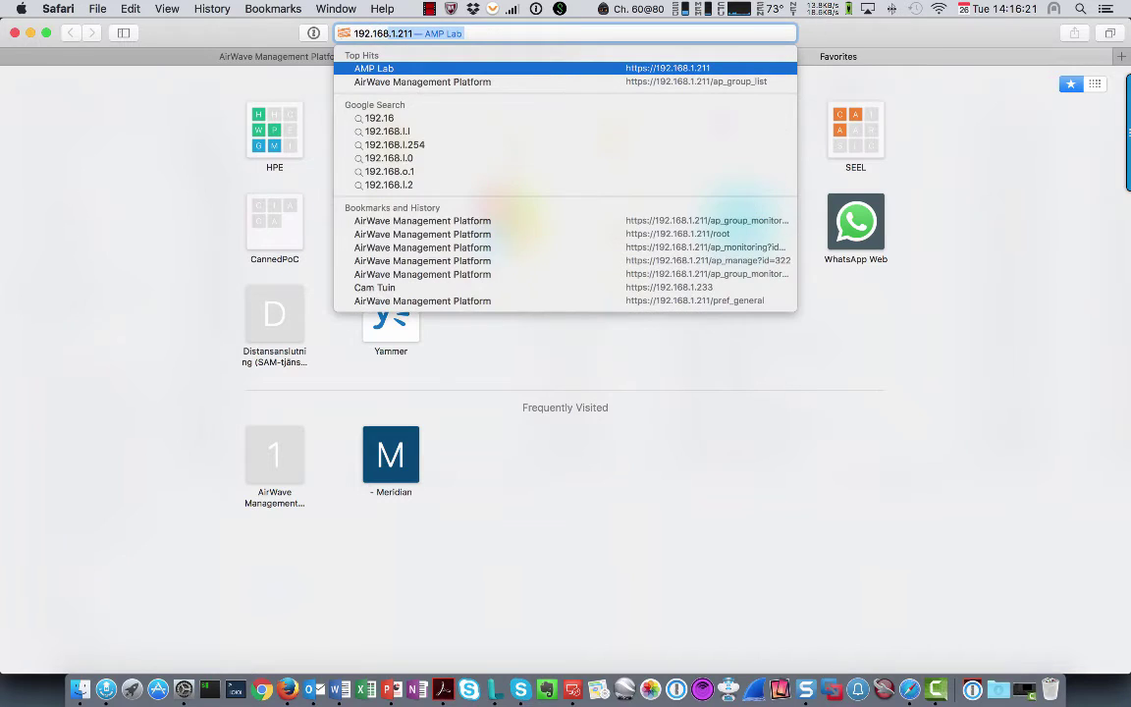
text(1.20)
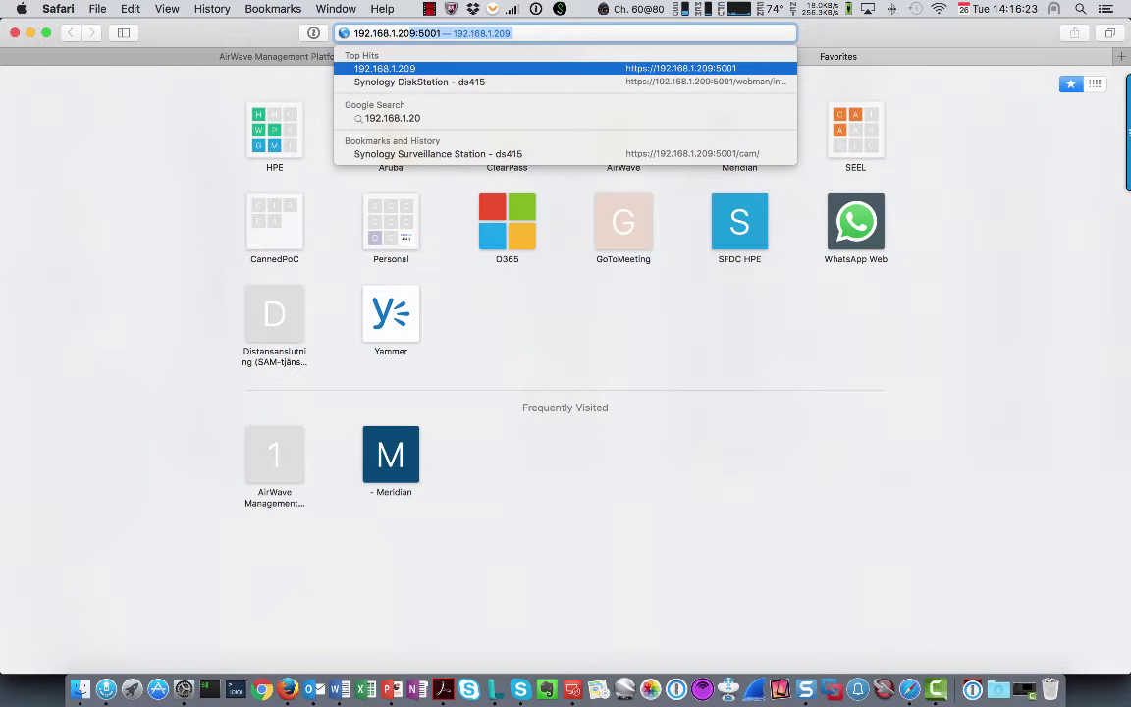
key(BackSpace)
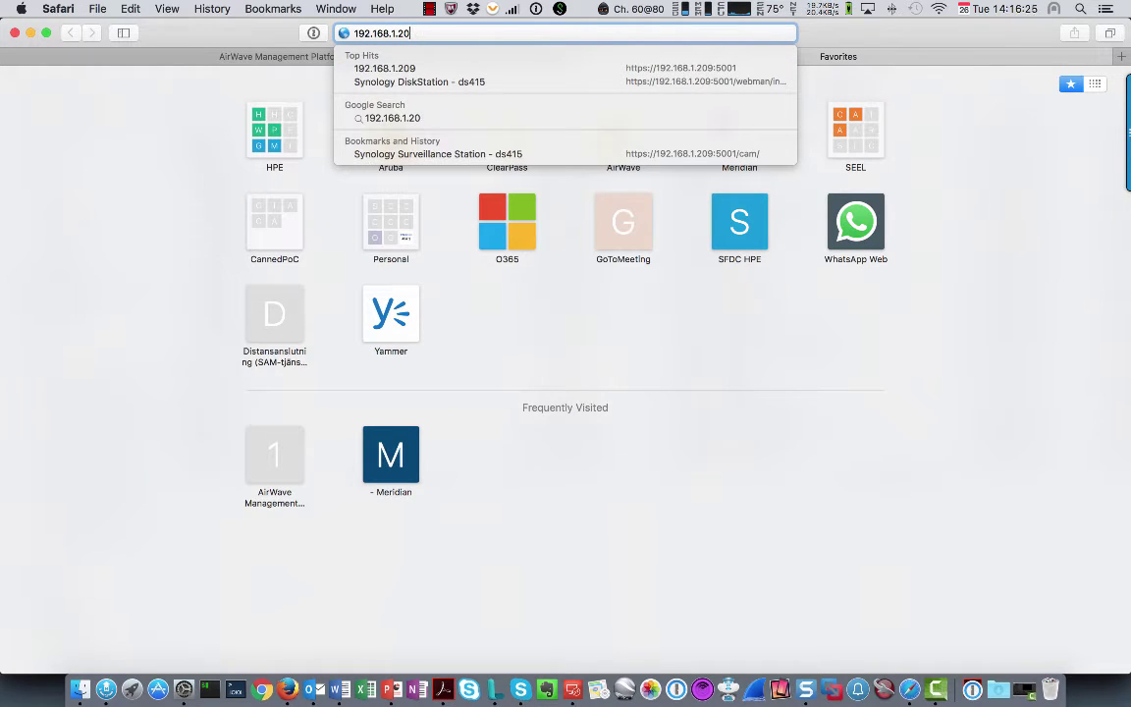
key(Return)
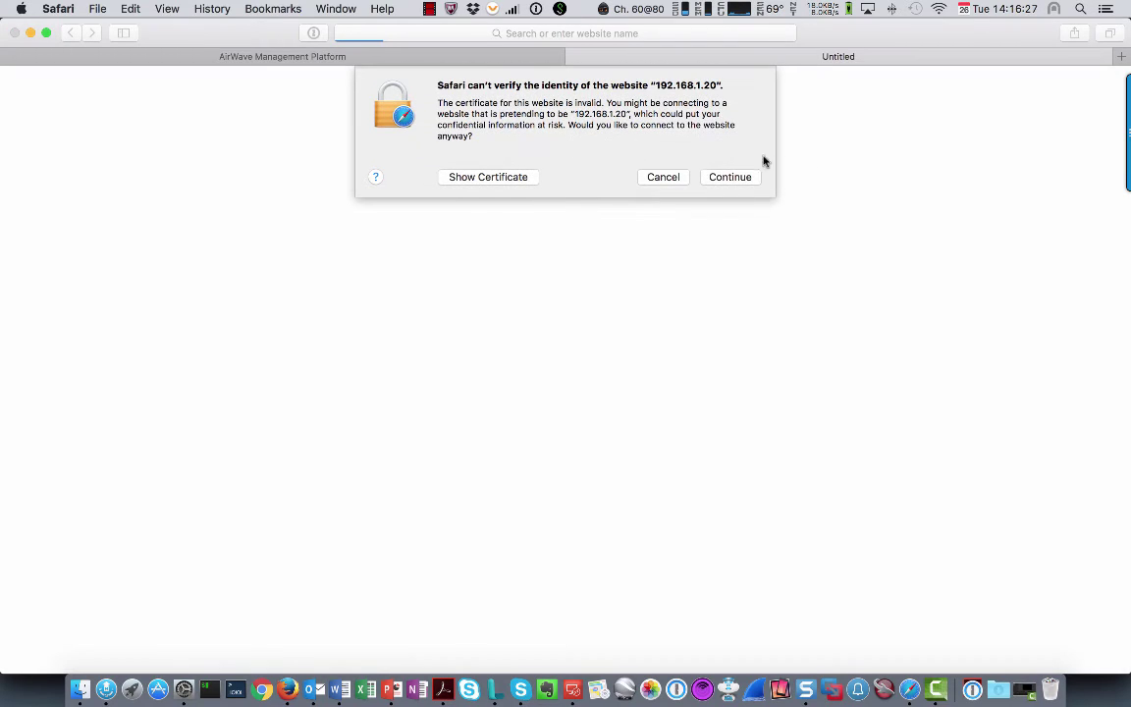
Accept the untrusted certificate and sign in with the admin user name and its password
click(729, 177)
click(598, 296)
text(admin)
key(Tab)
text(••••••••)
key(Return)
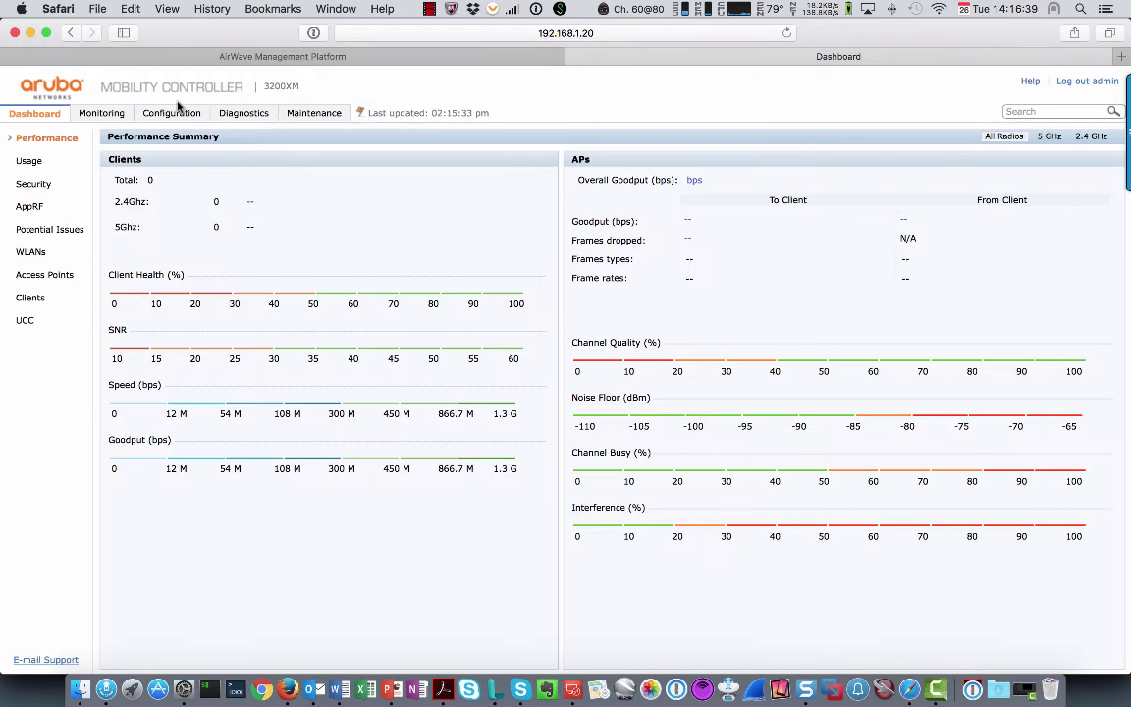
Under Configuration > Wireless LAN > SSID, add a new SSID profile named 'test'
click(162, 113)
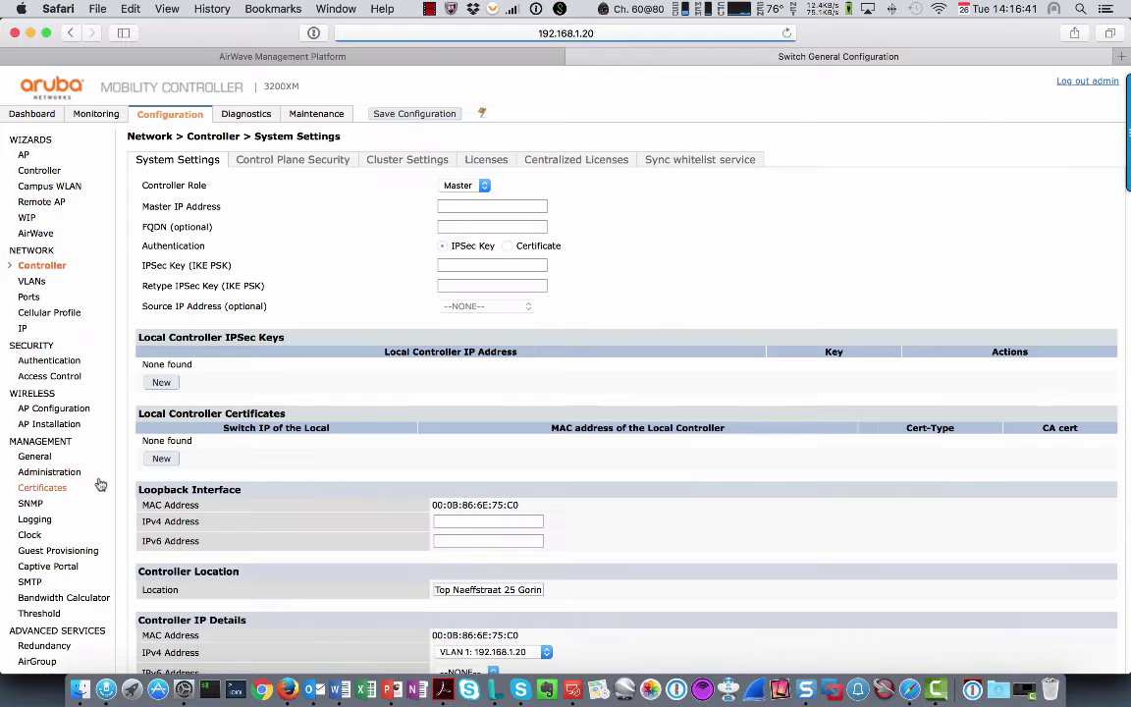
scroll(64, 503, down, 3)
scroll(64, 503, down, 4)
scroll(64, 503, up, 2)
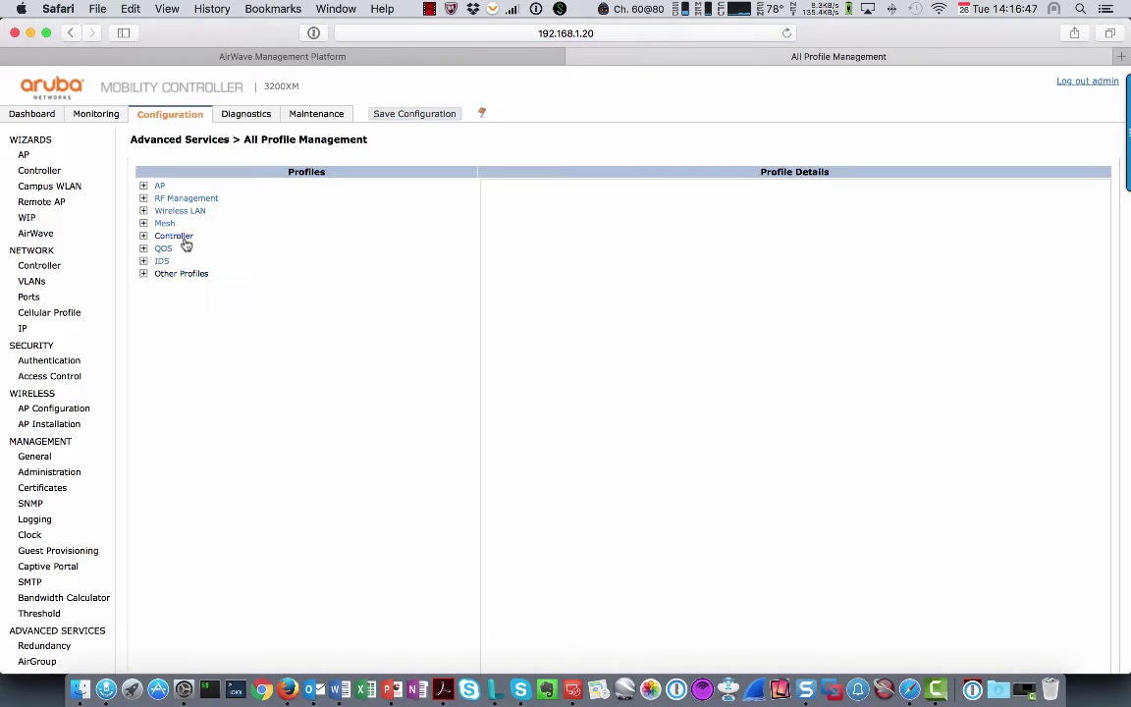
click(187, 211)
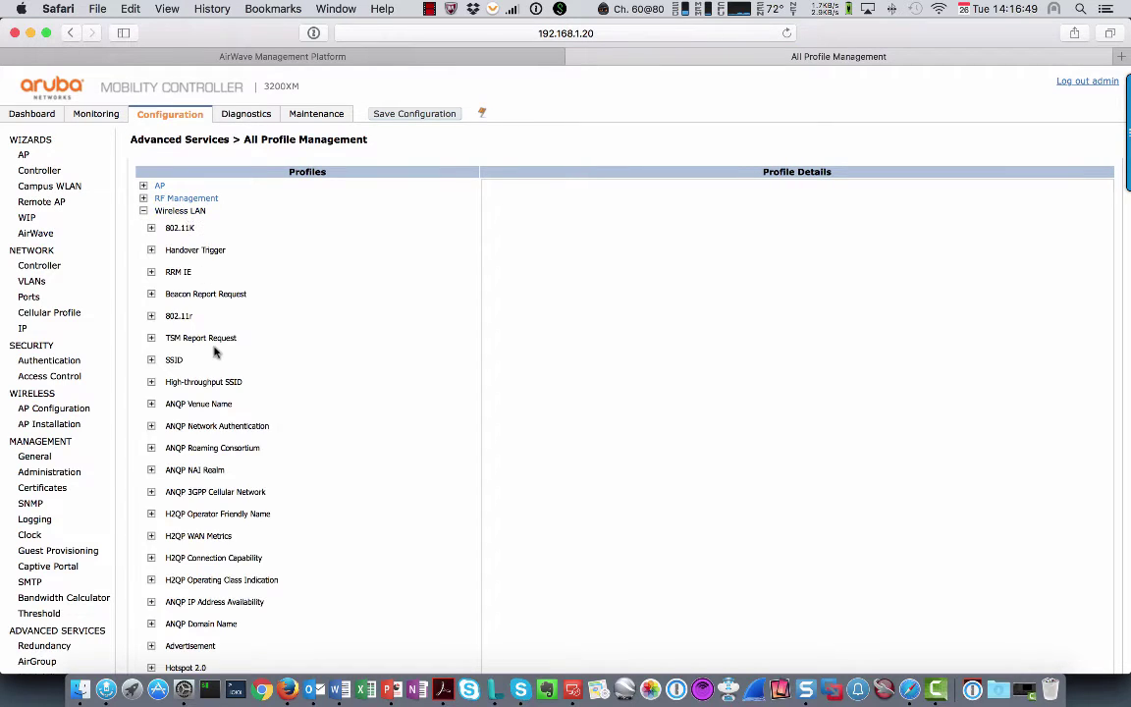
click(173, 360)
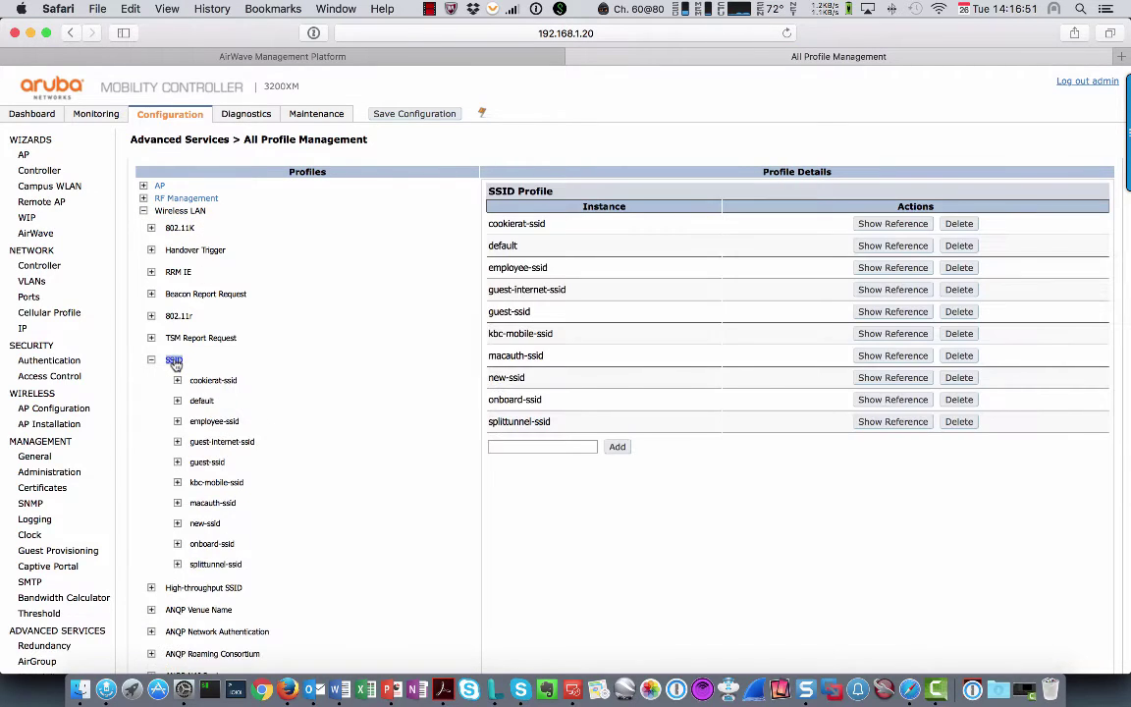
click(527, 447)
text(test)
click(618, 449)
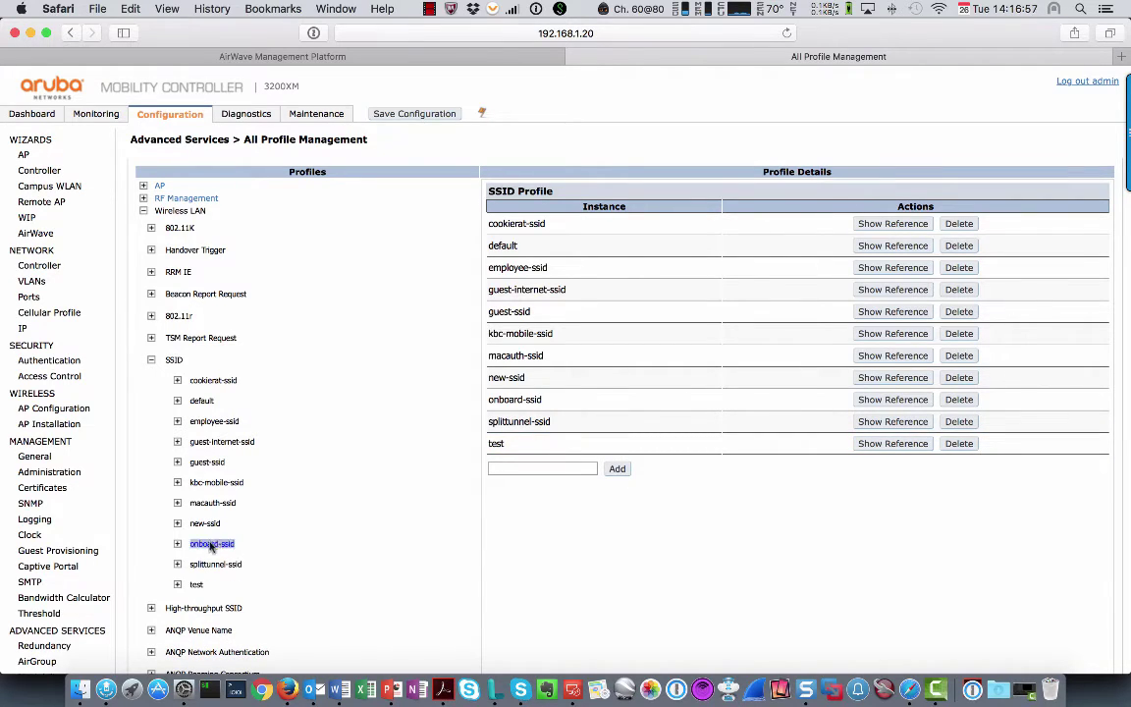
Set the test profile's authentication to WPA2-PSK and enter the pre-shared key twice
click(197, 586)
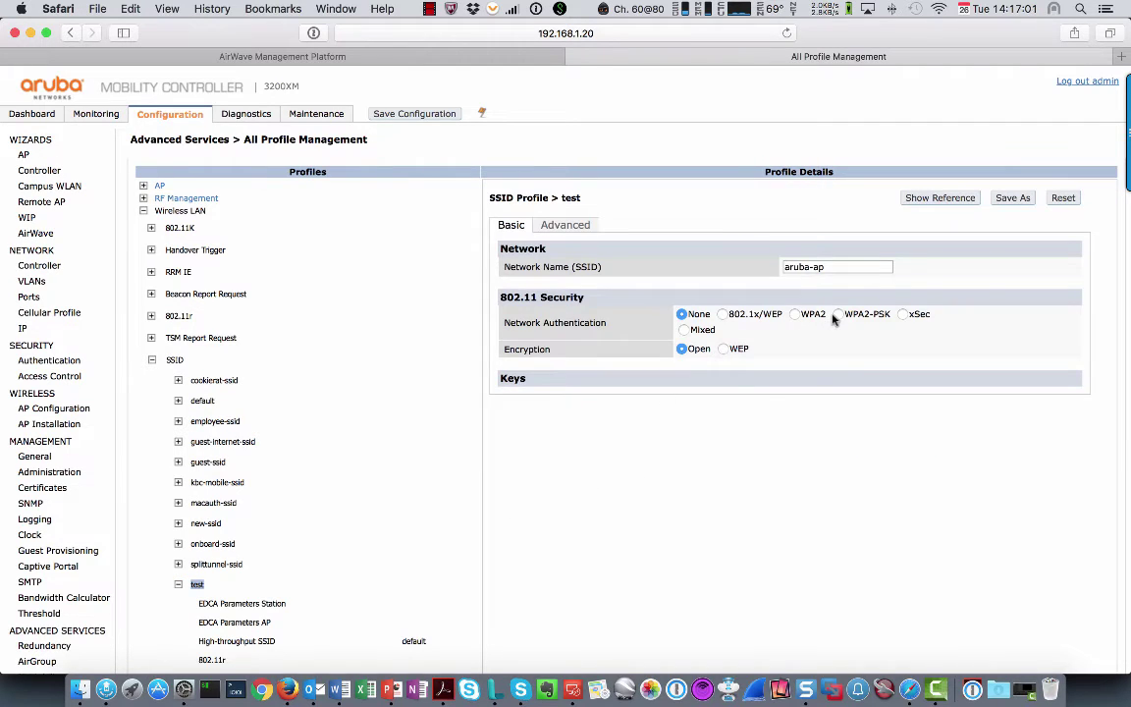
click(837, 318)
click(814, 399)
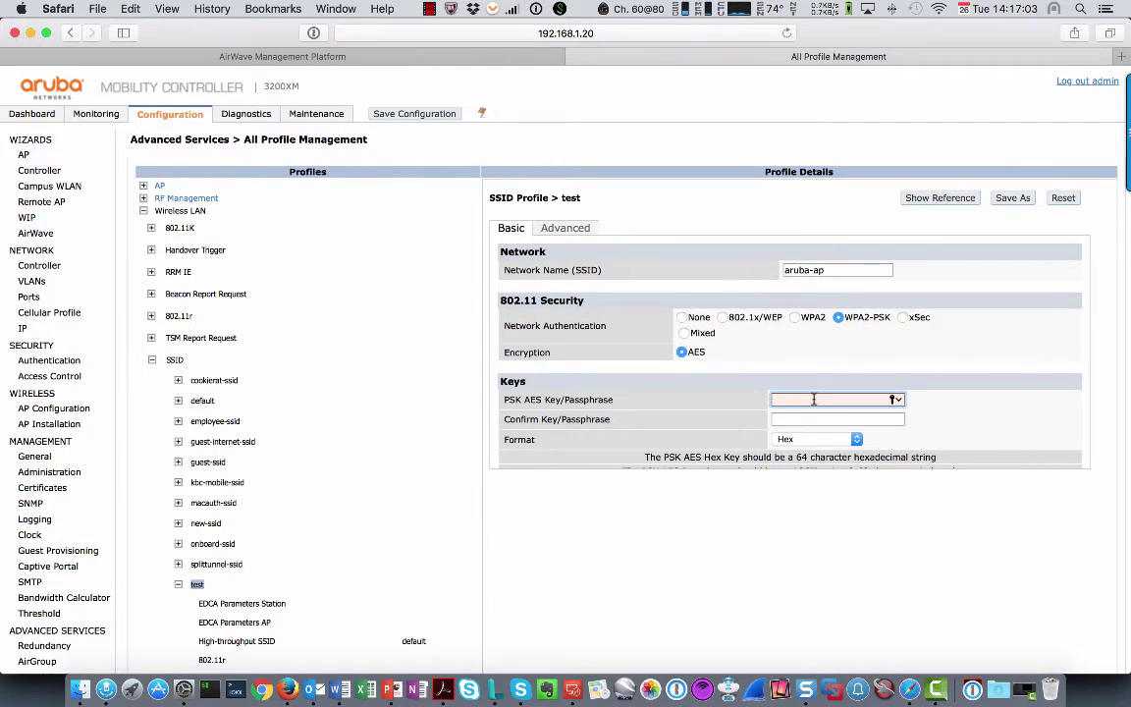
text(aruba123)
key(Tab)
text(aruba123)
Switch the key format to PSK Passphrase, re-enter the passphrase twice, and apply
click(856, 439)
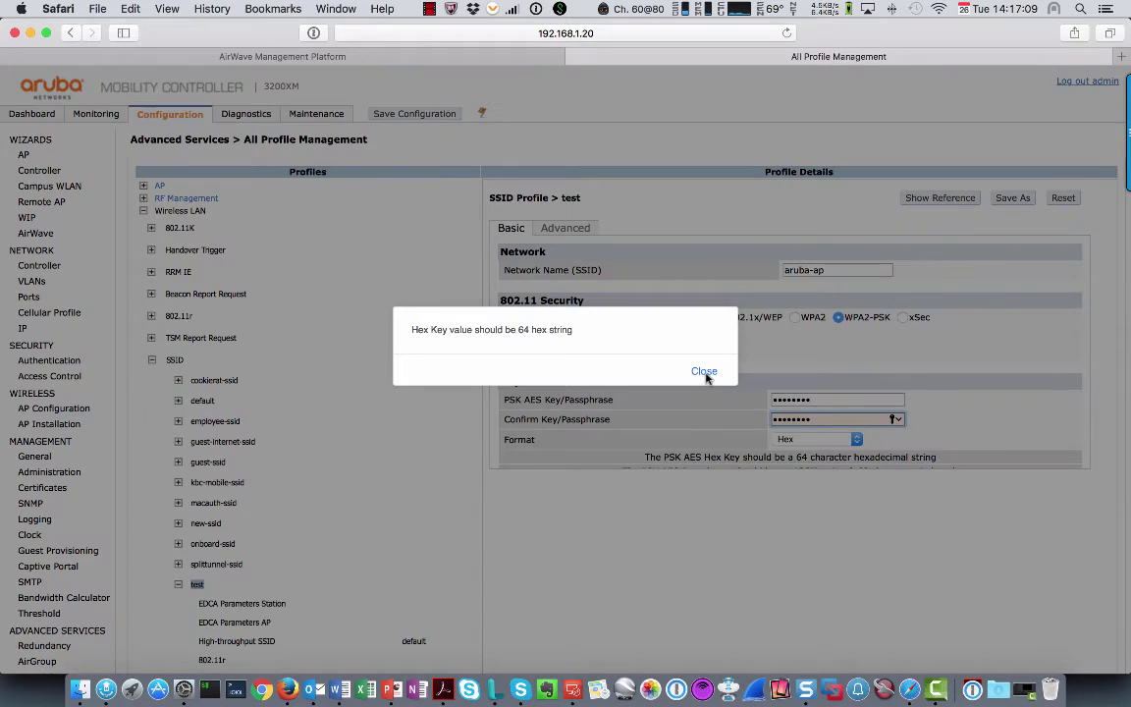
click(705, 371)
click(820, 439)
click(790, 449)
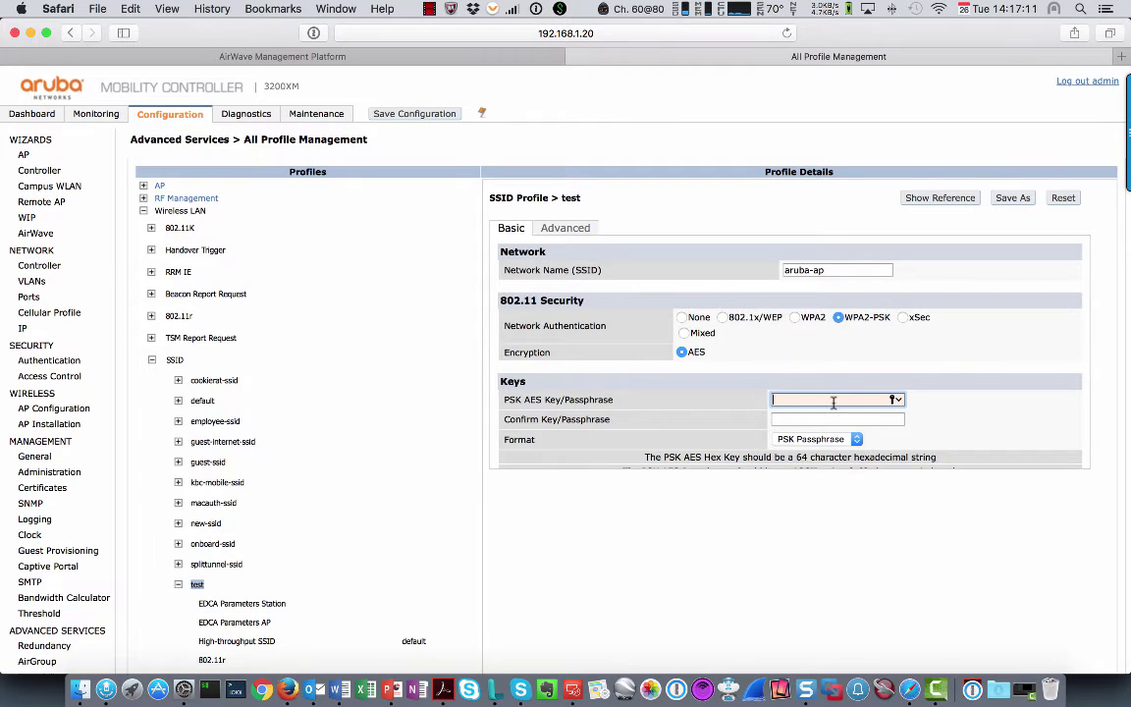
text(aruba123)
key(Tab)
text(aruba123)
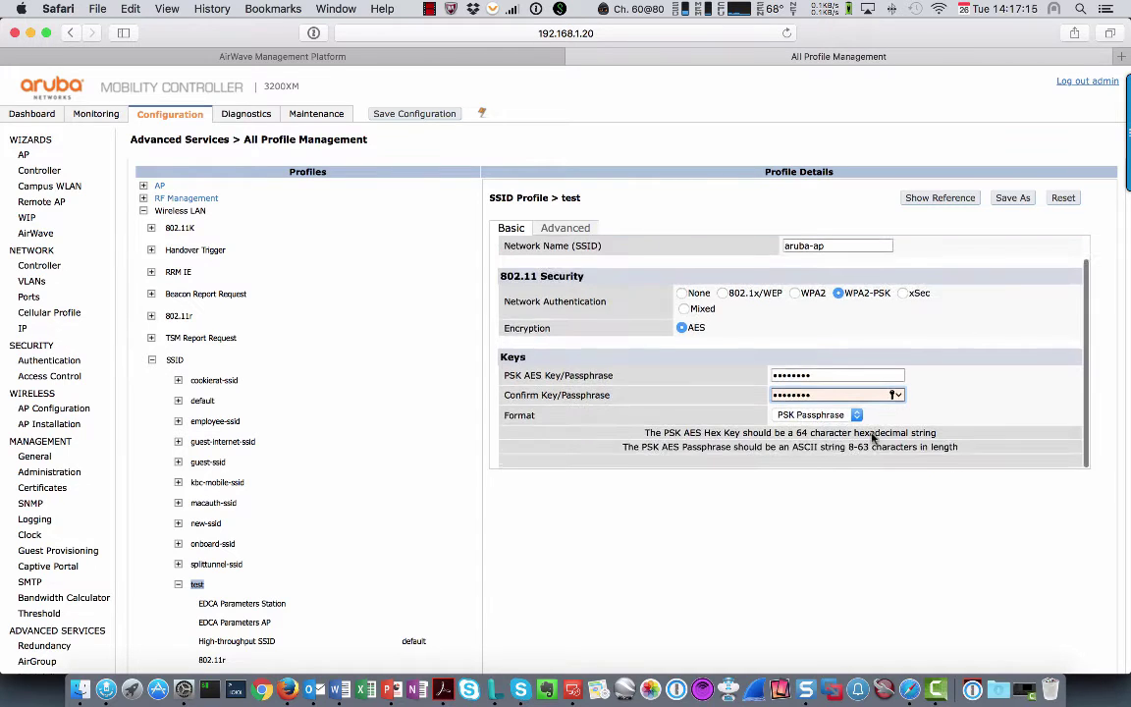
scroll(927, 517, down, 5)
click(1083, 625)
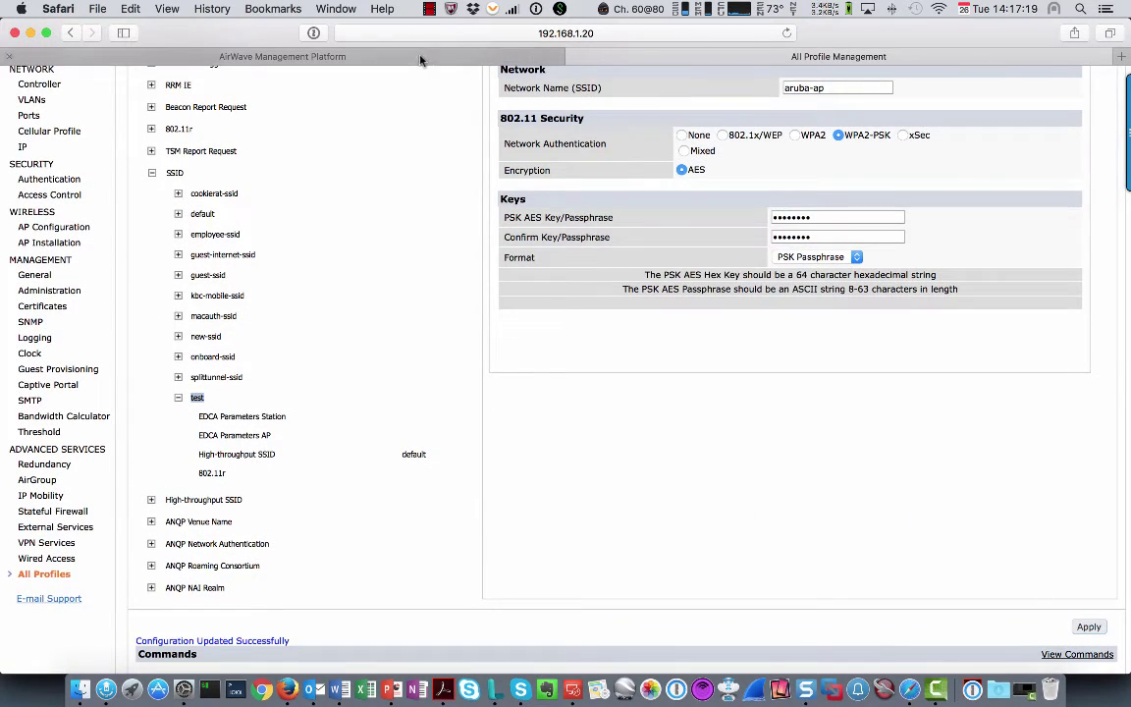
Back in AirWave, run a fresh configuration audit of the 3200XM controller and reload
click(380, 56)
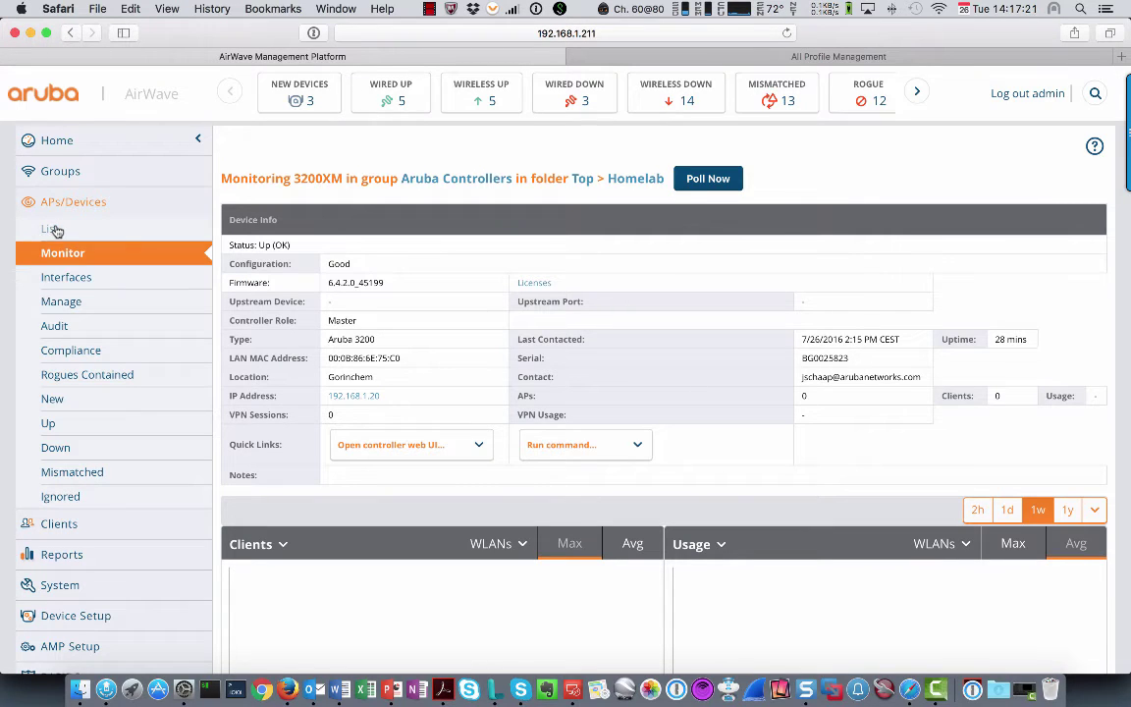
click(57, 326)
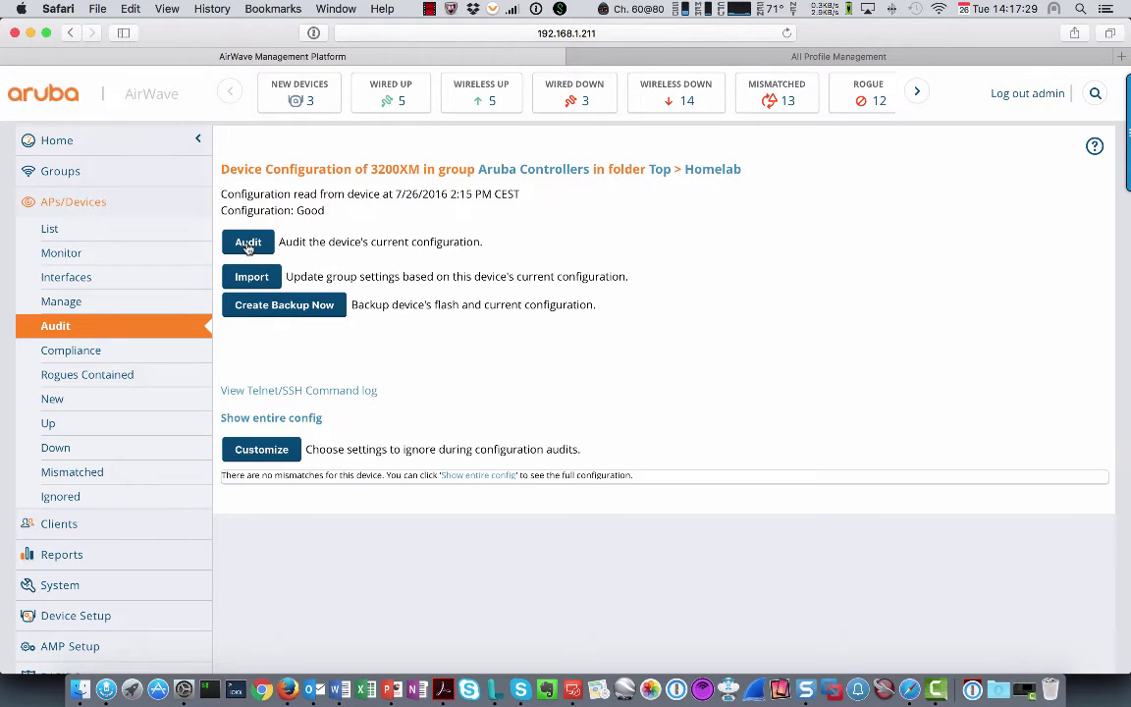
click(248, 246)
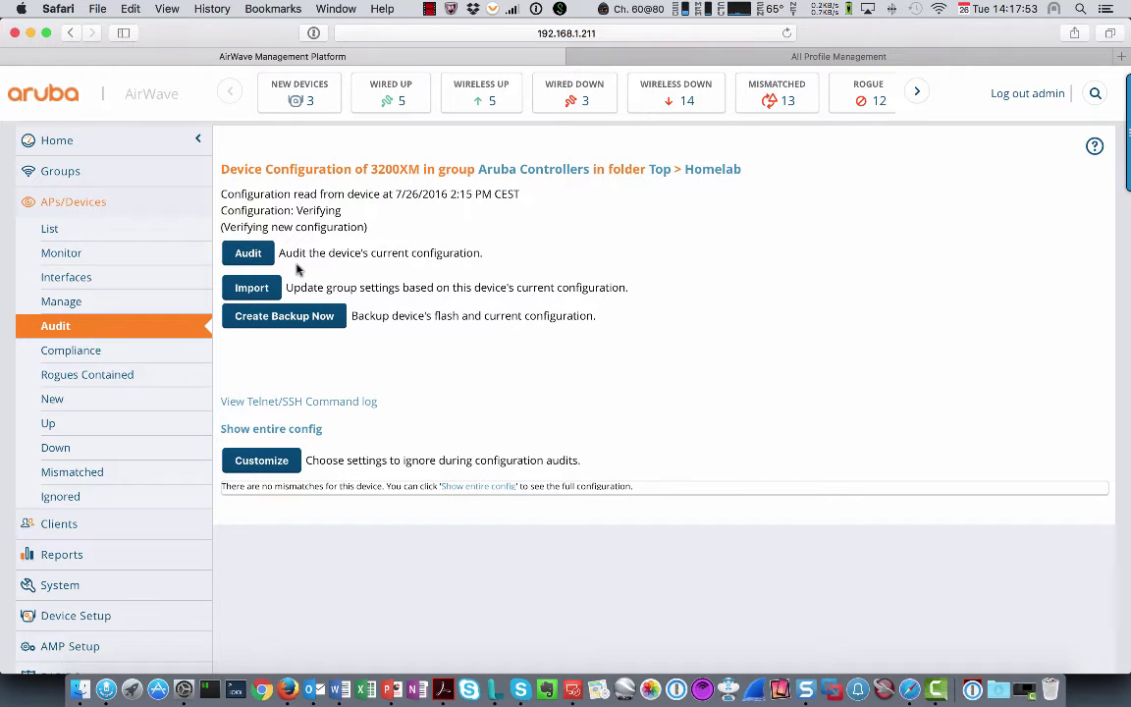
click(787, 32)
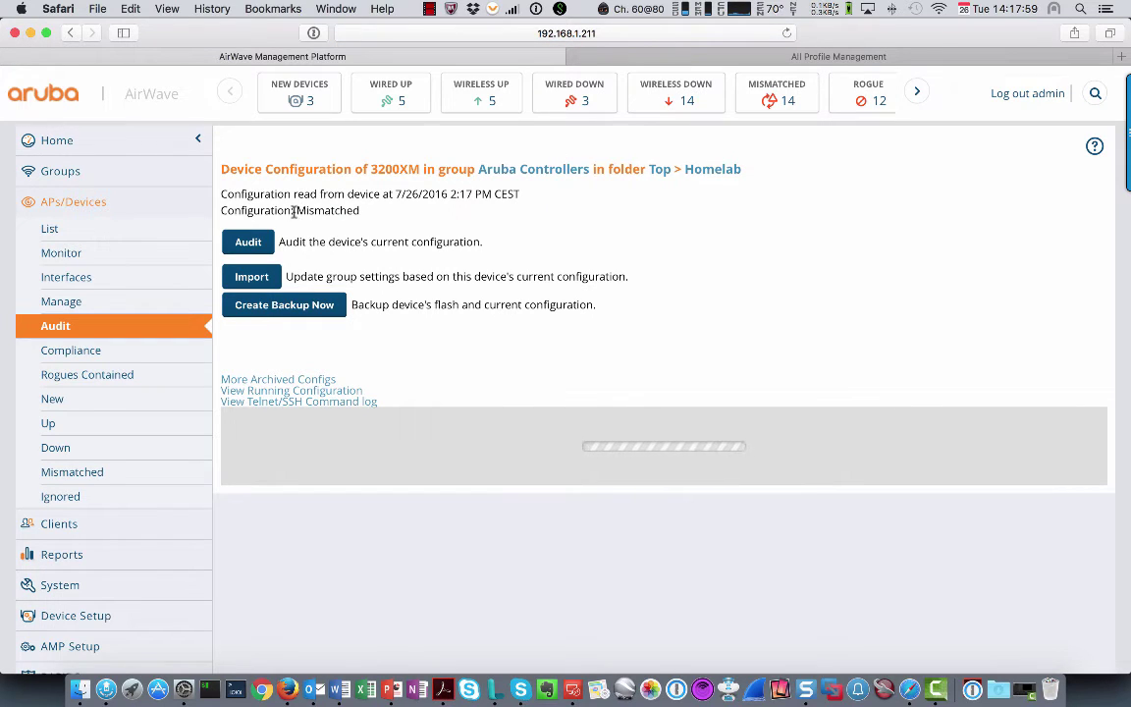
Review the audit: Mismatched, with SSID Profile 'test' Present and desired action Delete
drag(221, 210, 362, 211)
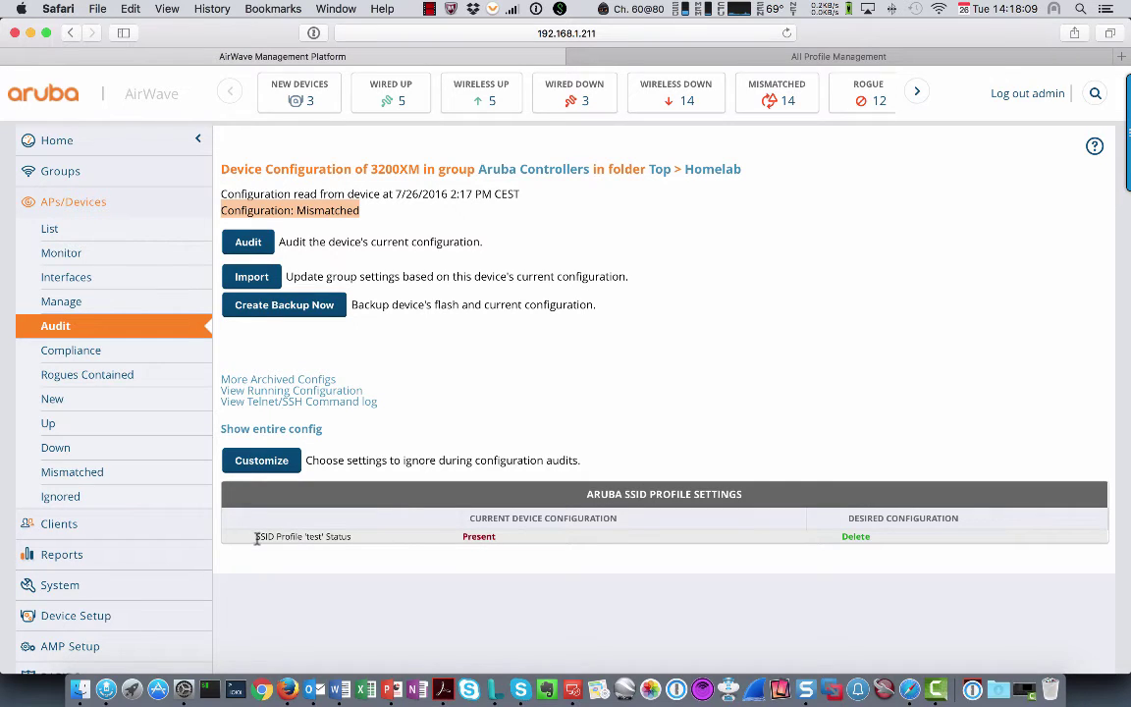
drag(254, 536, 507, 536)
double_click(846, 536)
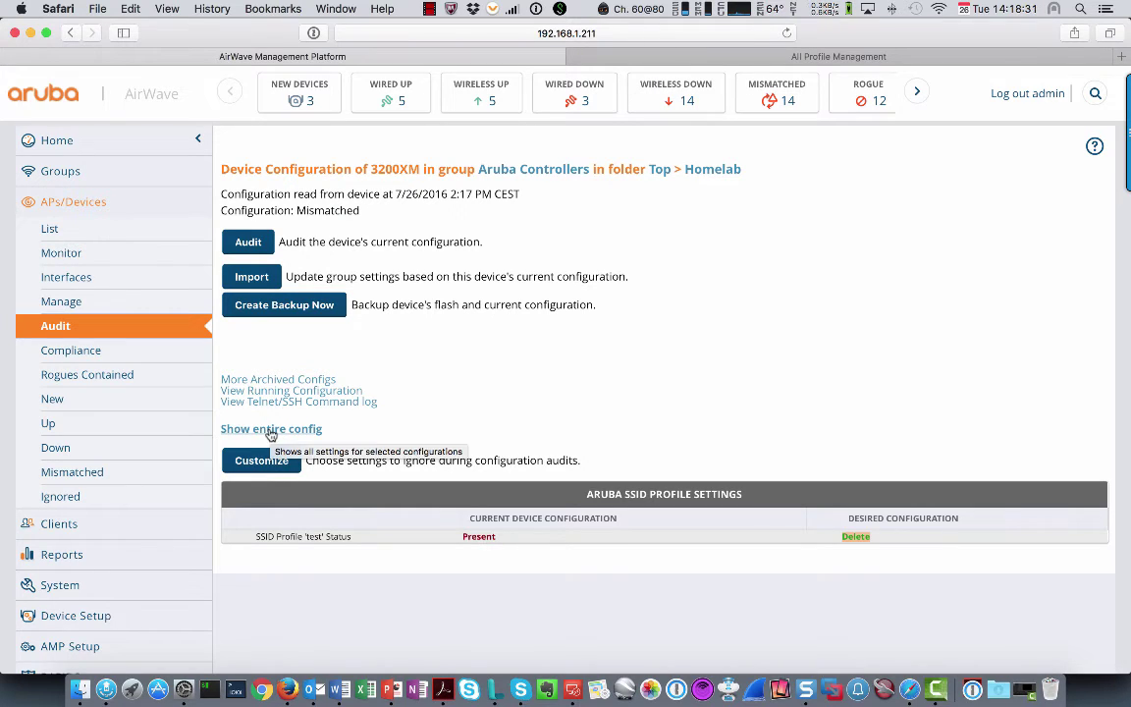
click(271, 430)
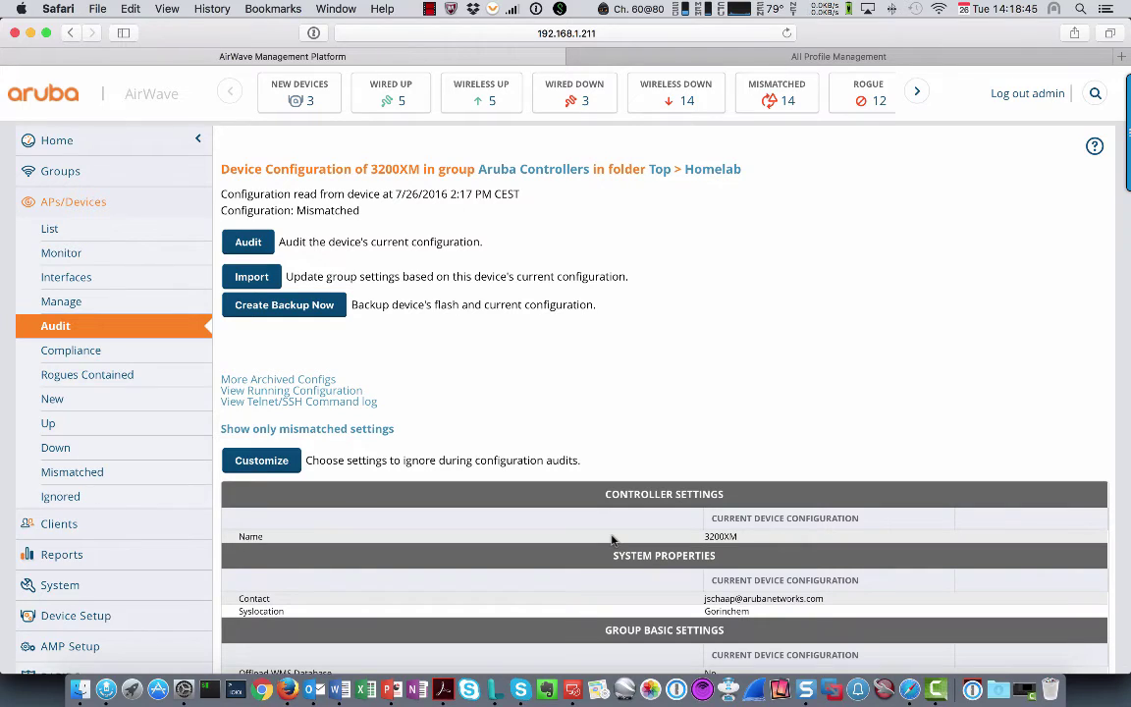
scroll(707, 517, down, 3)
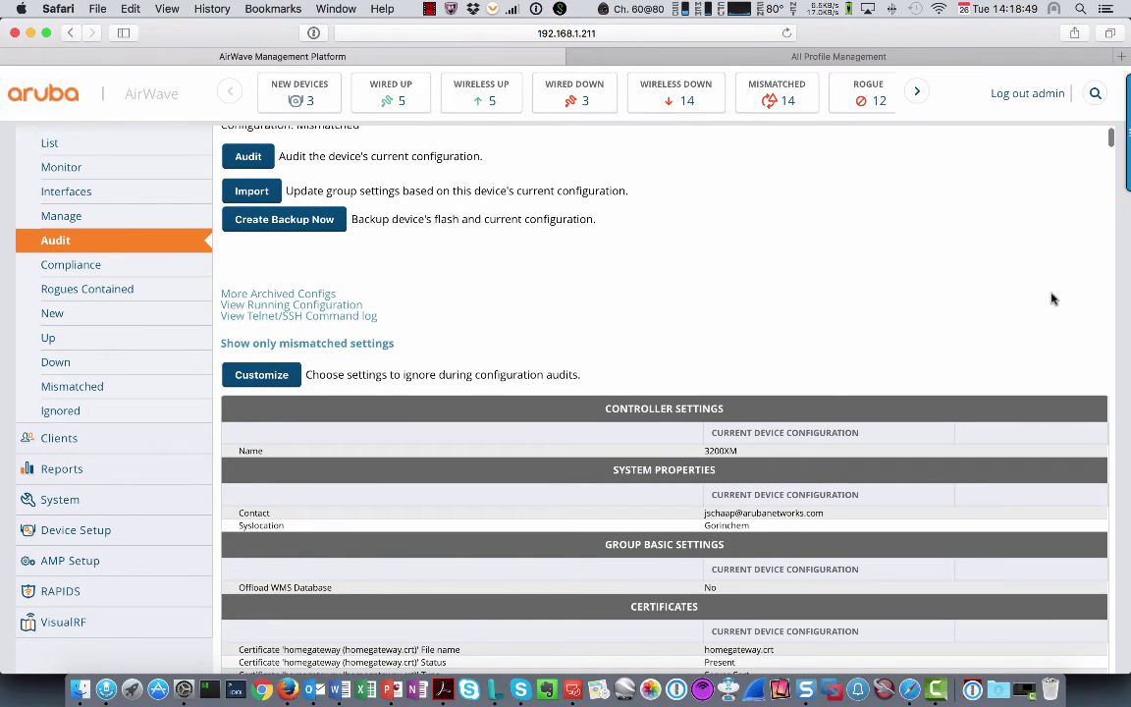
scroll(1100, 224, down, 10)
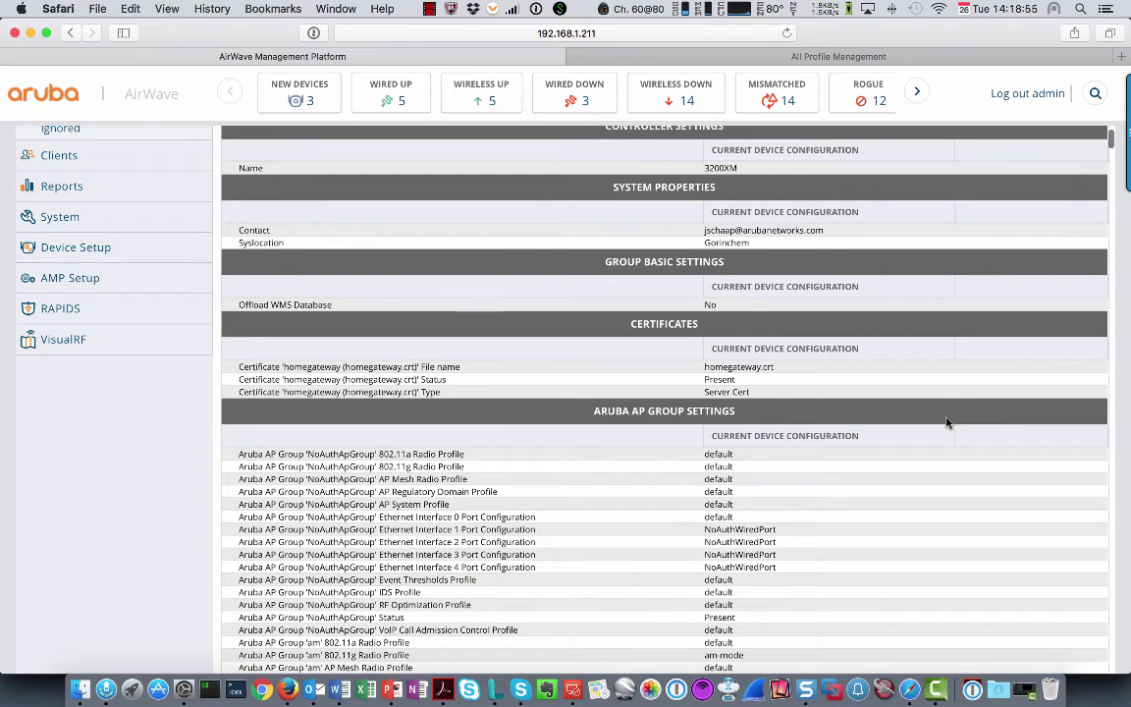
scroll(953, 403, down, 10)
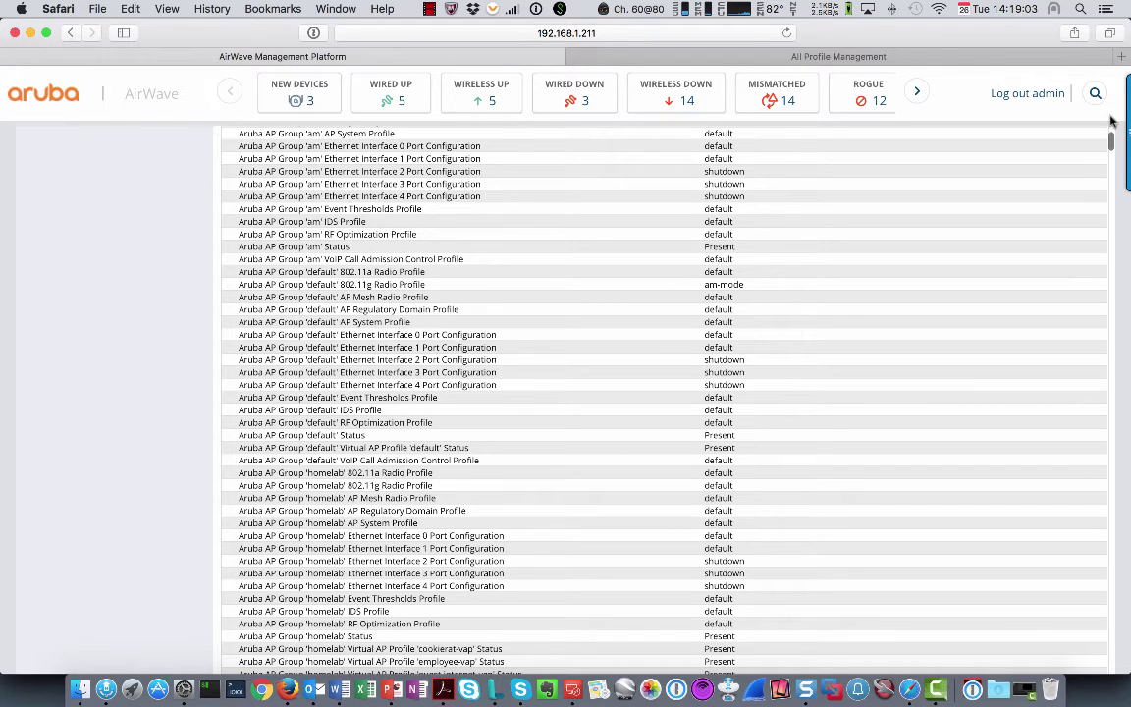
click(1112, 120)
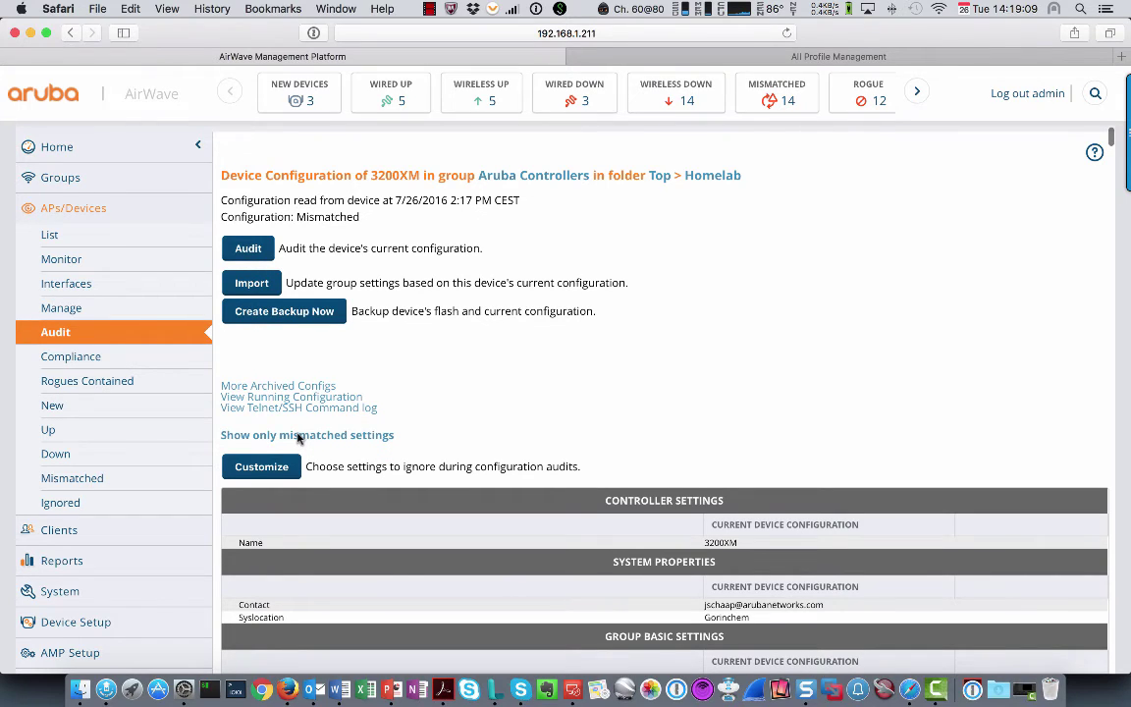
Switch the audit view back to showing only mismatched settings
click(383, 437)
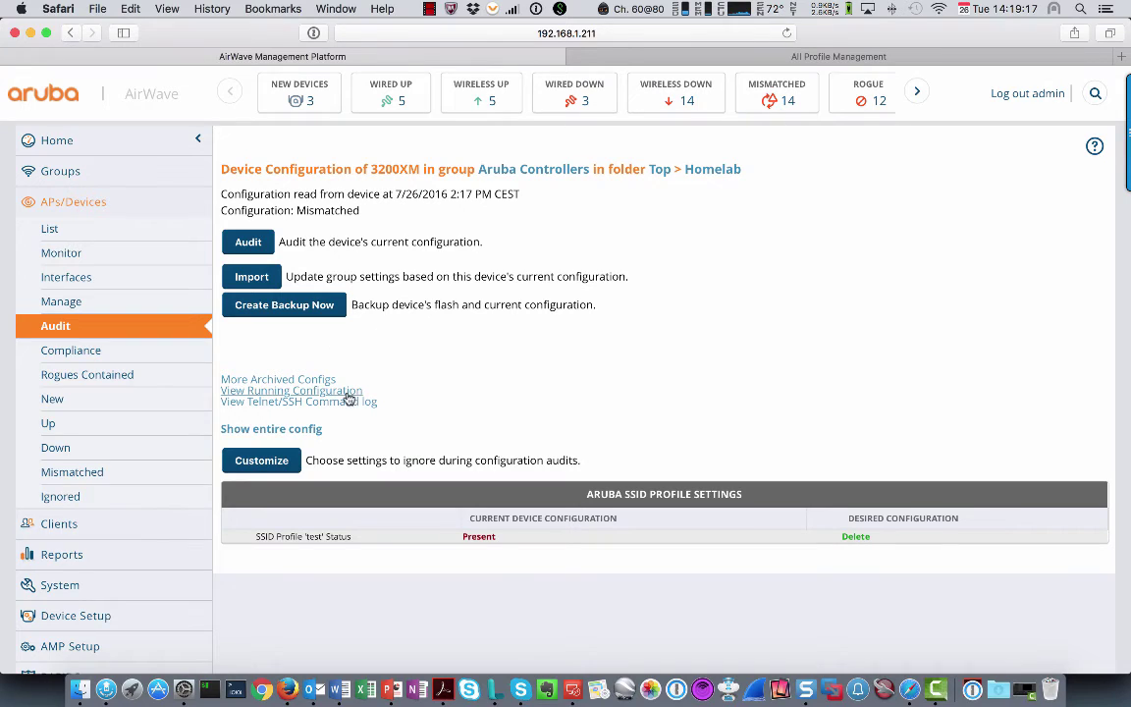
Open the controller's Telnet/SSH command log in a new tab, read through it, then close it
click(268, 403)
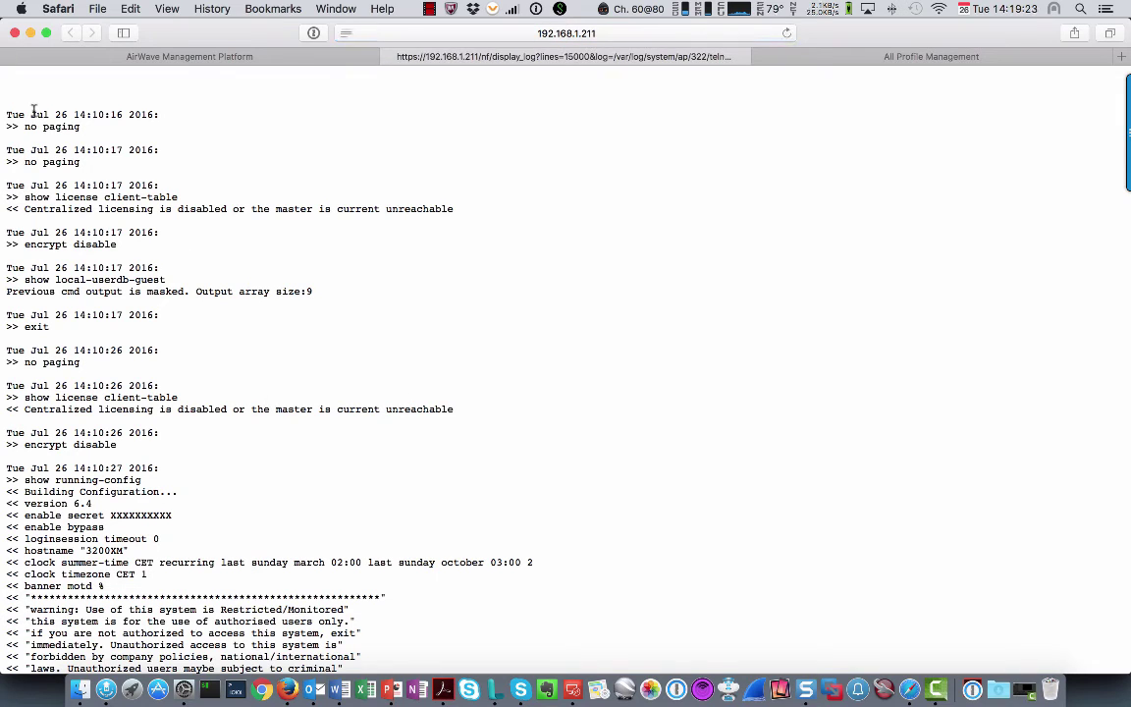
drag(31, 111, 193, 290)
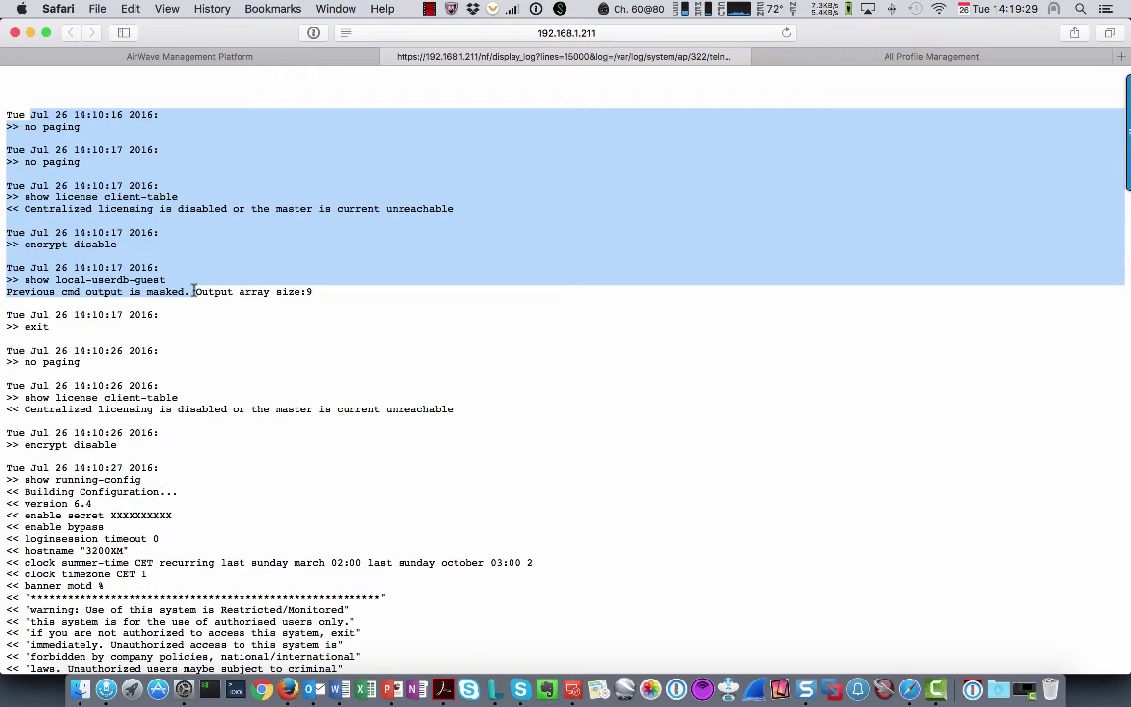
scroll(172, 378, down, 4)
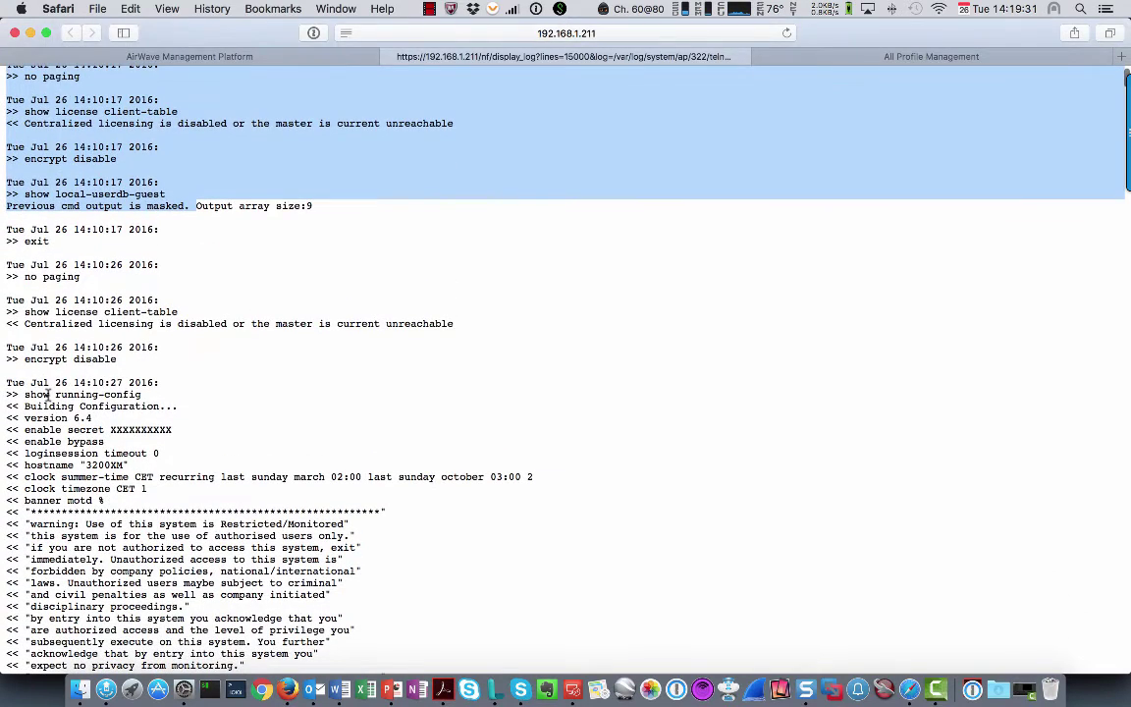
drag(49, 394, 163, 406)
scroll(163, 401, down, 20)
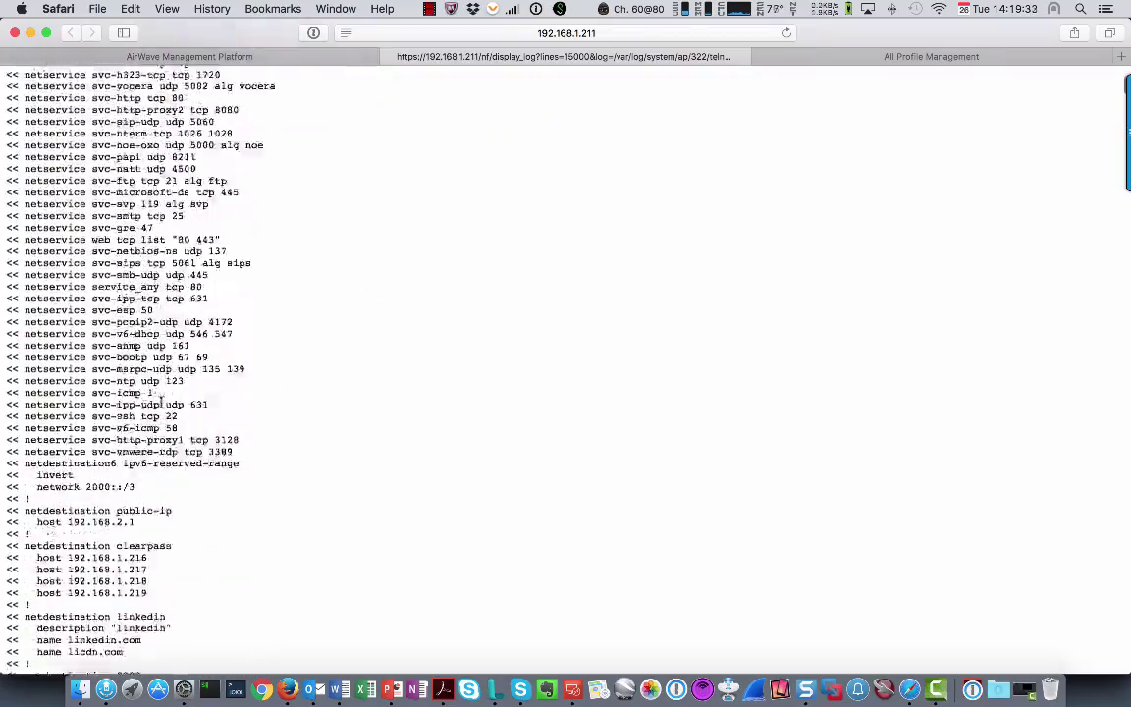
scroll(163, 401, down, 20)
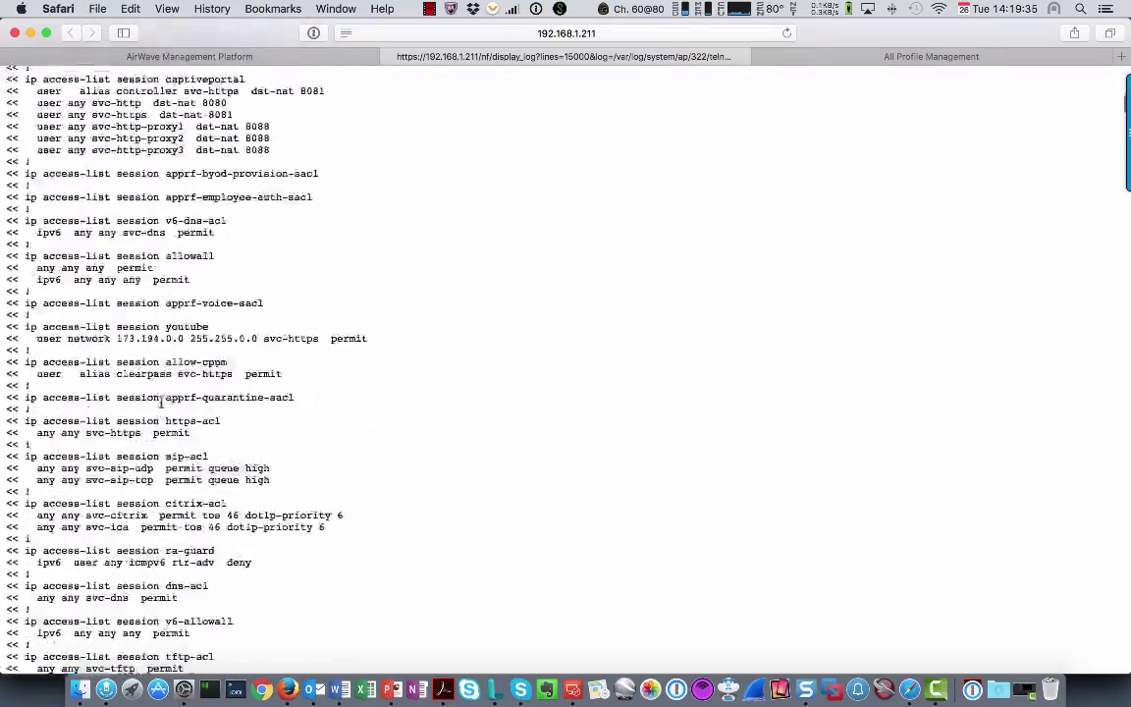
scroll(160, 400, down, 20)
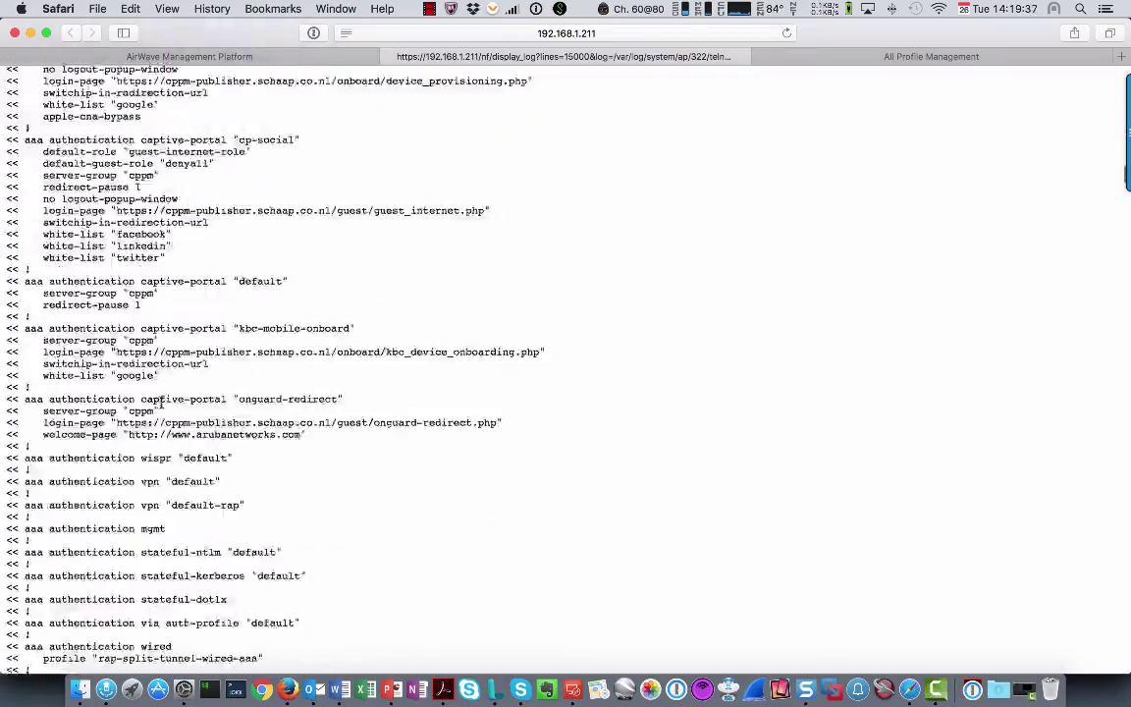
scroll(160, 400, up, 20)
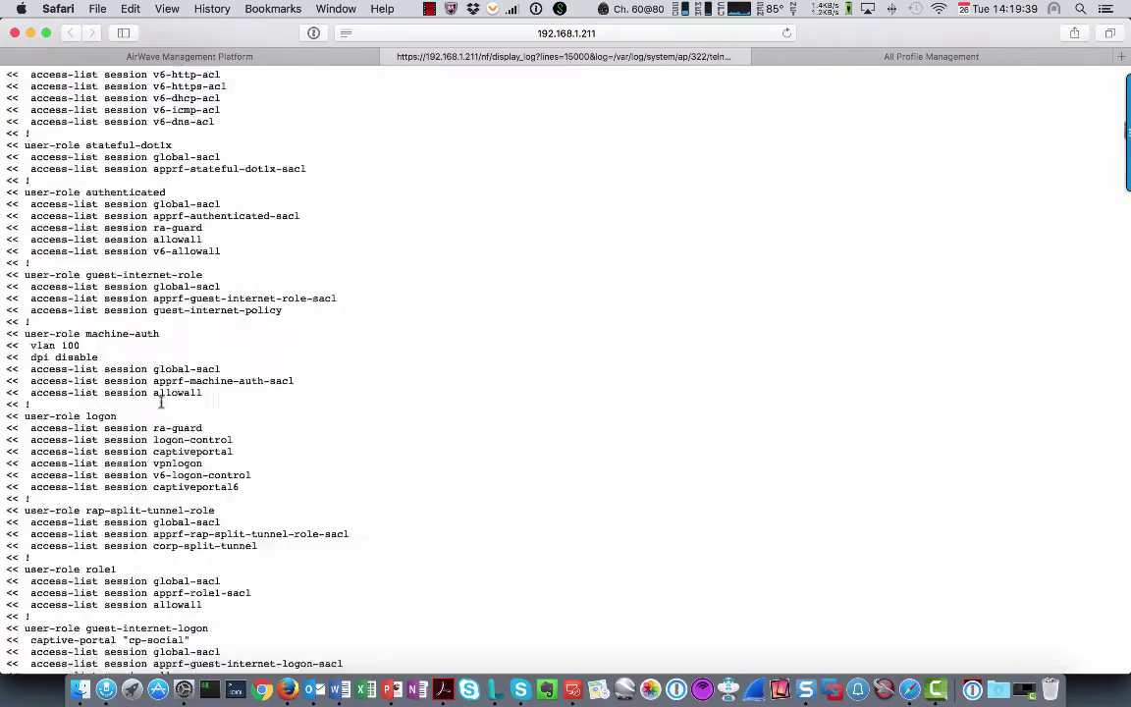
scroll(161, 401, down, 2)
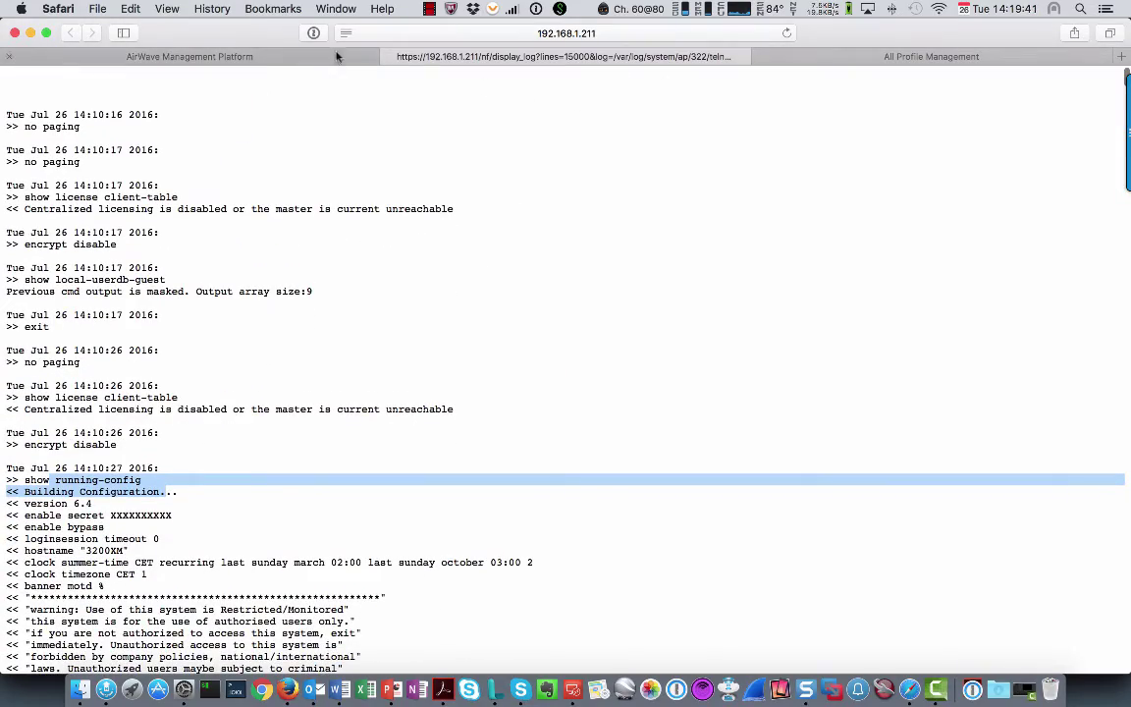
click(390, 58)
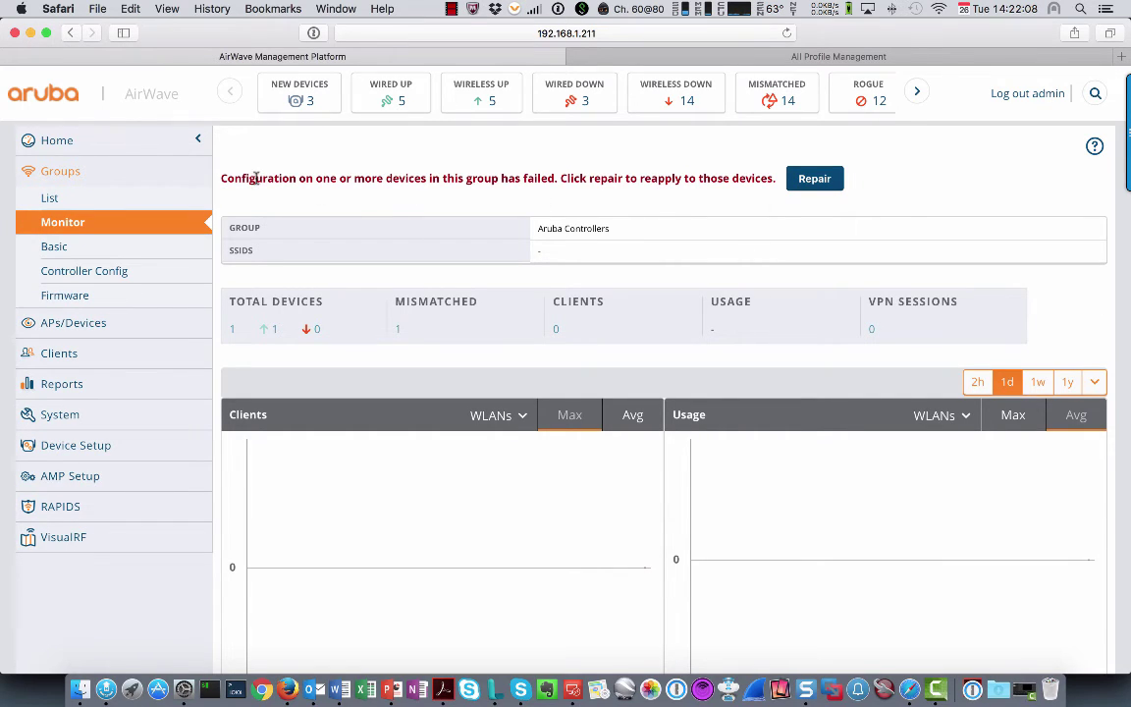
Repair the failed configuration for Aruba Controllers, then go to the 3200XM monitor page
drag(234, 178, 632, 185)
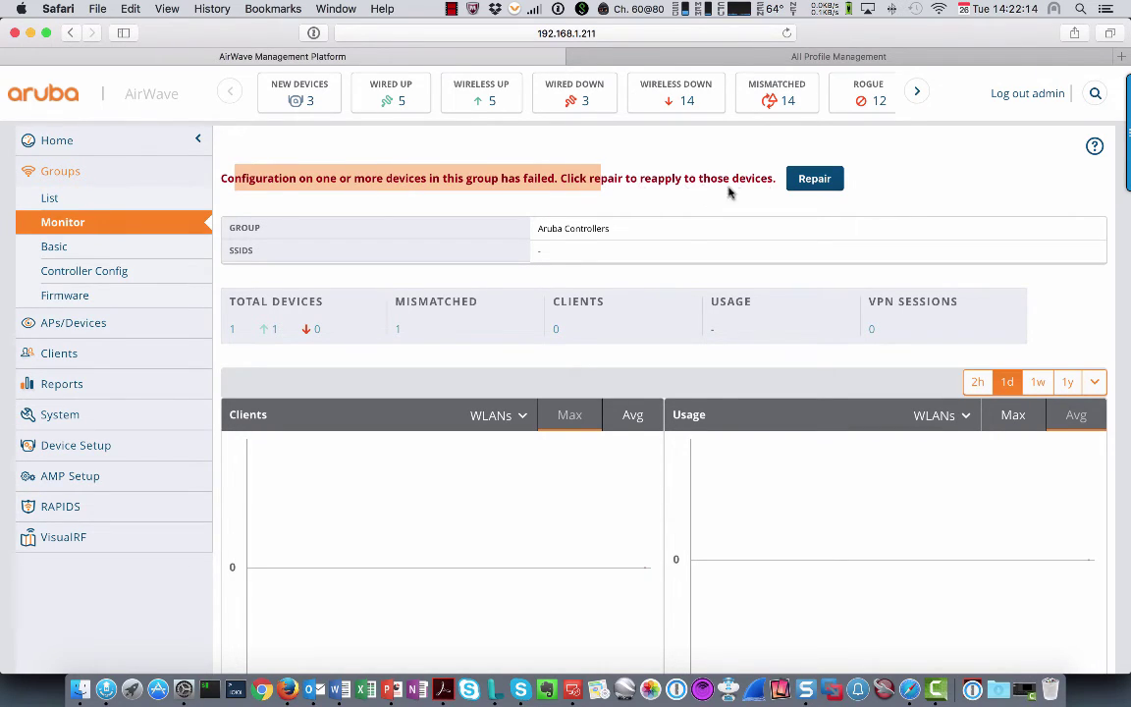
click(815, 180)
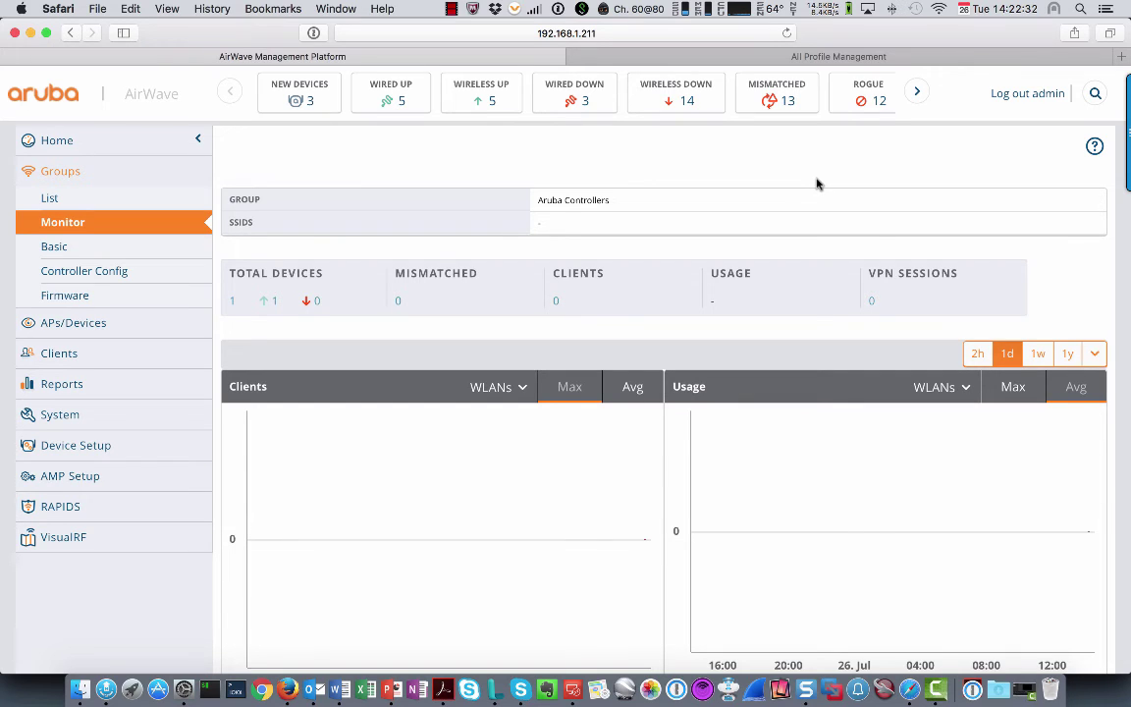
scroll(816, 184, down, 1)
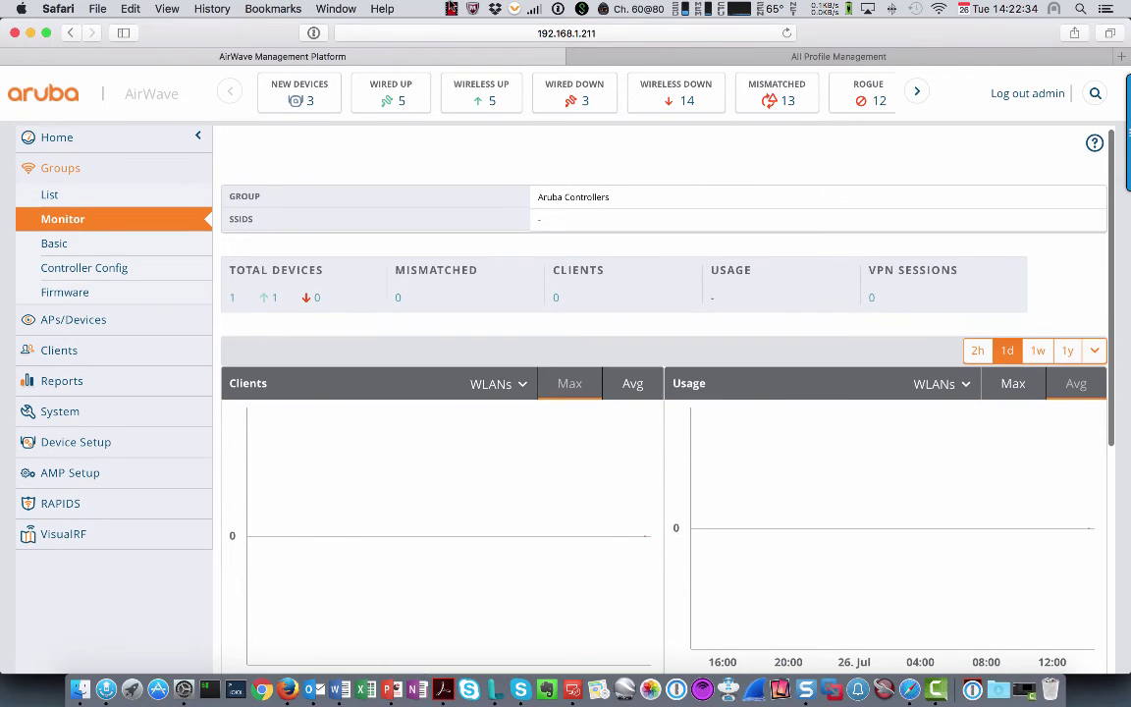
click(451, 9)
click(471, 30)
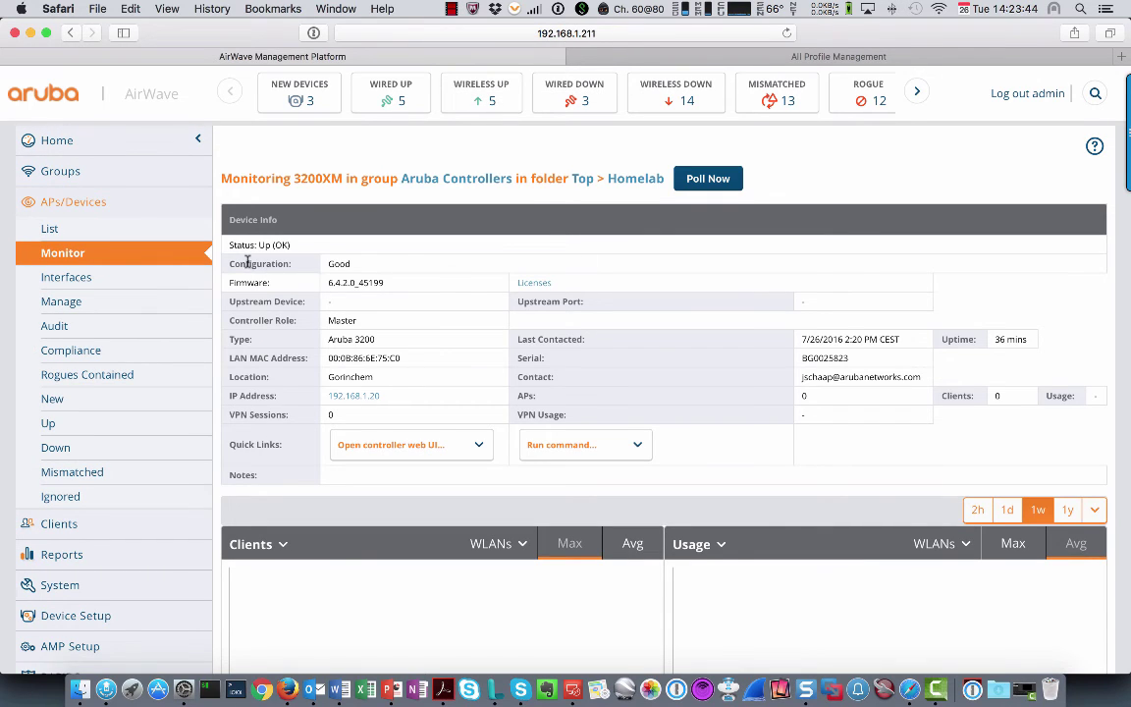
Check the 3200XM shows Configuration: Good, then open the Groups list
drag(222, 236, 405, 266)
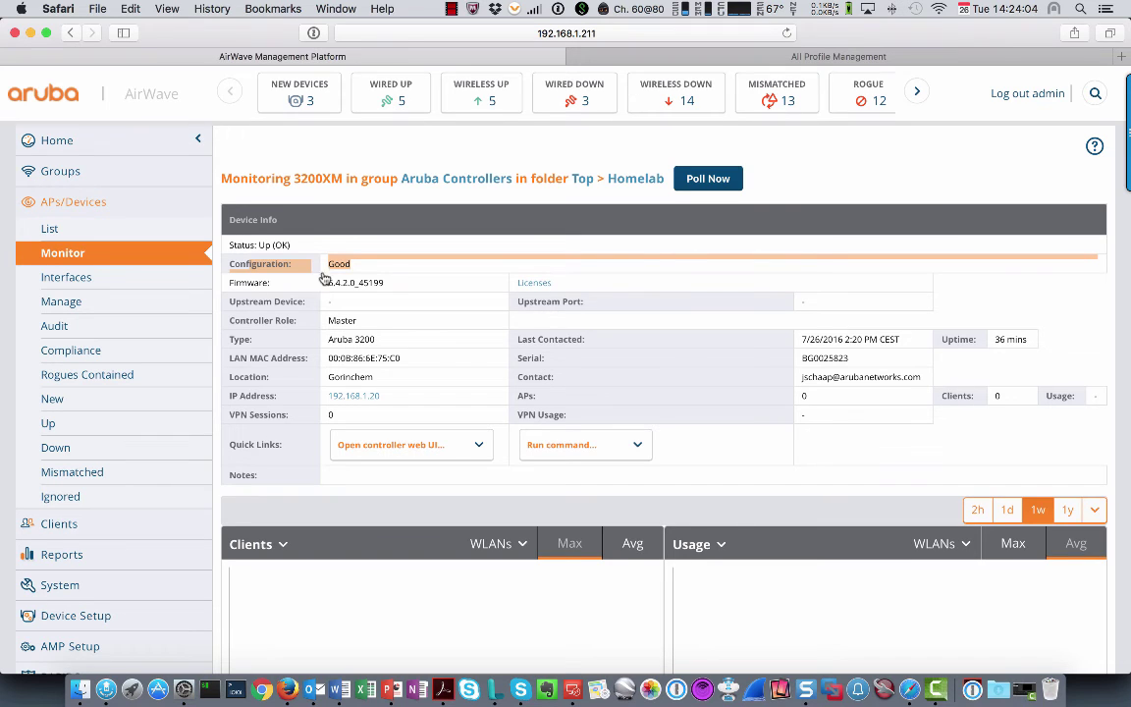
click(60, 173)
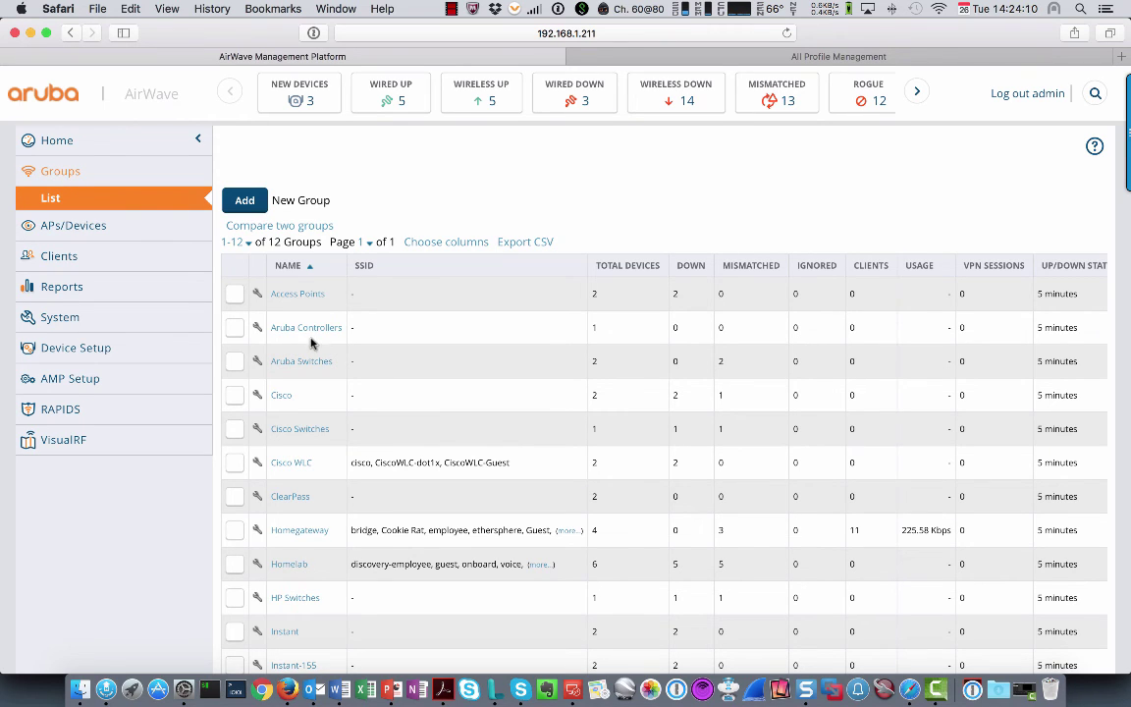
In Aruba Controllers > Controller Config, list the Profiles > RF > 802.11a/g Radio profiles
click(305, 328)
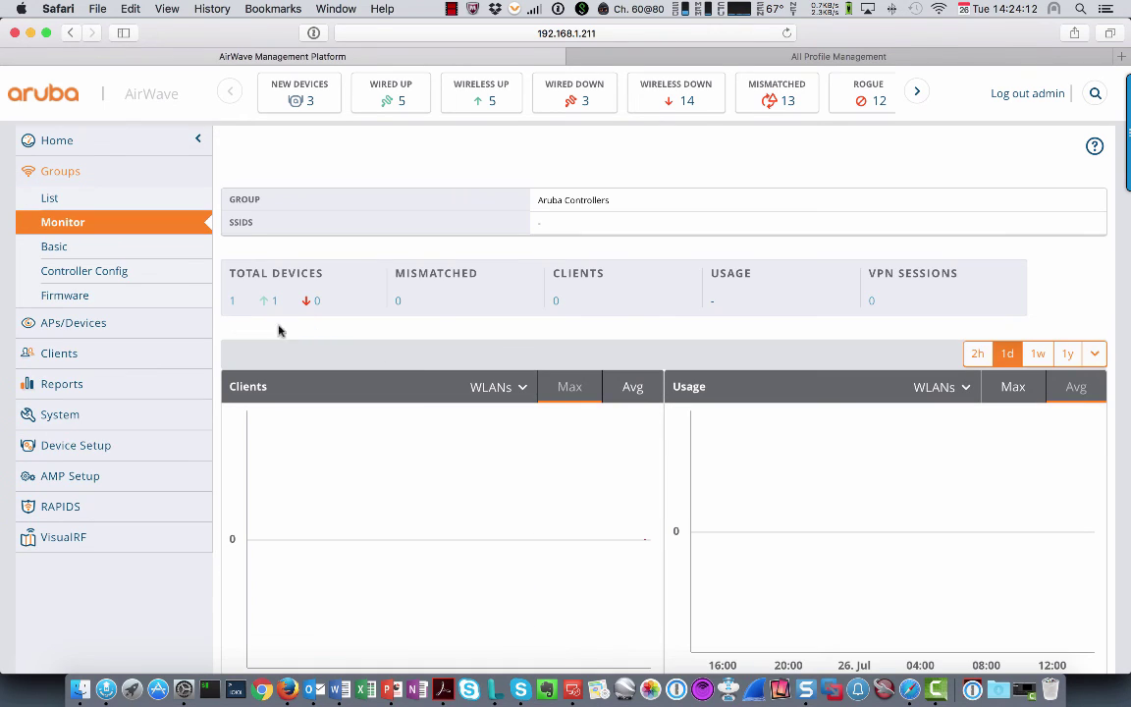
click(71, 278)
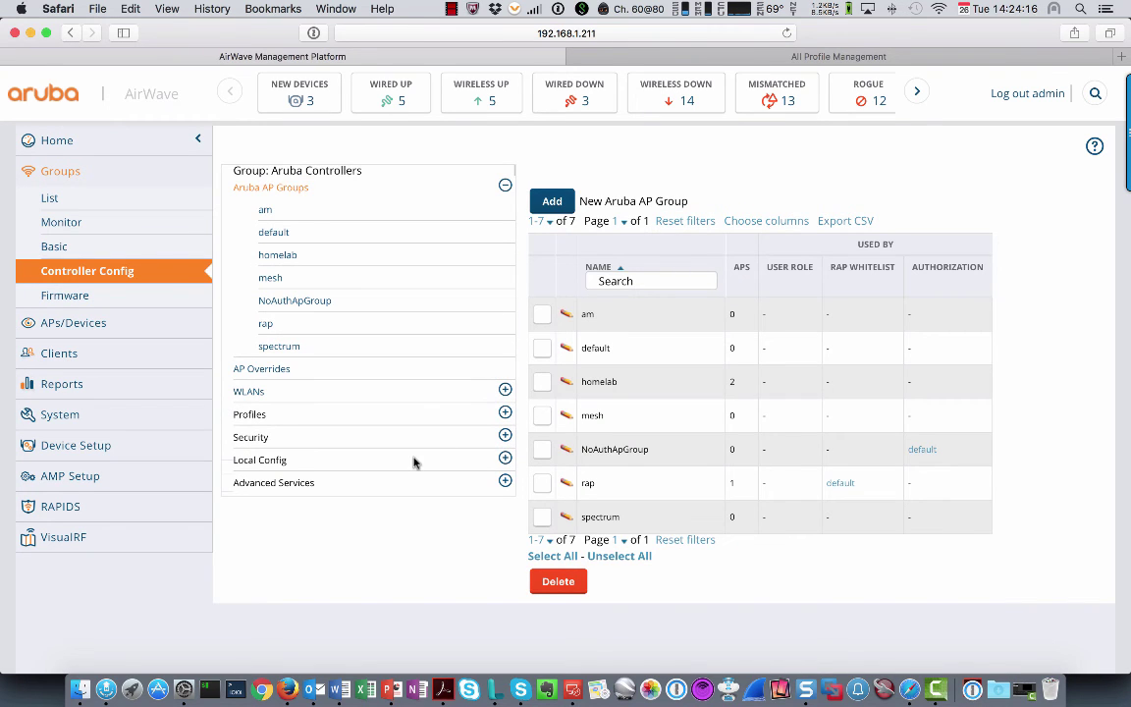
click(251, 416)
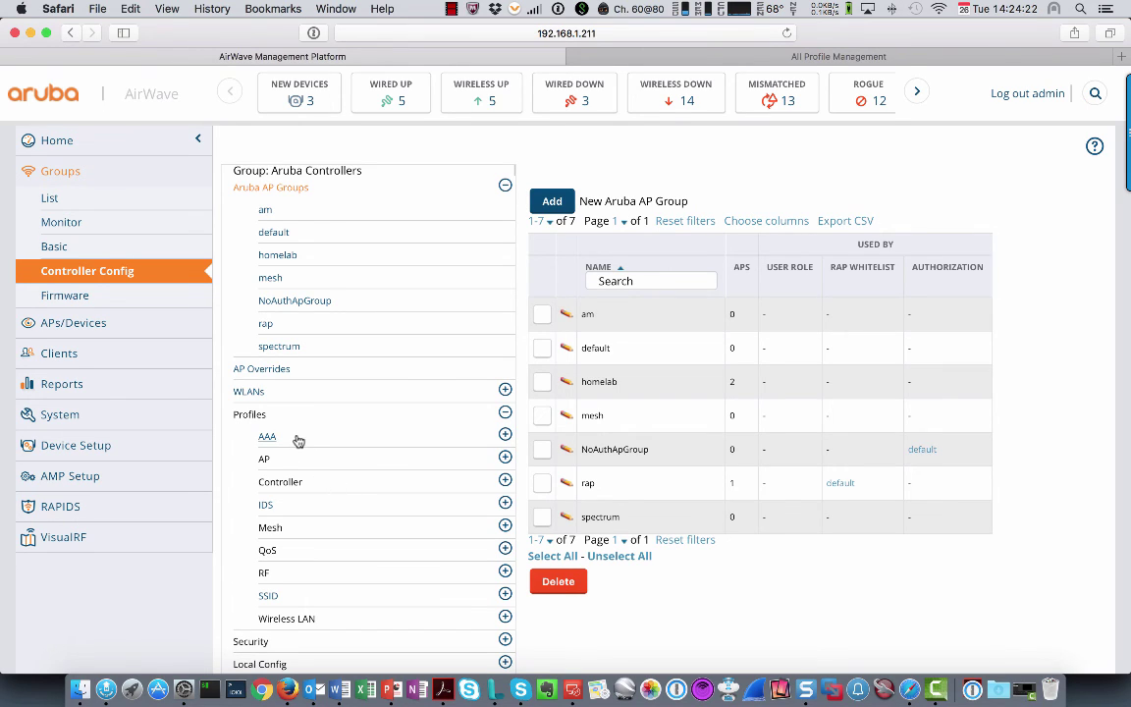
click(265, 574)
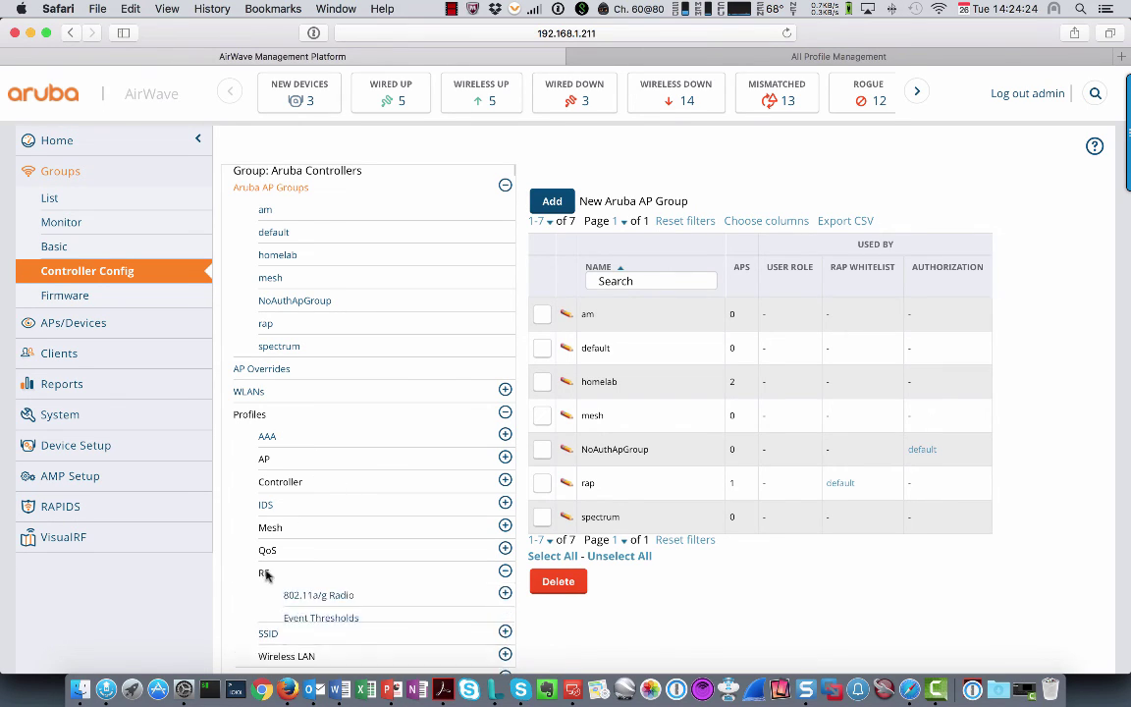
scroll(321, 577, down, 1)
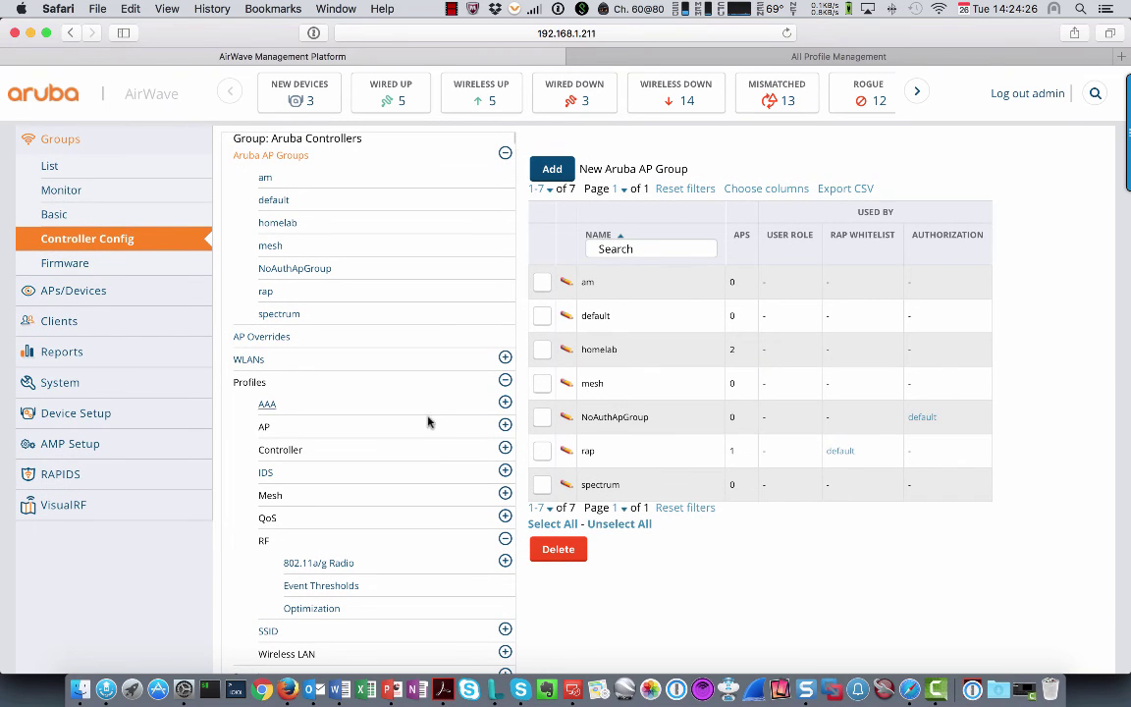
click(317, 563)
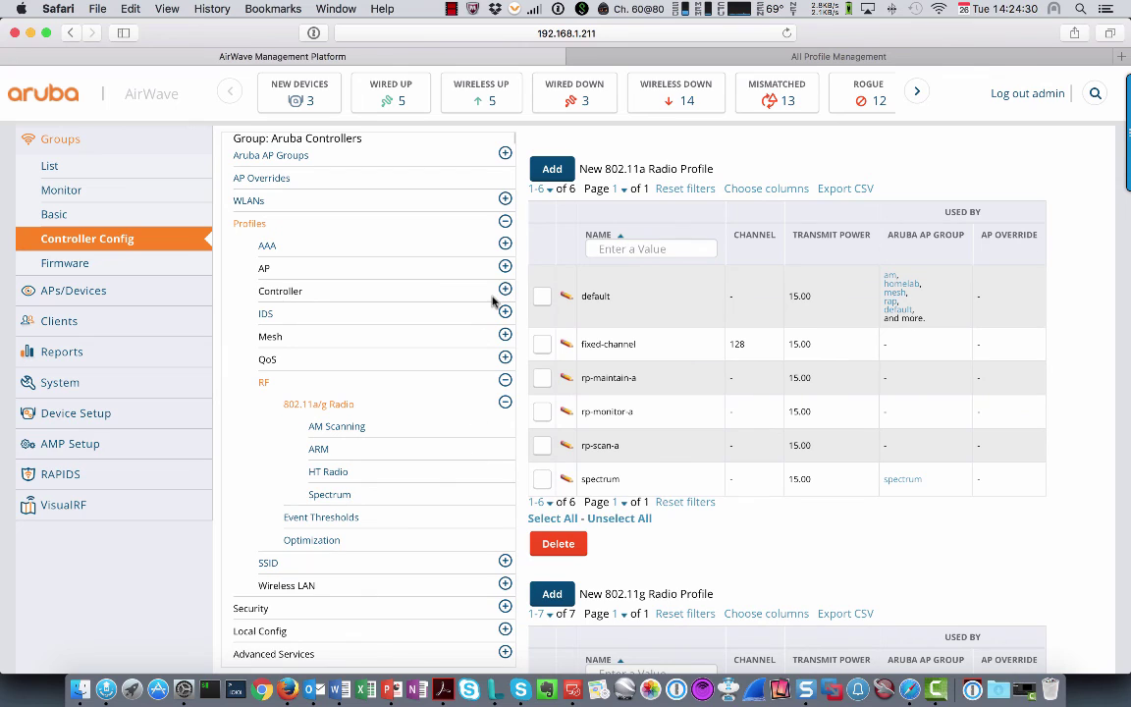
Add 802.11a radio profile 'test' with high-throughput profile default-g and mode am-mode
click(553, 169)
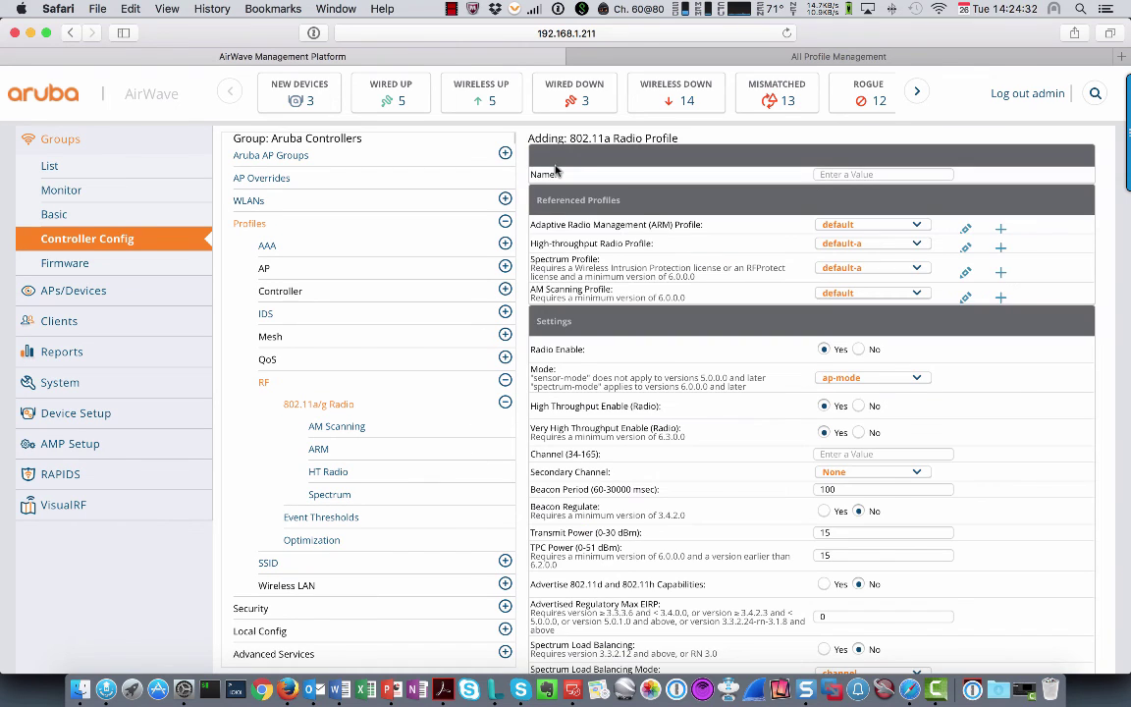
click(859, 176)
text(test)
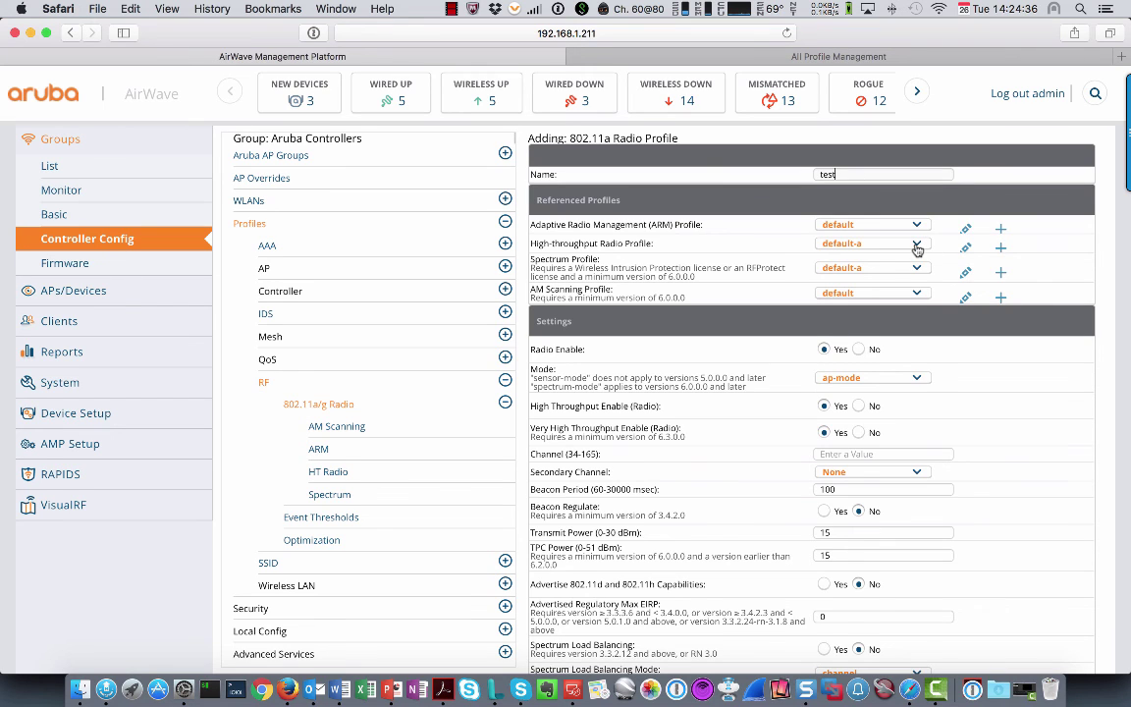
click(916, 246)
click(854, 259)
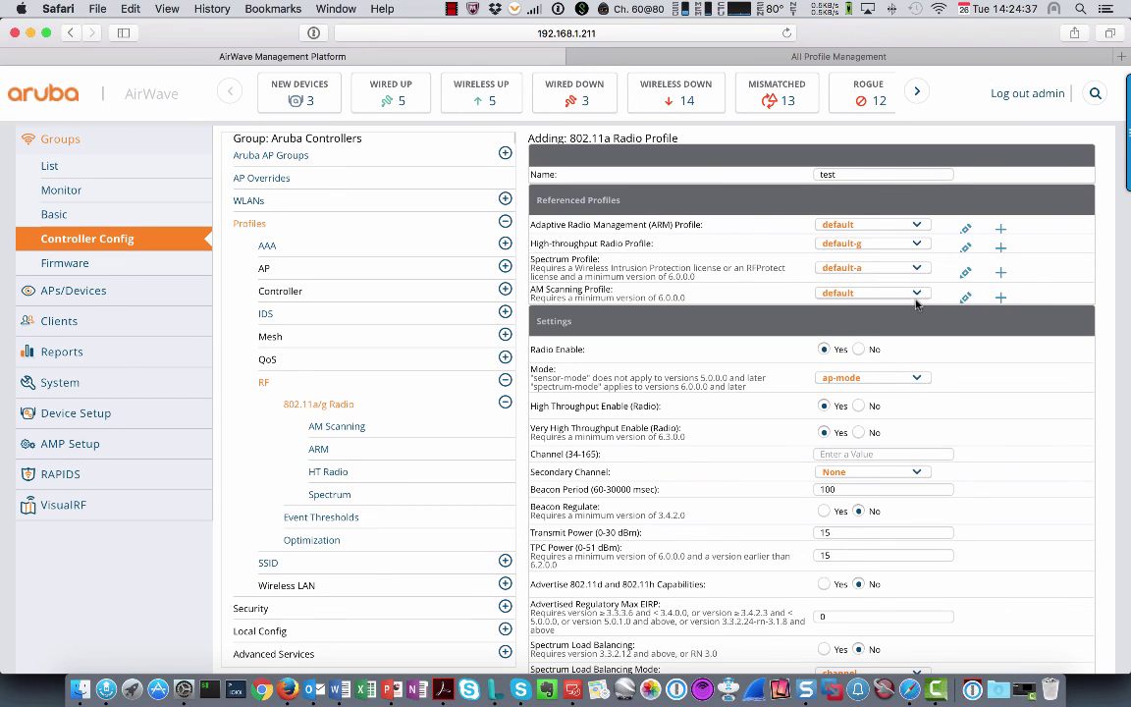
click(913, 379)
click(842, 392)
scroll(850, 422, down, 10)
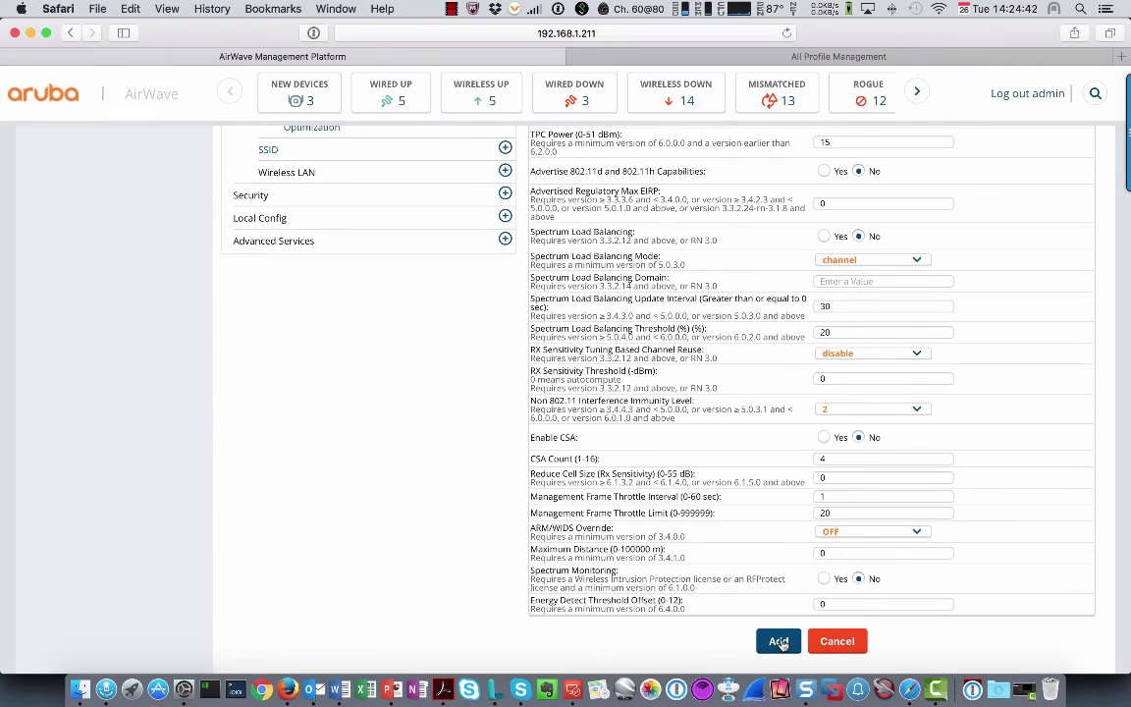
click(779, 642)
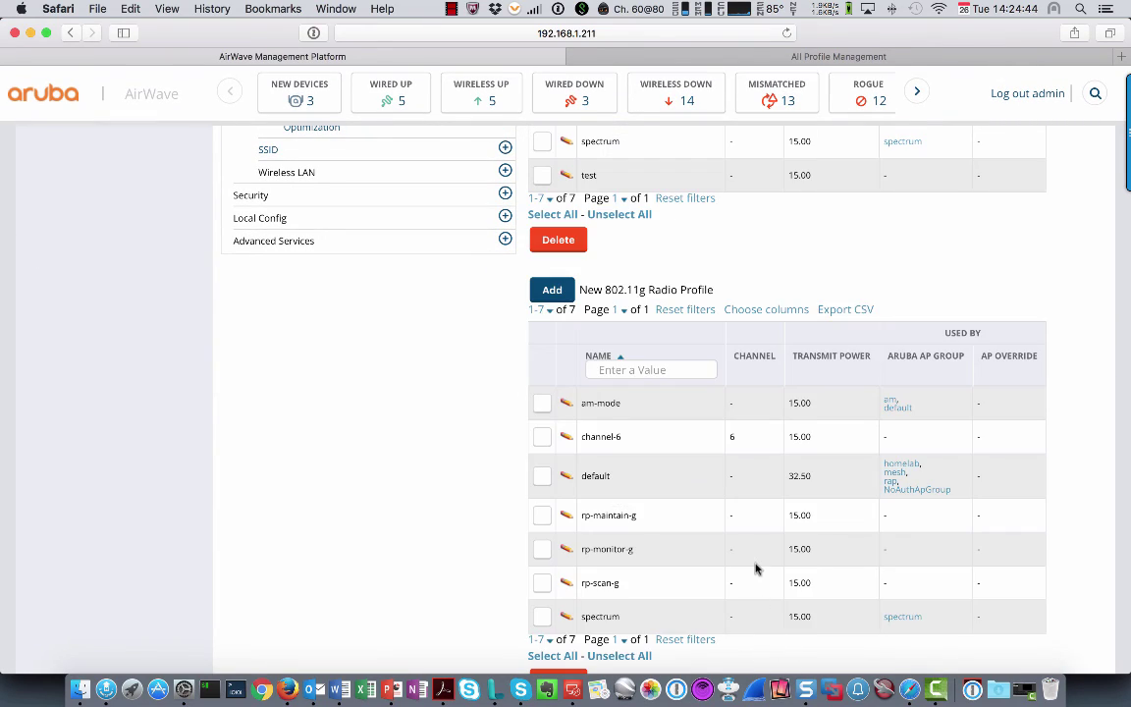
scroll(752, 566, down, 2)
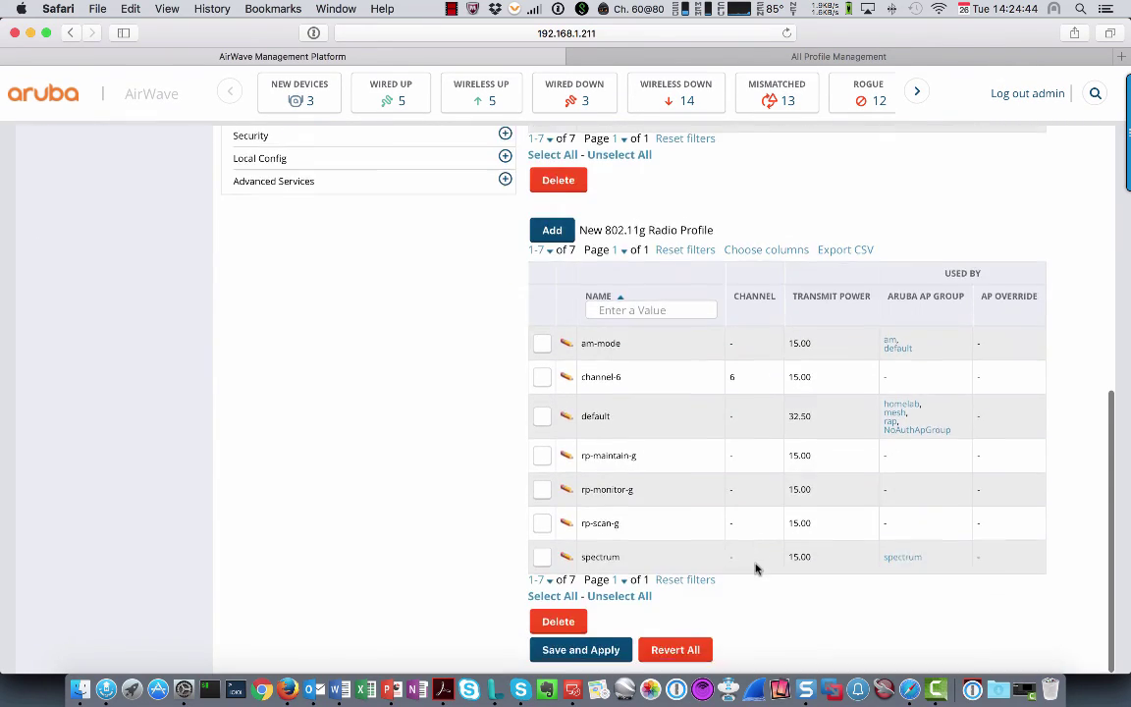
Review the 802.11a radio profile 'test' changes and push them to Aruba Controllers immediately
click(575, 653)
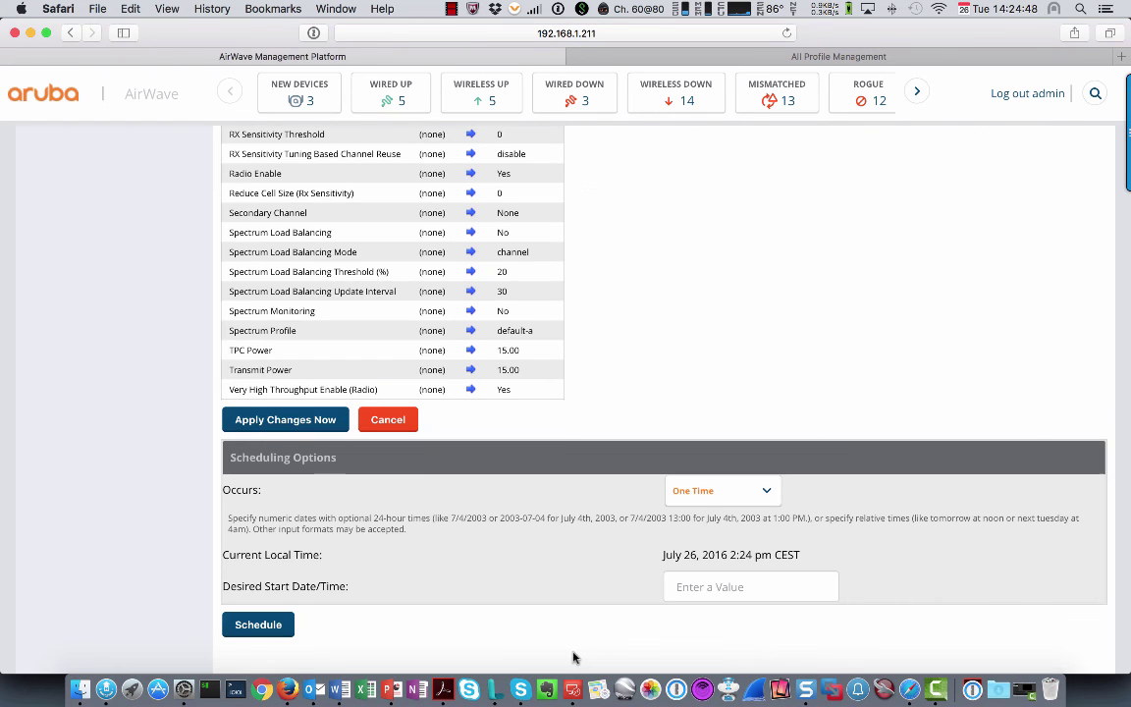
scroll(677, 242, up, 10)
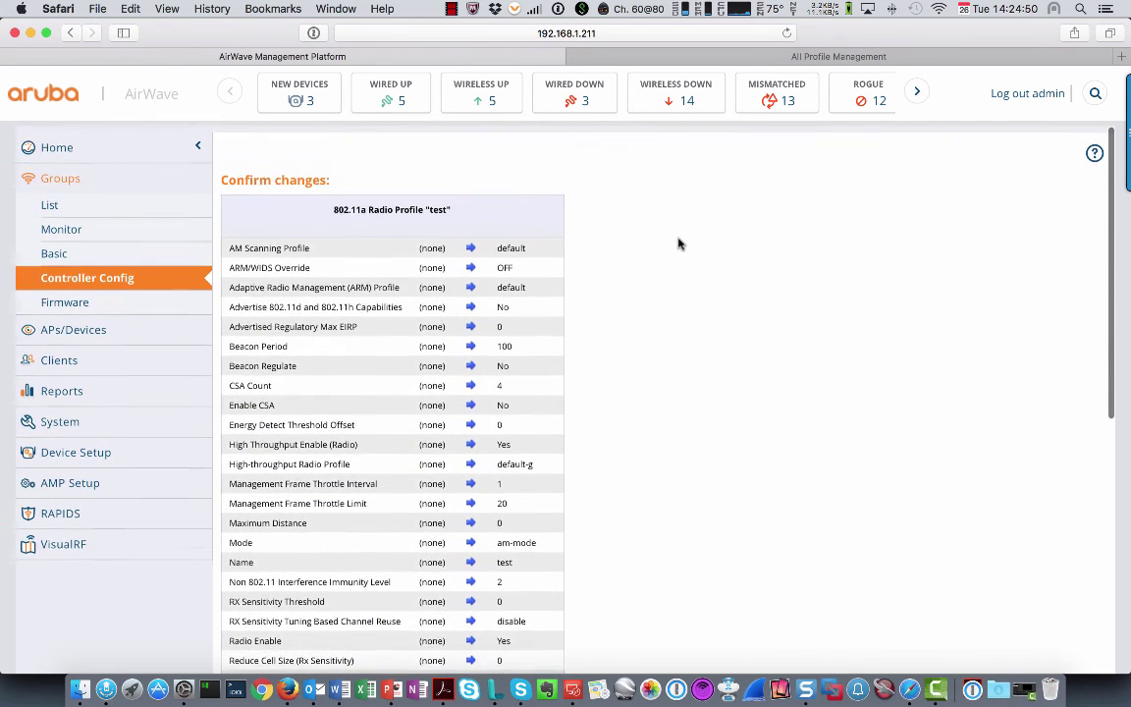
drag(326, 202, 483, 202)
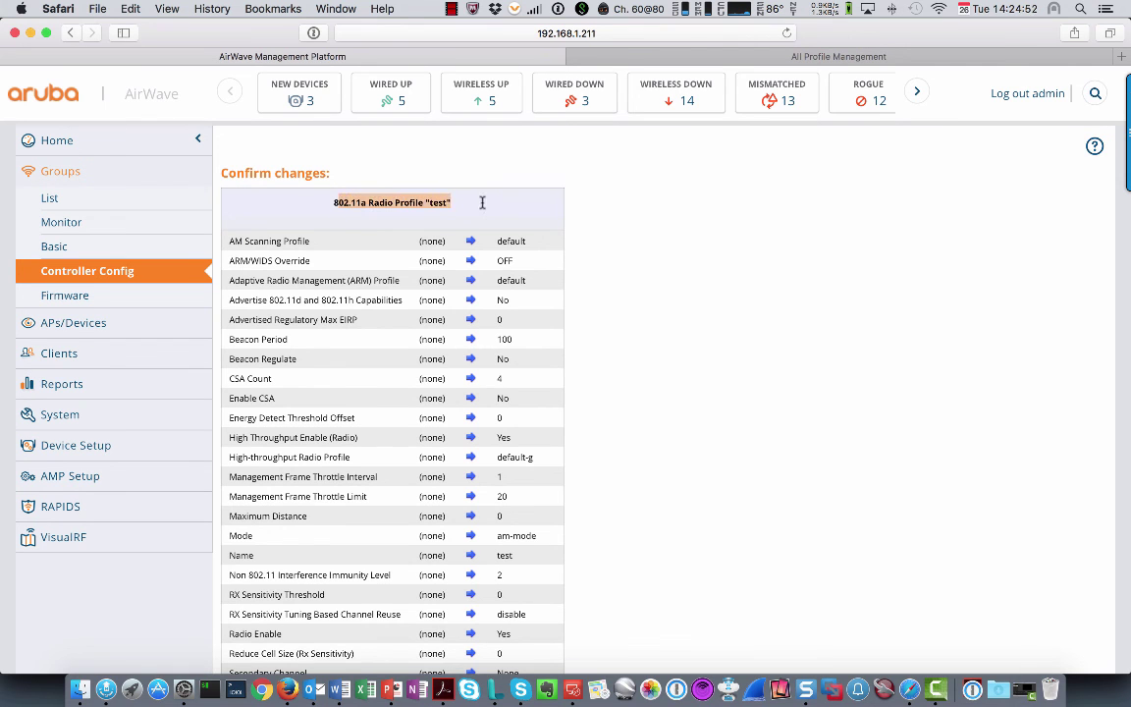
scroll(604, 305, down, 5)
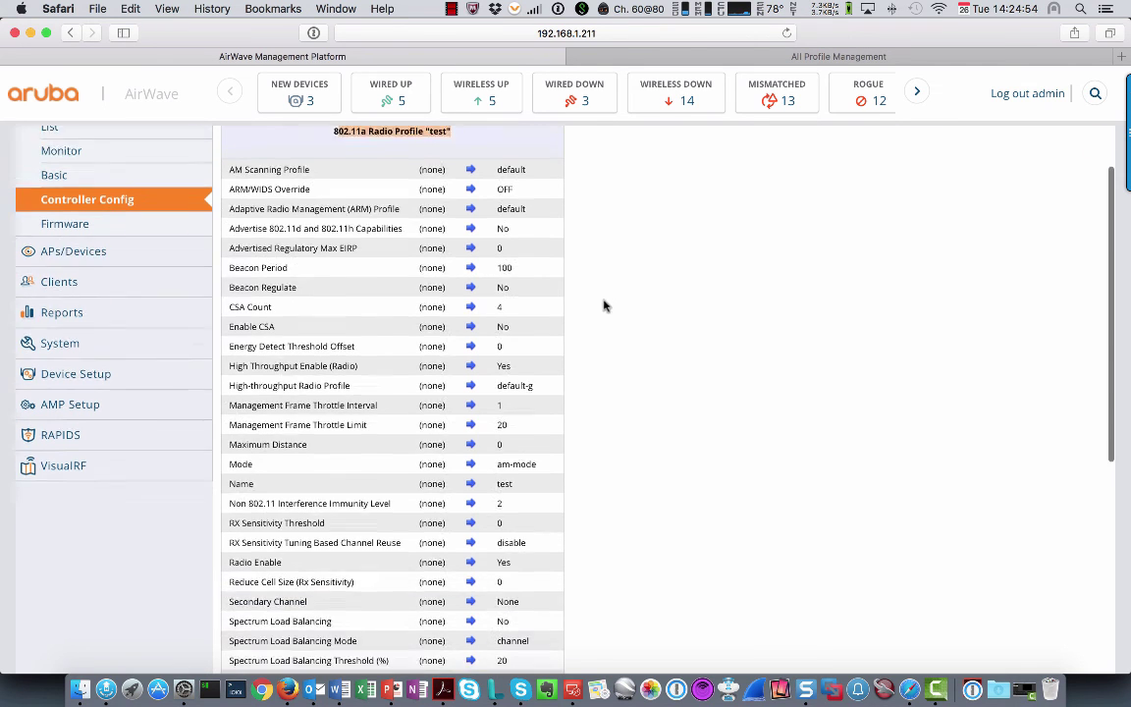
scroll(623, 449, down, 8)
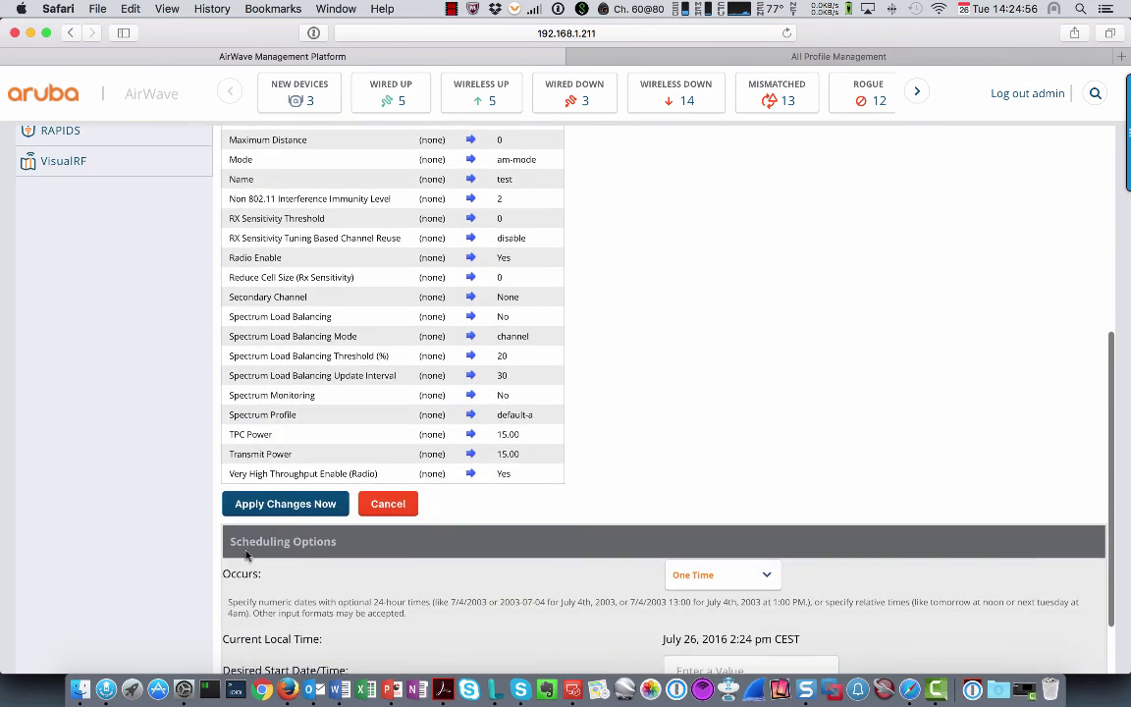
click(308, 507)
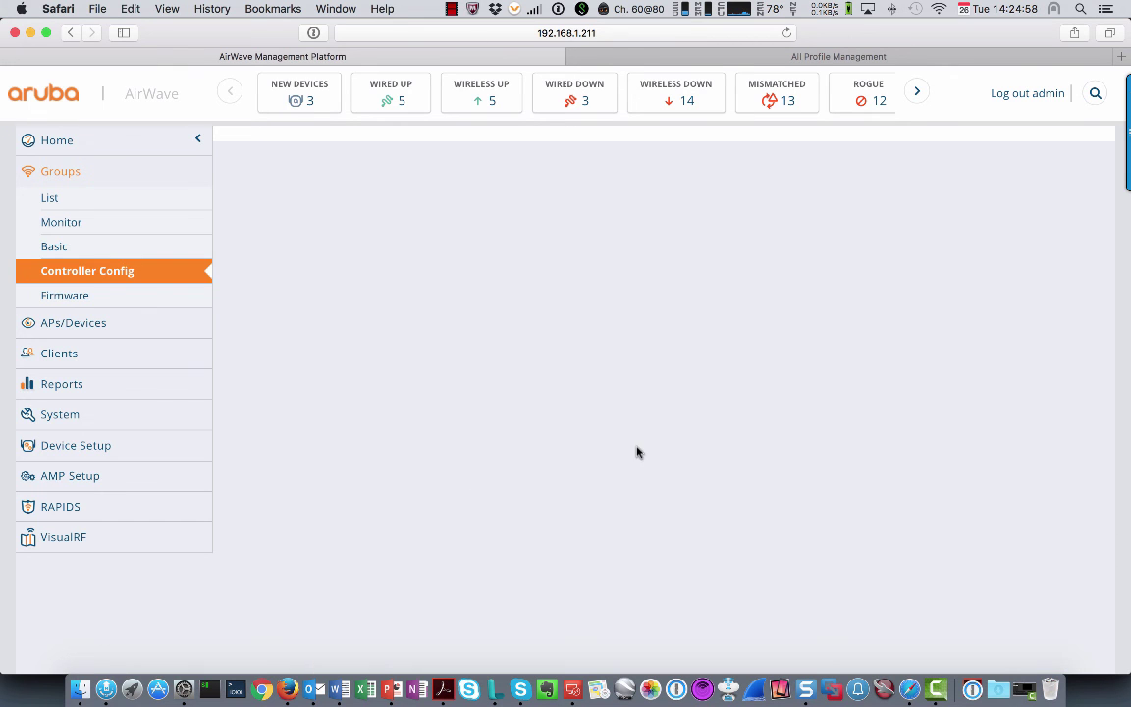